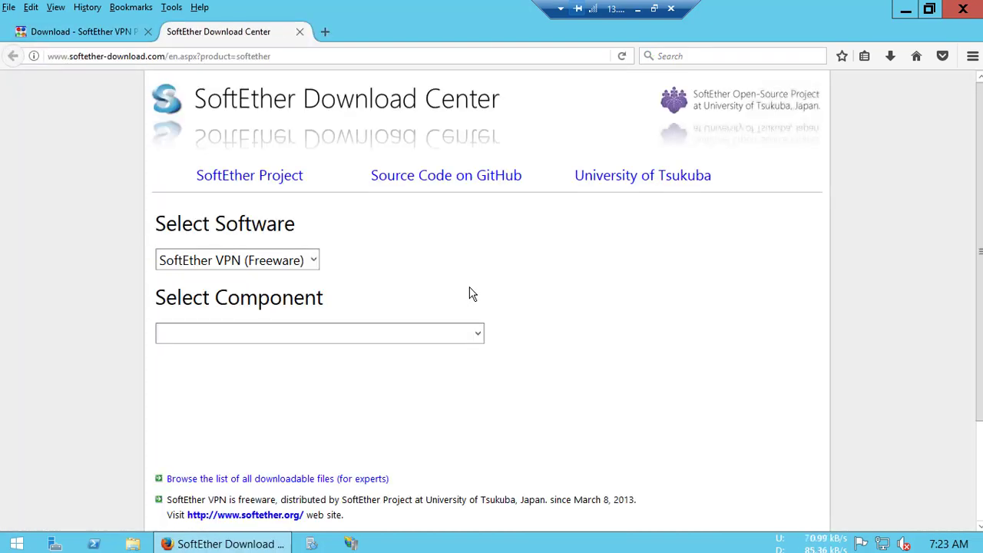
- Choose SoftEther VPN Server, Windows, Intel (x86 and x64) in the Download Center
click(287, 336)
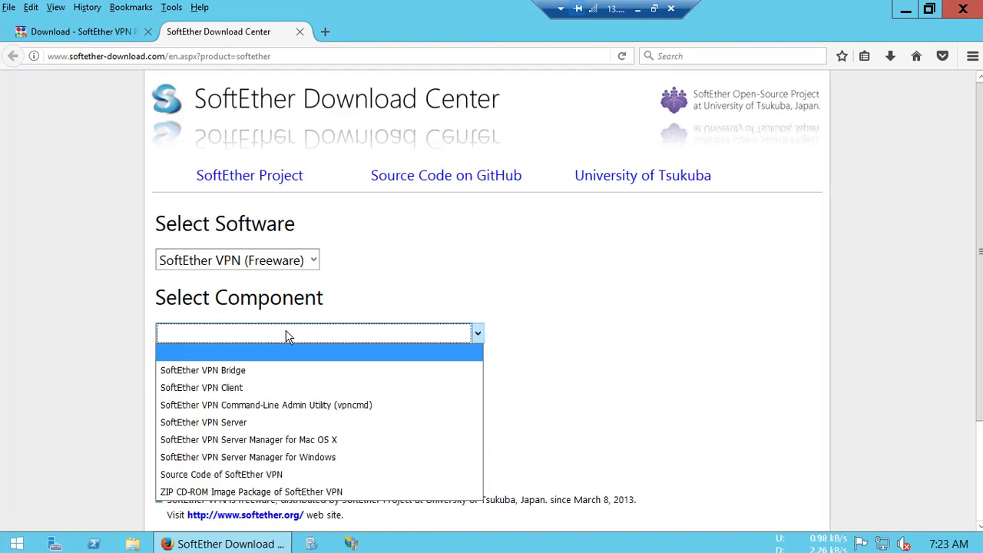
click(231, 423)
click(200, 414)
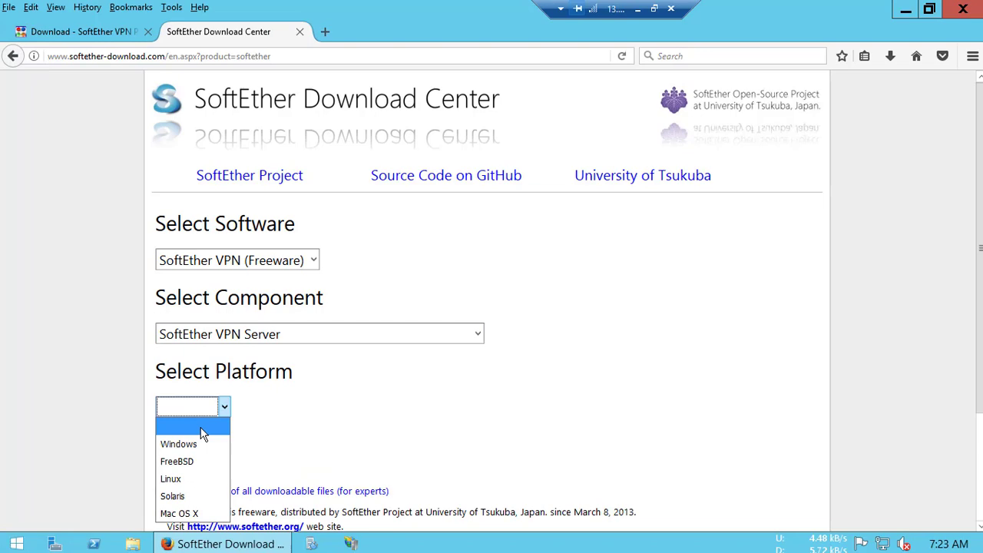
click(199, 442)
scroll(311, 434, down, 4)
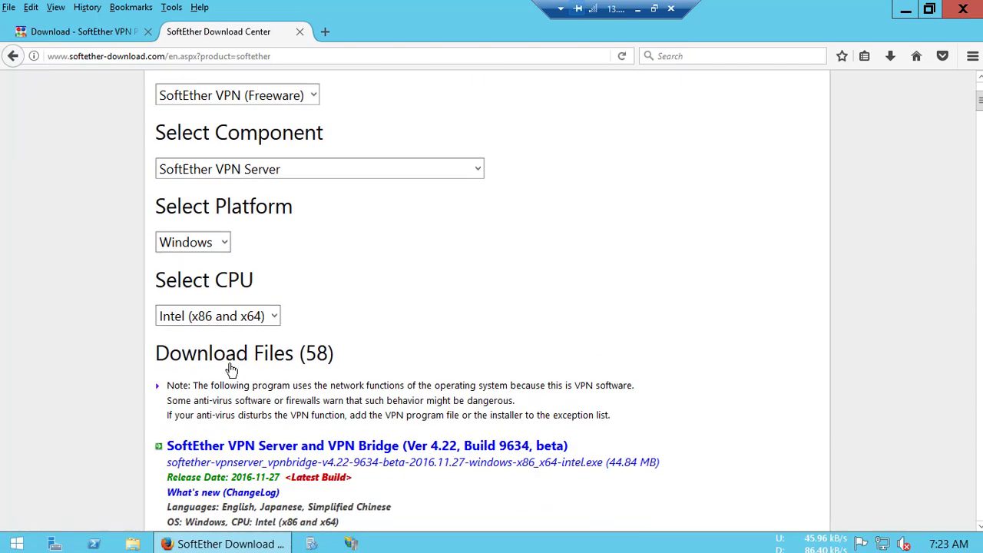
click(215, 322)
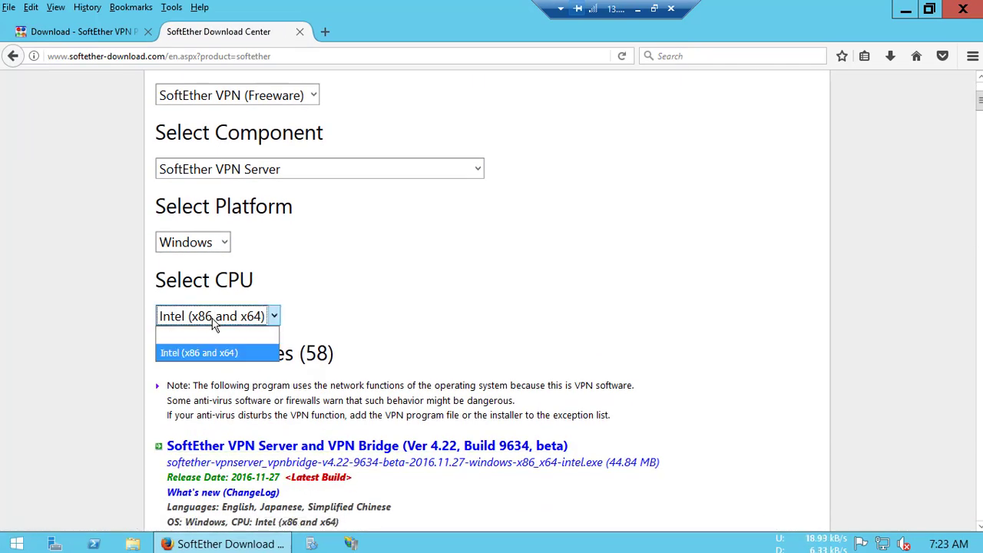
click(226, 316)
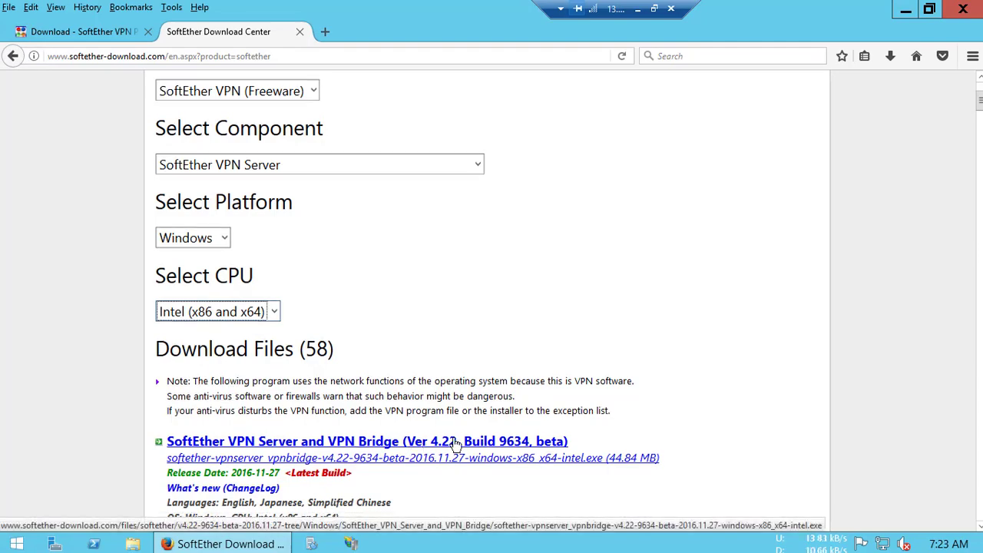
scroll(415, 457, down, 4)
scroll(437, 414, down, 8)
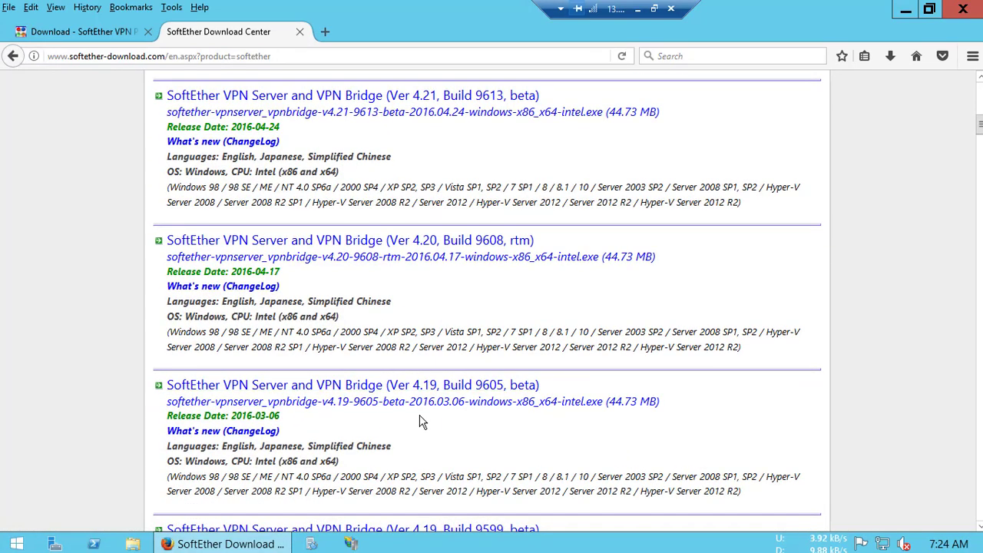
scroll(422, 419, down, 4)
scroll(422, 415, up, 4)
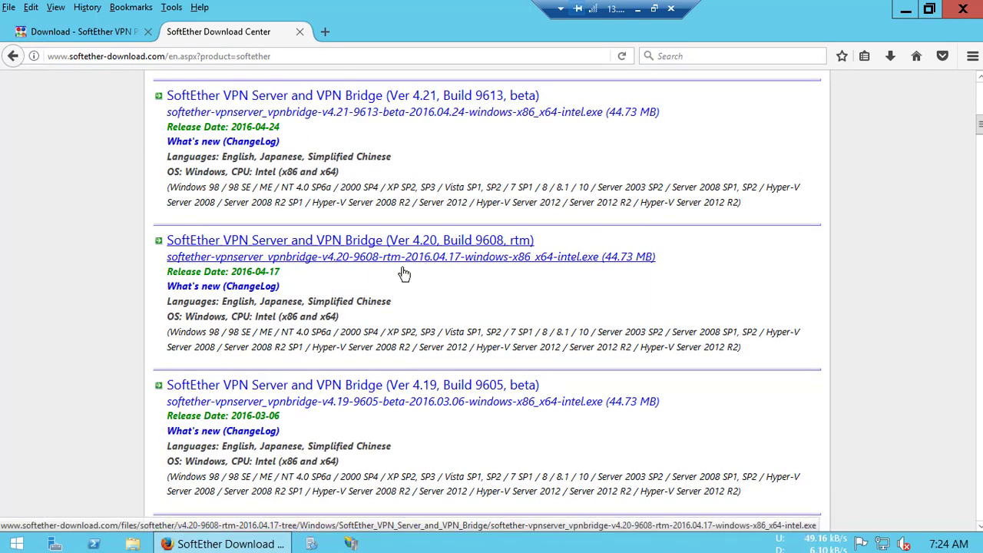
- Save the Ver 4.20 Build 9608 server installer, run it, and close Firefox
click(368, 261)
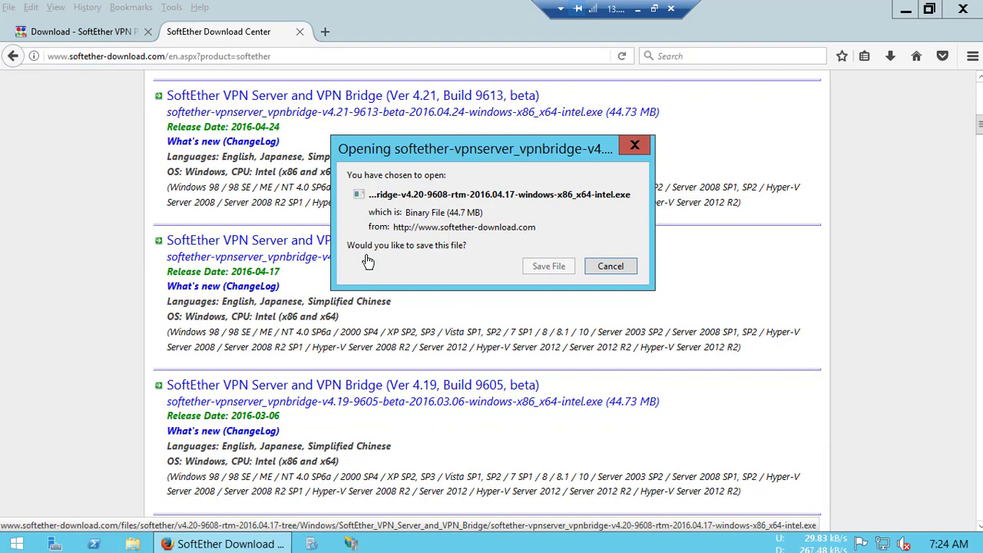
click(549, 266)
scroll(458, 299, up, 1)
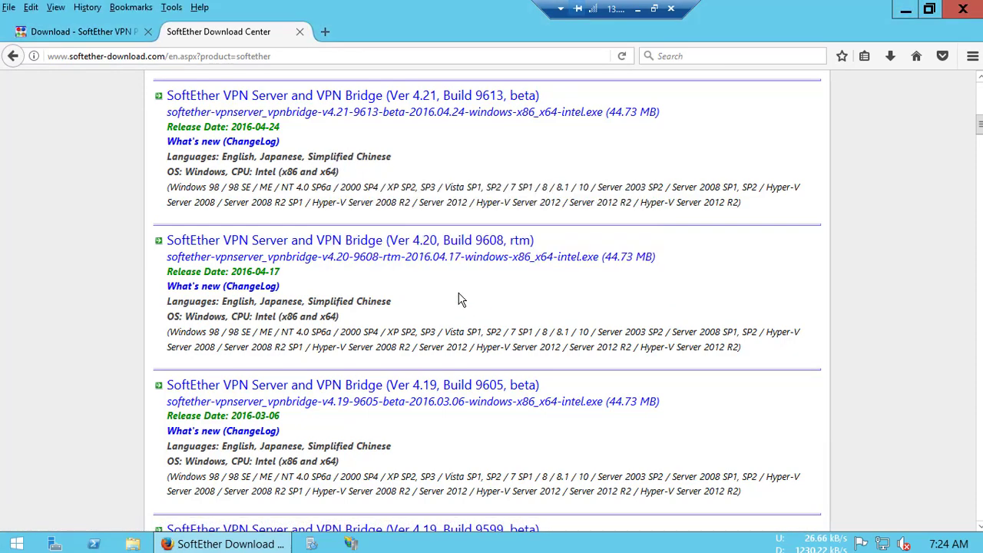
scroll(444, 286, up, 5)
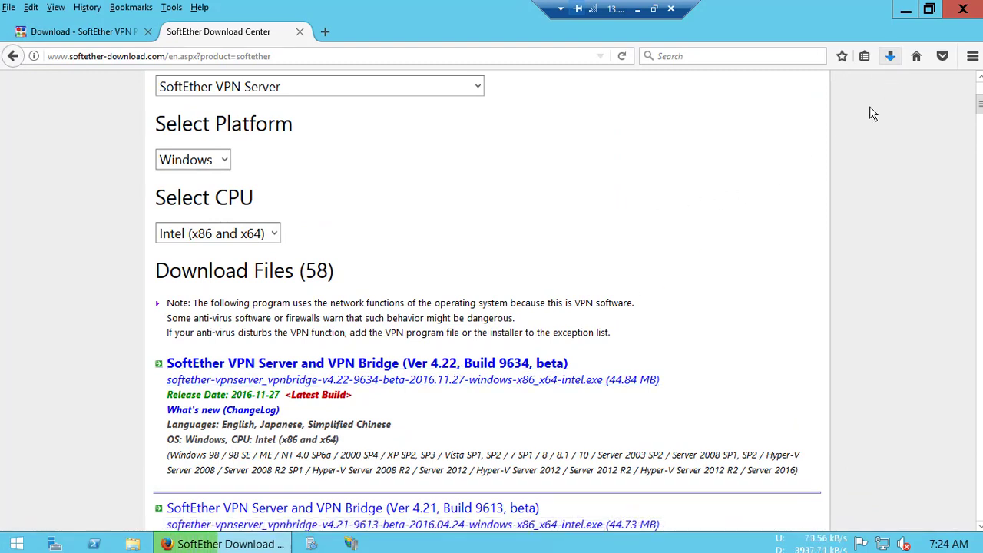
click(891, 60)
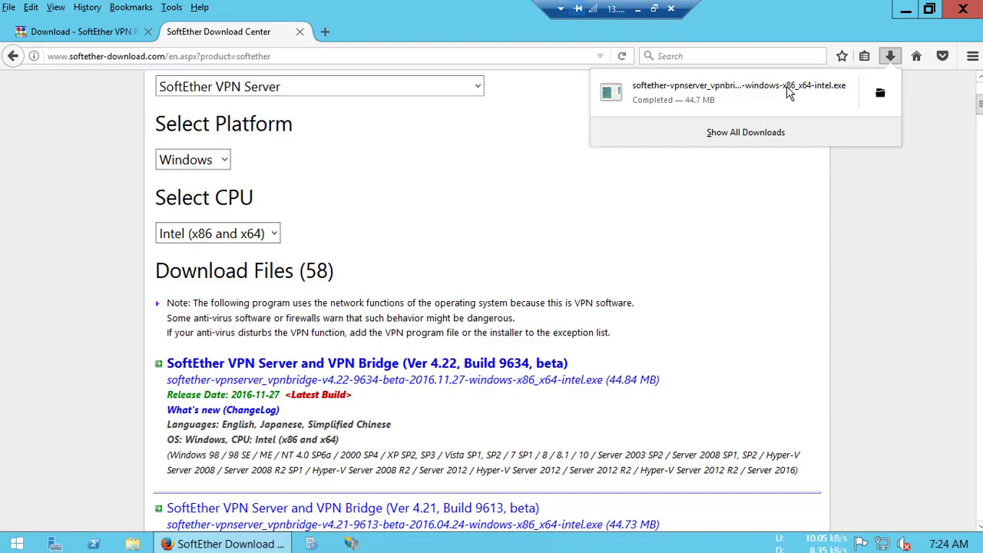
click(790, 92)
click(963, 9)
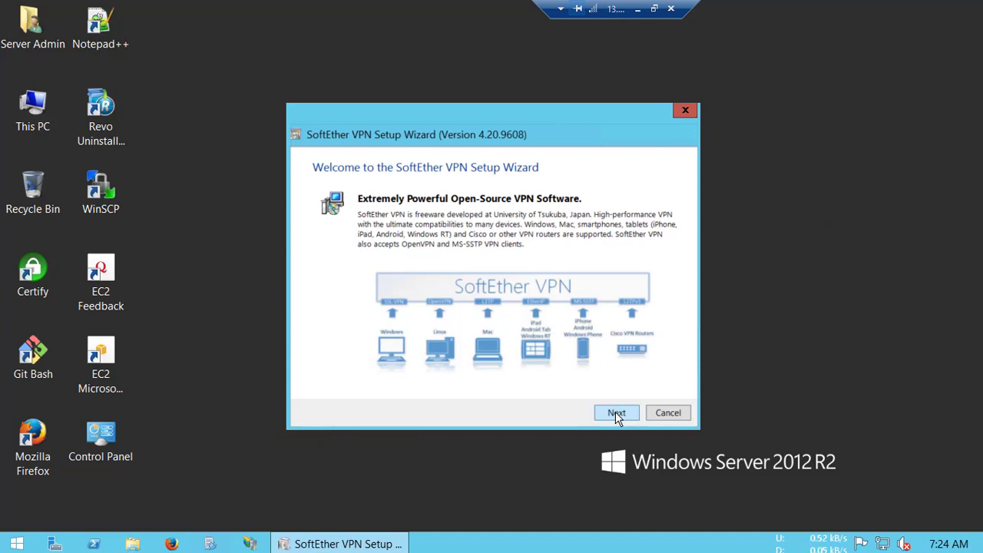
- Install SoftEther VPN Server with the license accepted, the default directory, and the network driver allowed
click(616, 413)
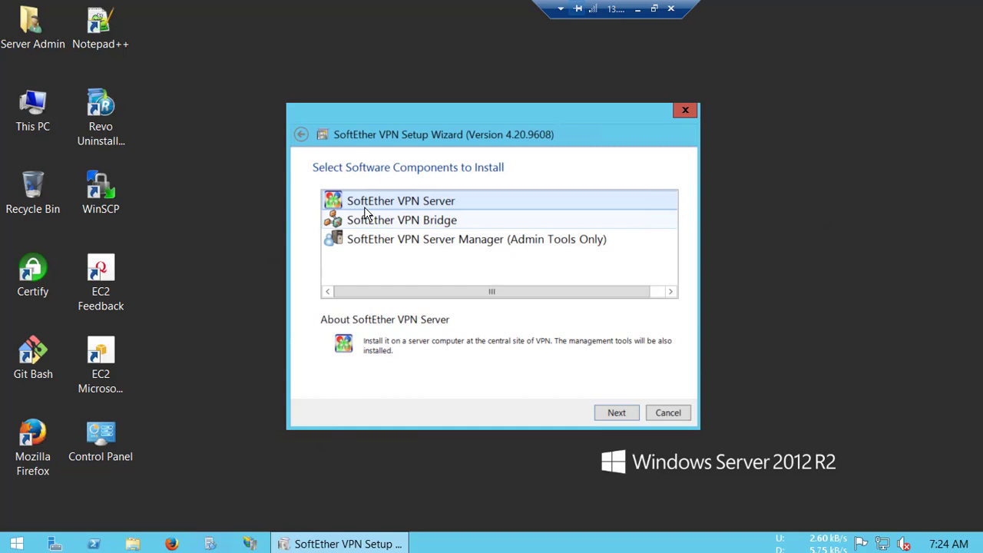
click(613, 415)
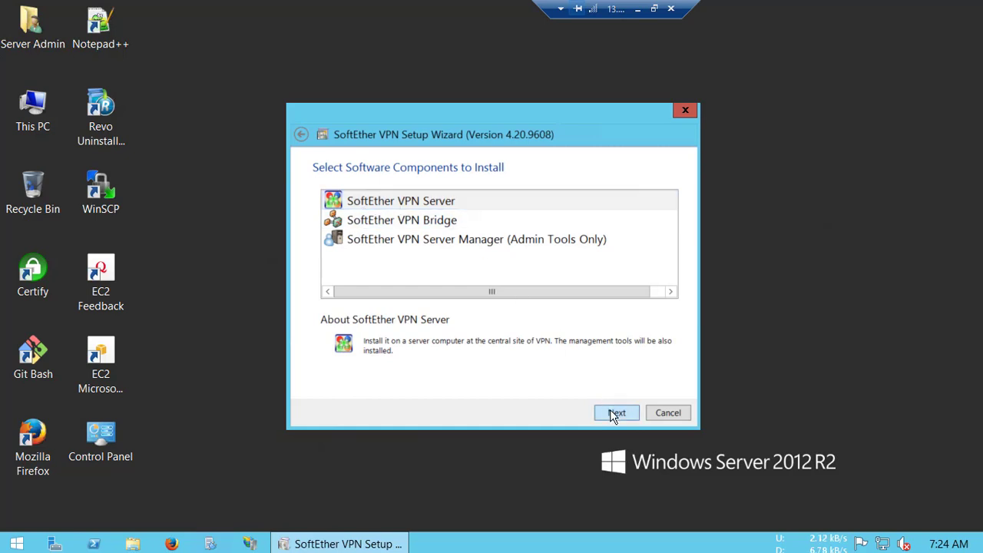
click(420, 350)
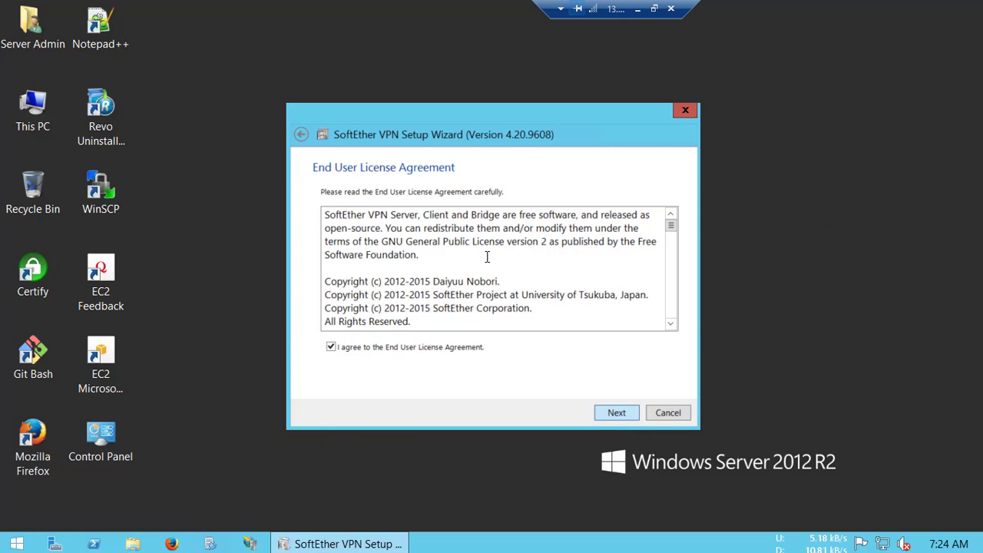
click(616, 414)
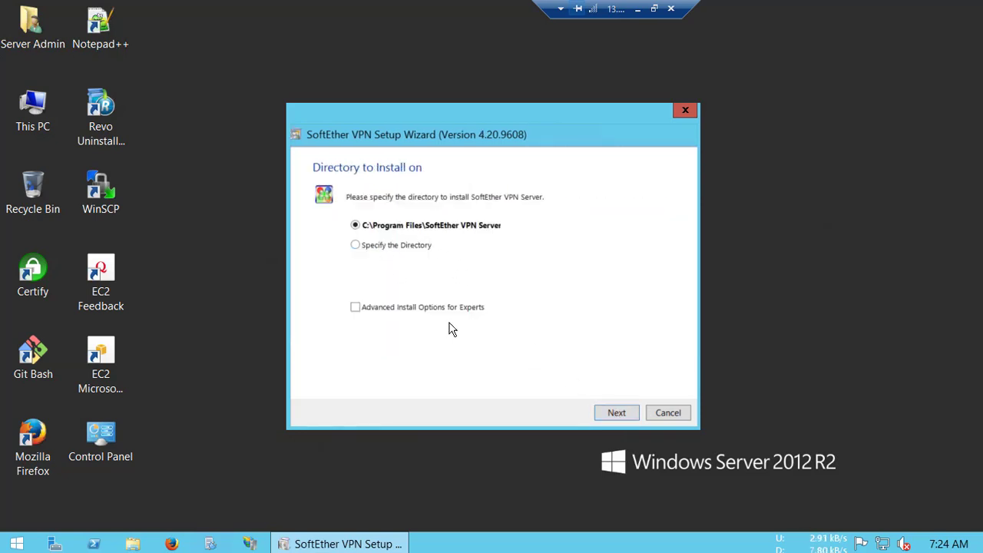
click(430, 307)
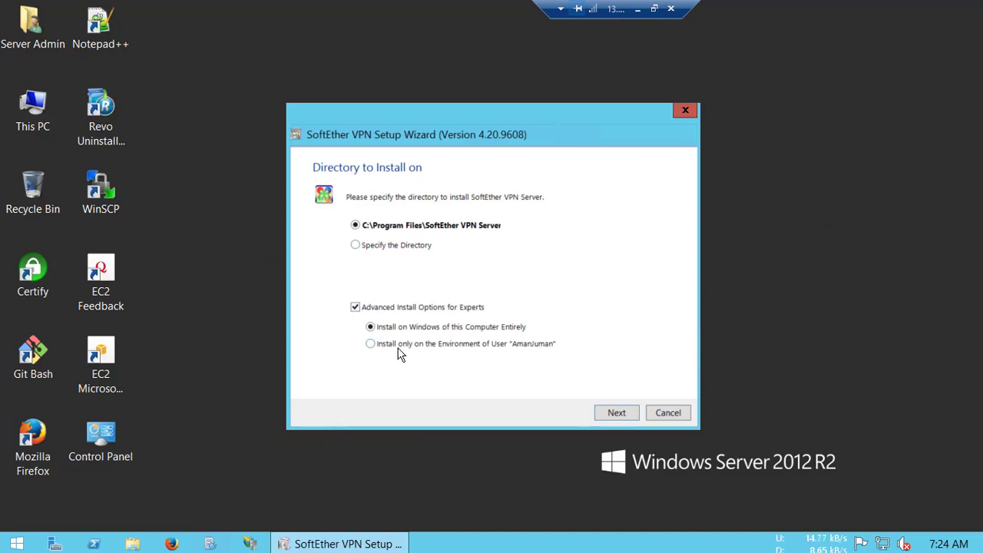
click(622, 419)
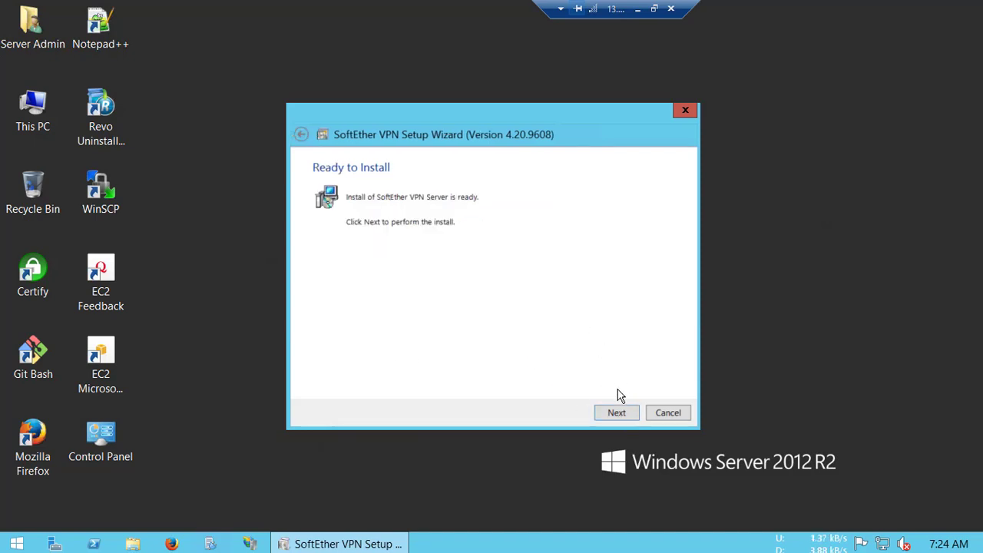
click(614, 413)
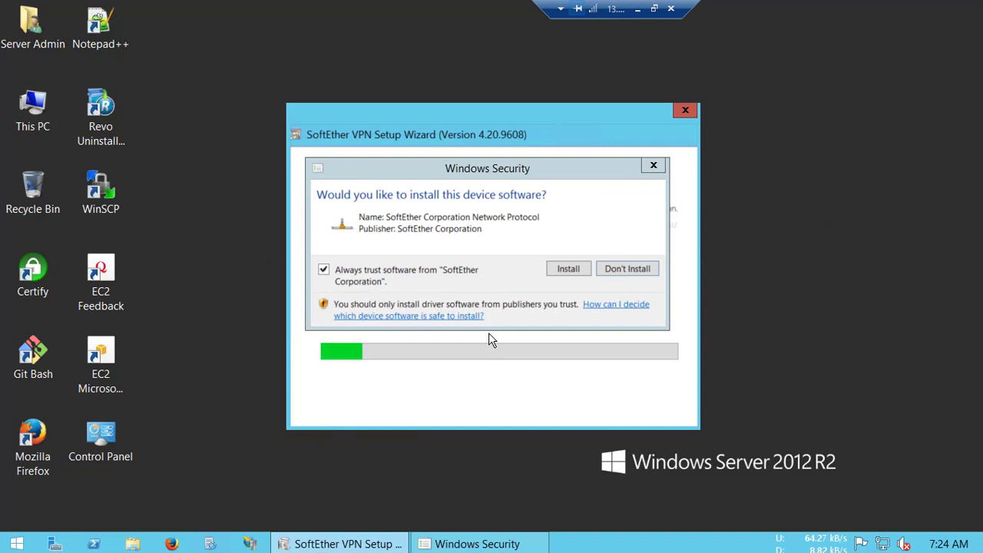
click(567, 269)
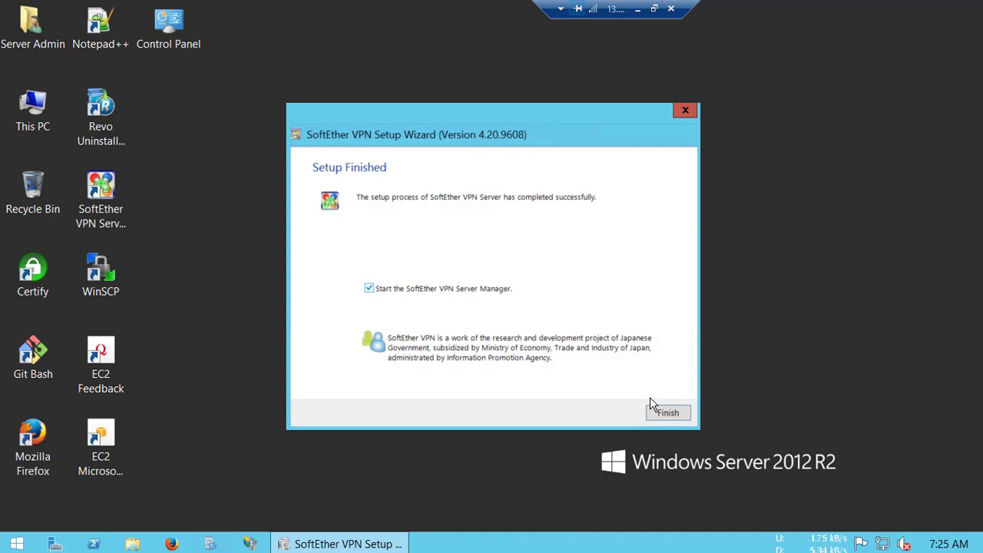
- Finish setup to launch Server Manager and select the localhost (This server) connection
click(665, 413)
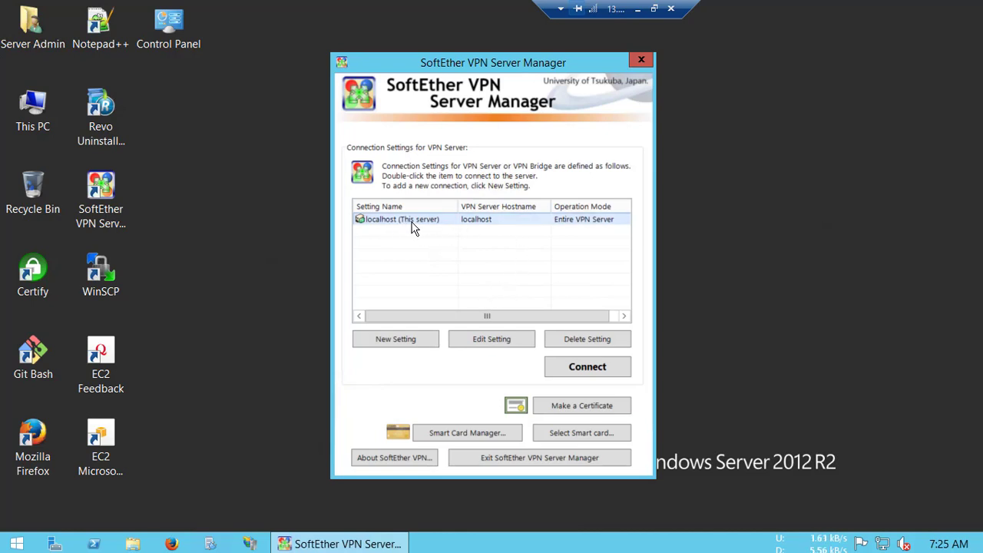
click(883, 544)
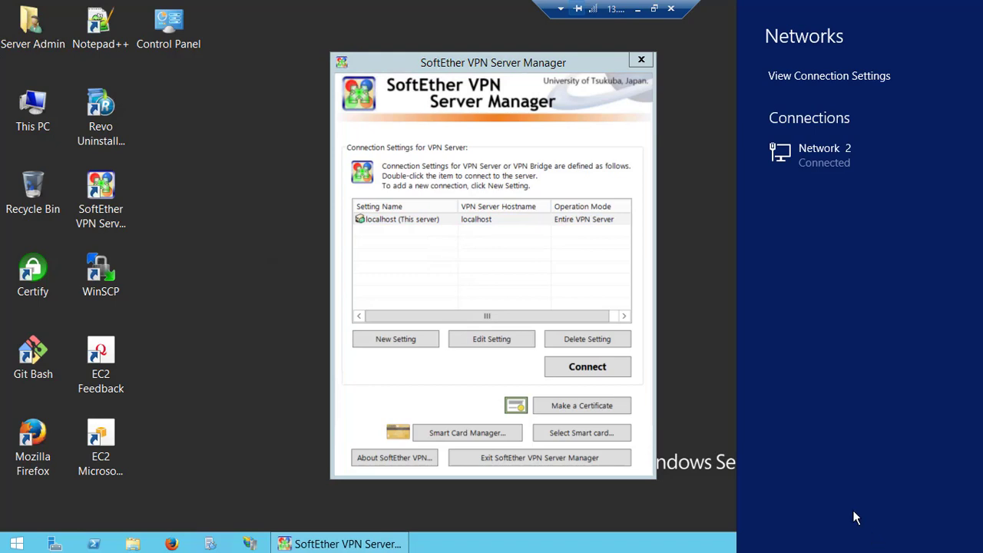
click(610, 169)
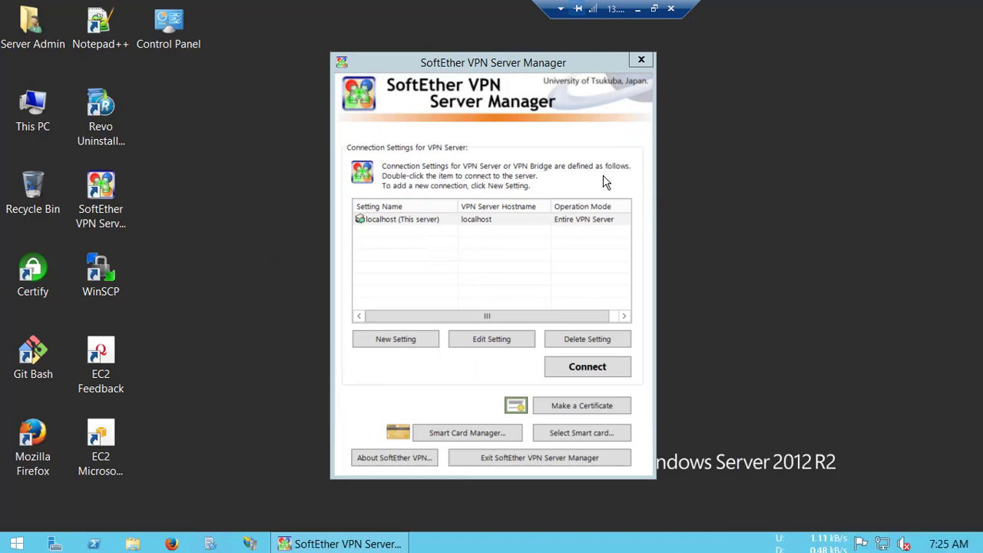
click(399, 220)
click(422, 221)
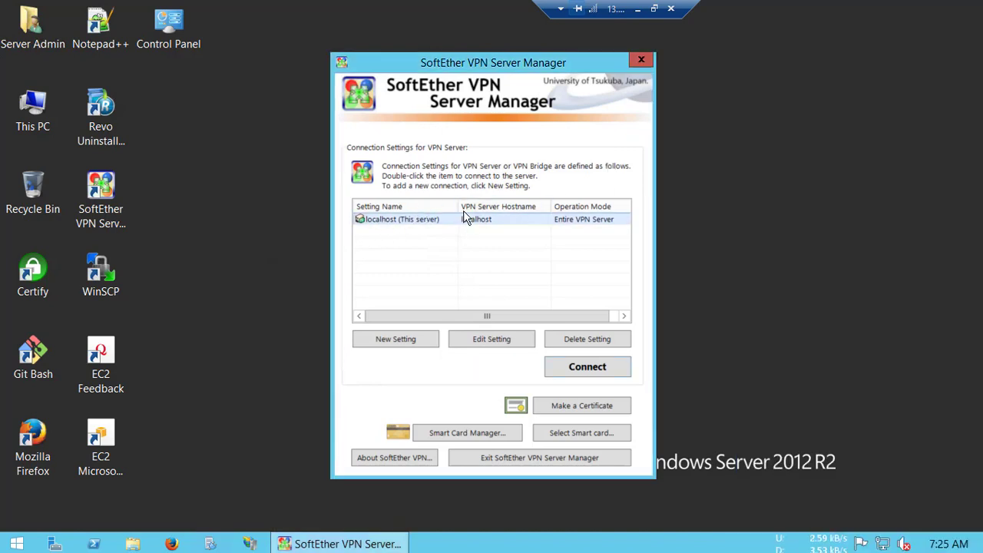
click(412, 239)
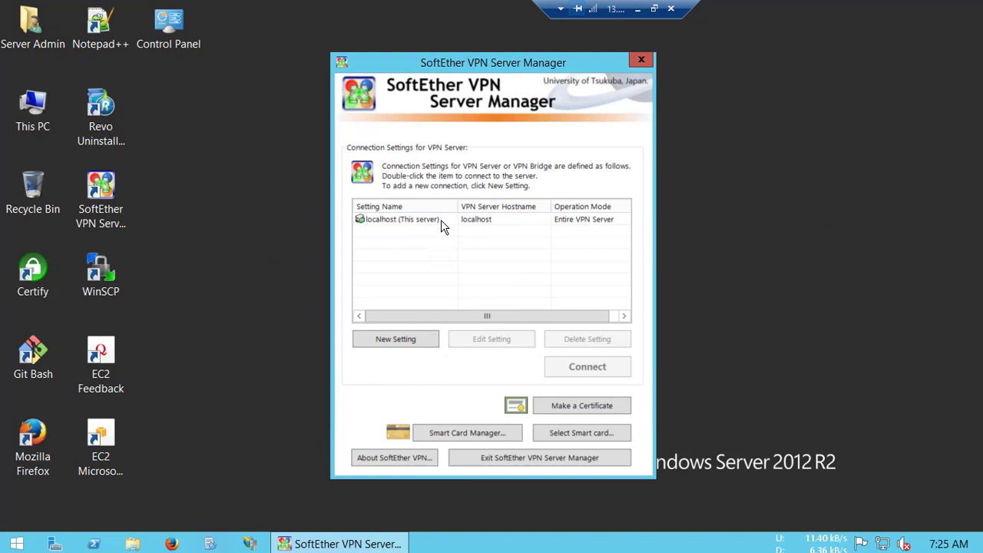
click(441, 219)
- Connect to localhost and set a new administrator password, entered twice and acknowledged
click(605, 368)
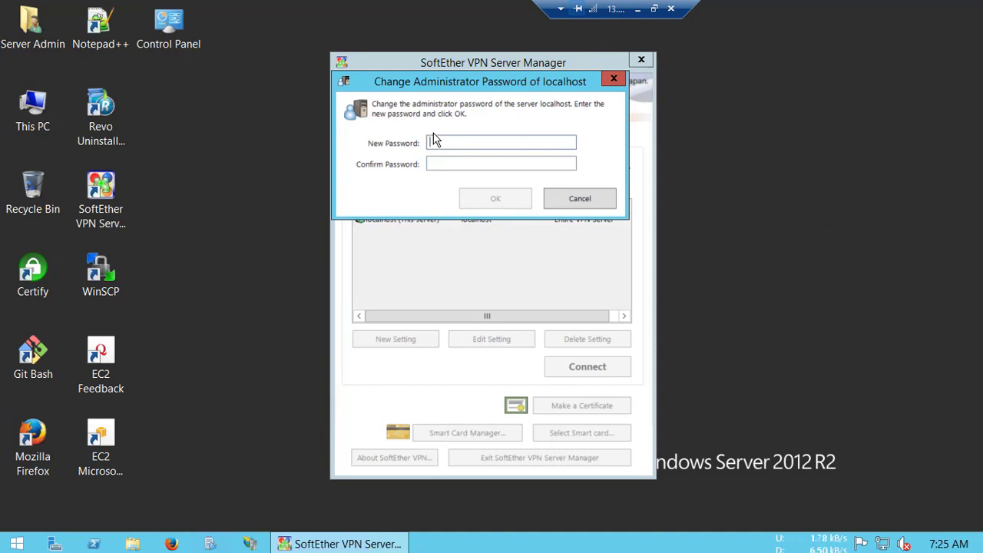
text(••••••••)
key(Tab)
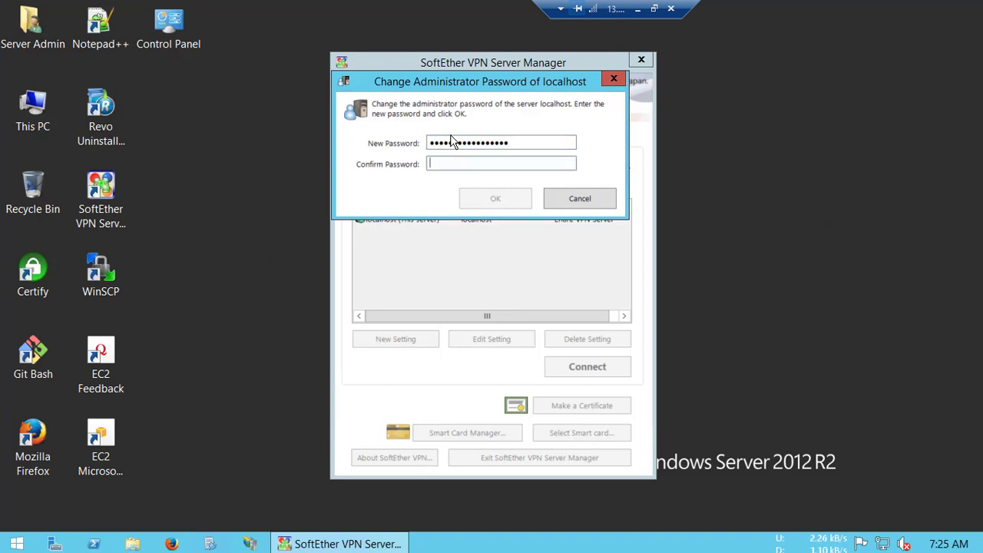
text(•••••••)
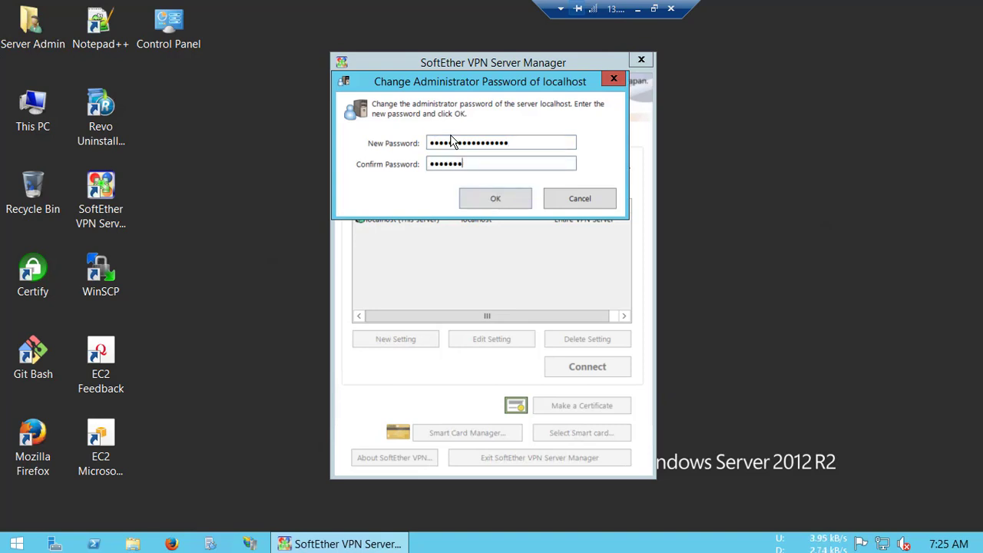
text(••••)
key(Return)
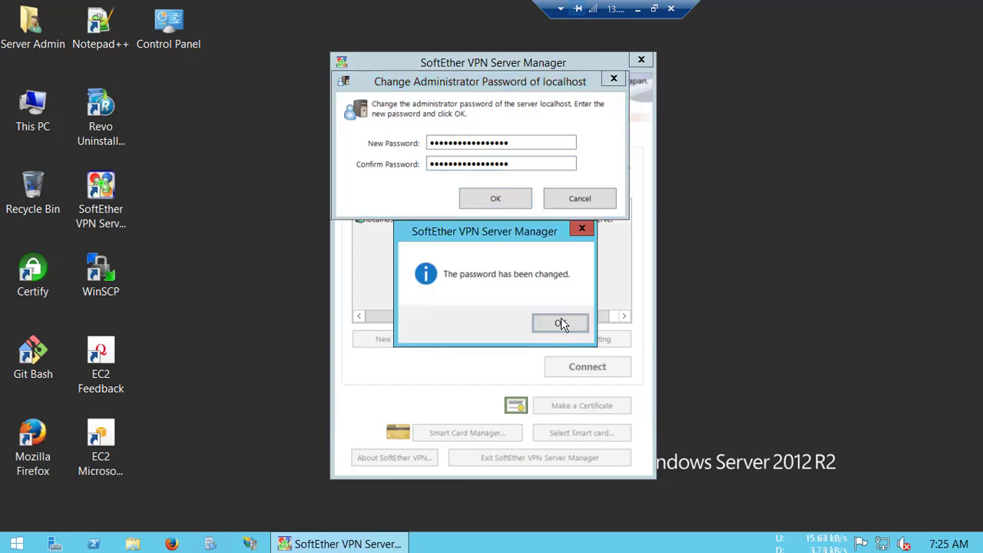
click(560, 324)
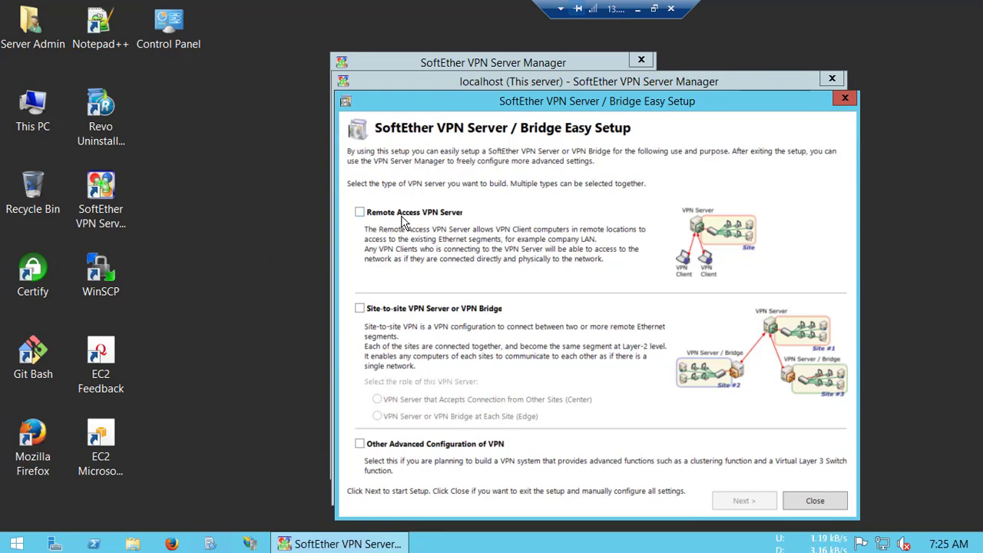
- Choose Remote Access VPN Server and name the new virtual hub SE-VPN
click(360, 212)
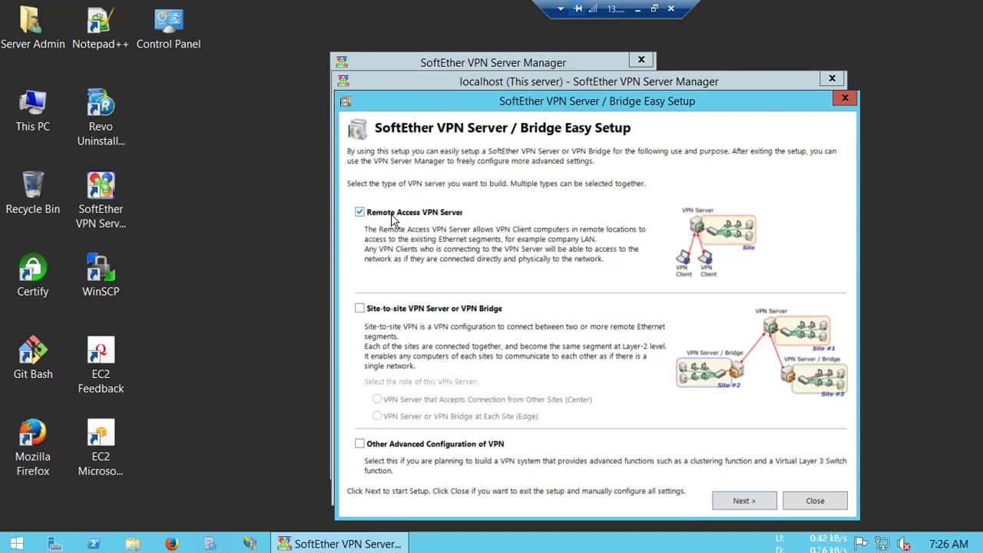
click(744, 501)
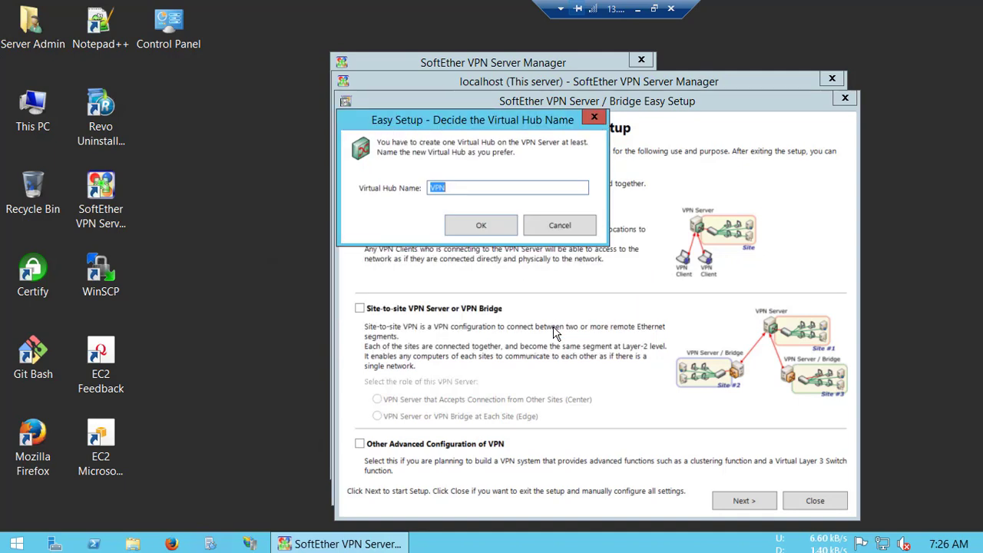
click(471, 189)
key(BackSpace)
key(BackSpace)
key(BackSpace)
text(SE-VPN)
click(493, 228)
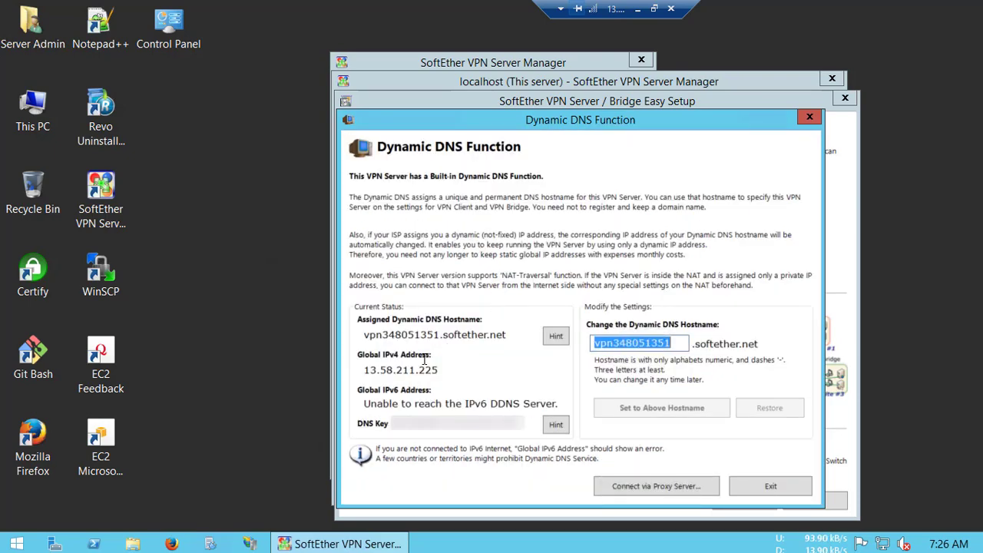
- Copy the currently assigned Dynamic DNS hostname to the clipboard
drag(367, 370, 439, 370)
click(368, 335)
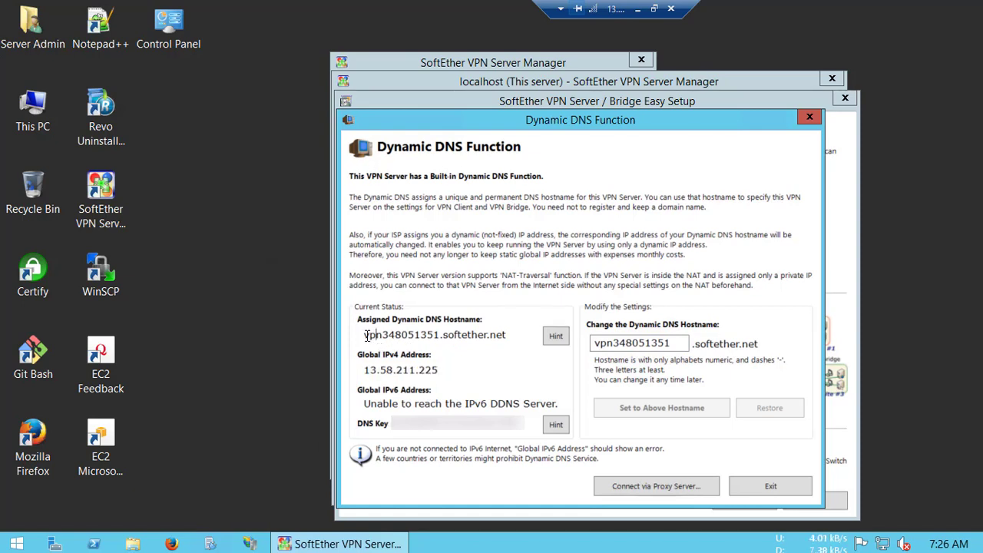
drag(364, 335, 448, 336)
click(682, 343)
drag(507, 335, 365, 338)
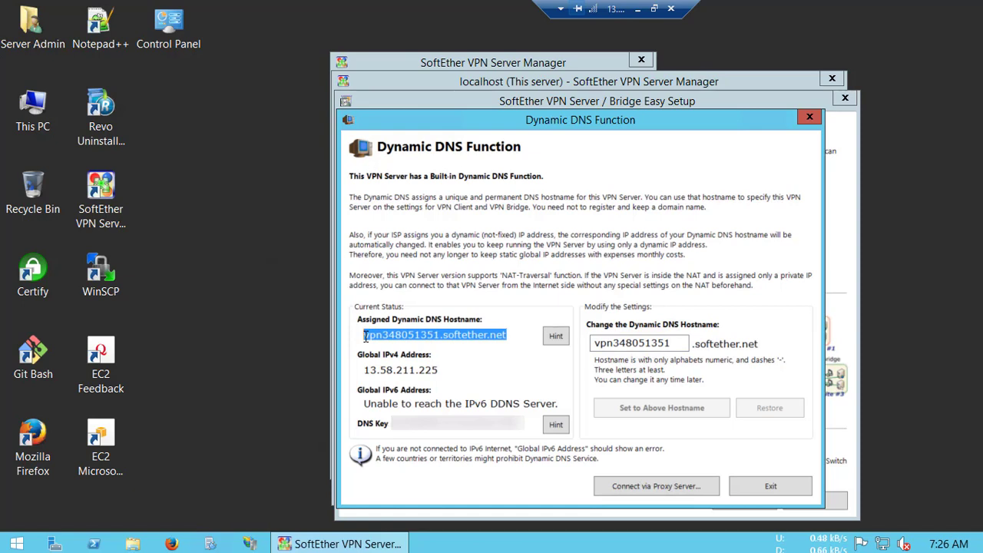
right_click(365, 336)
click(406, 377)
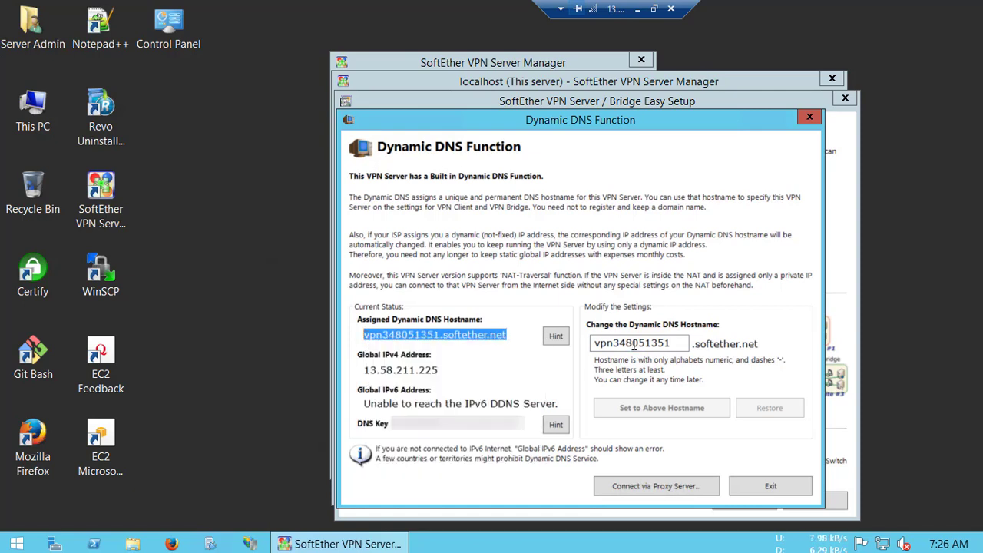
- Replace the text in the new hostname field with server6x
click(634, 344)
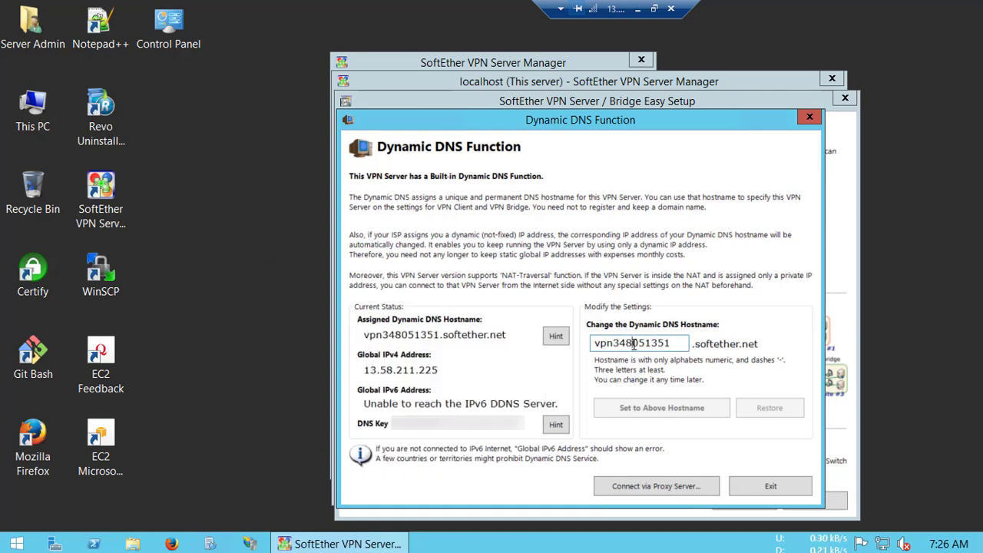
double_click(674, 342)
click(674, 342)
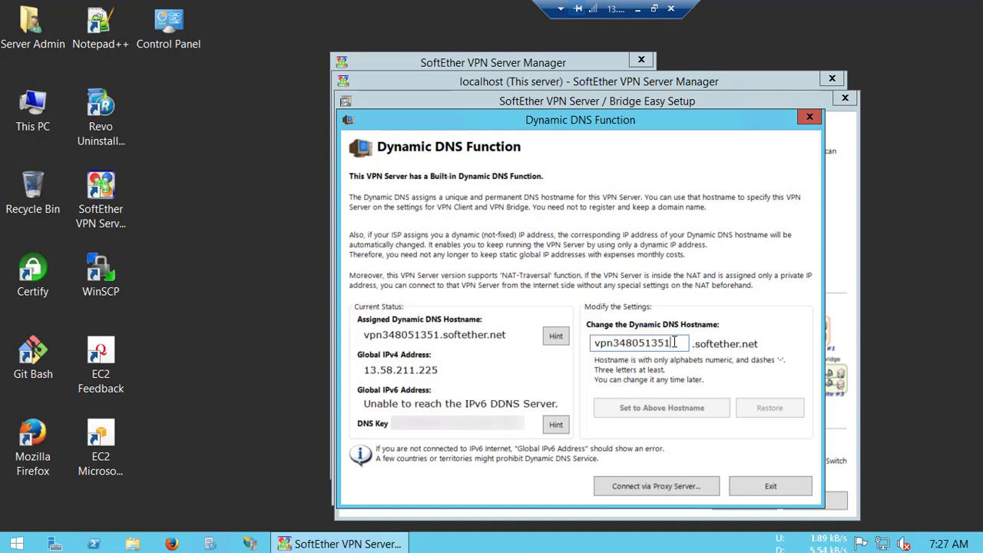
double_click(674, 342)
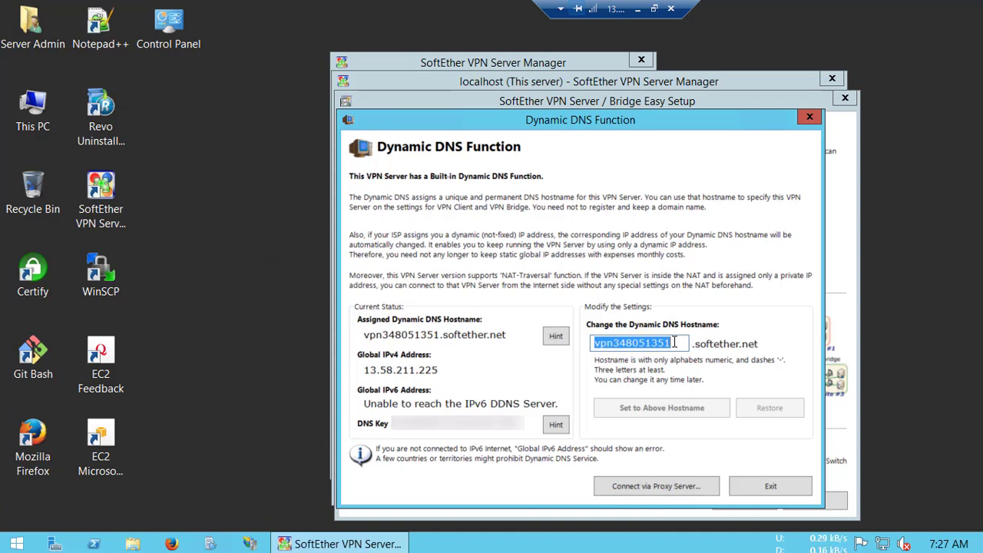
text(ohio)
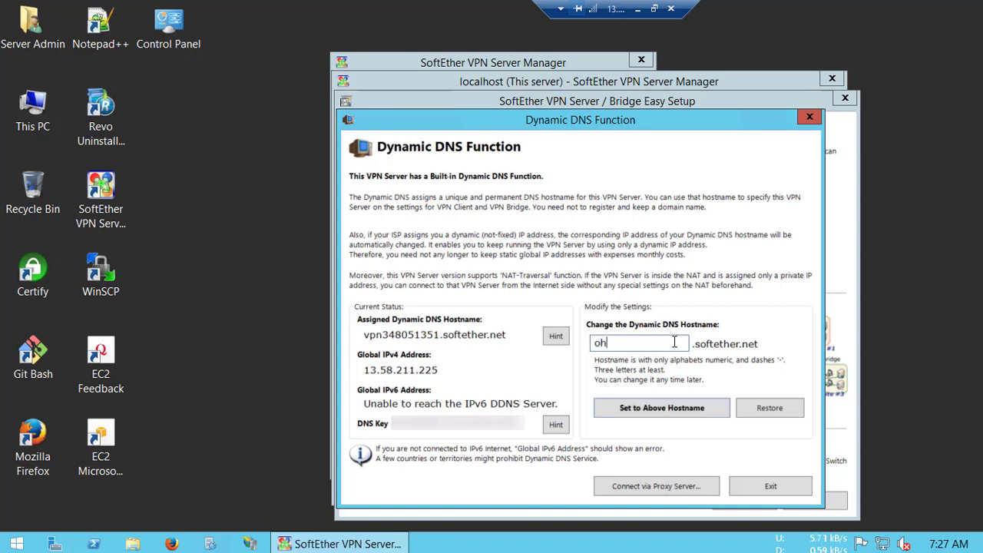
double_click(674, 343)
text(server6x)
- Apply server6x.softether.net as the hostname, select the IPv4 address and hostname, then exit
click(663, 407)
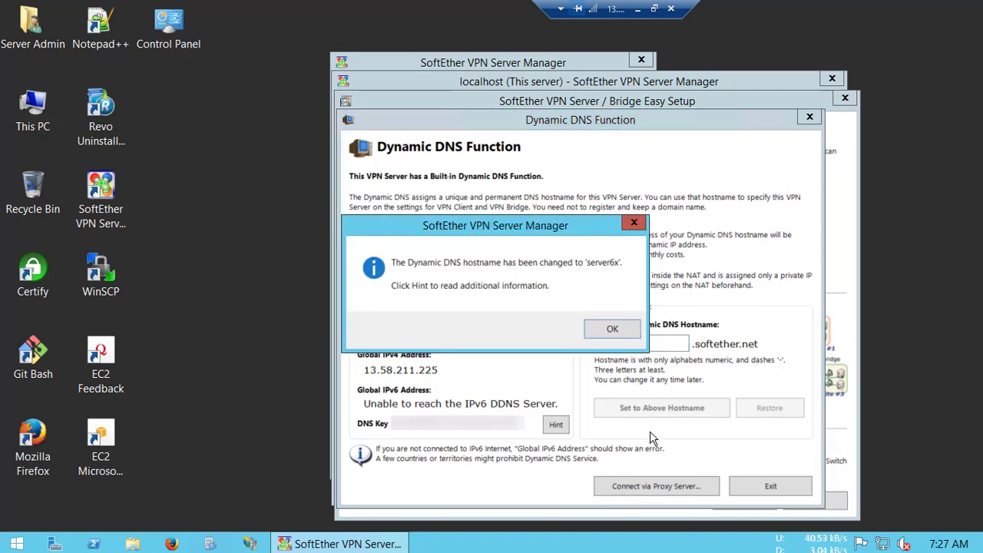
click(612, 330)
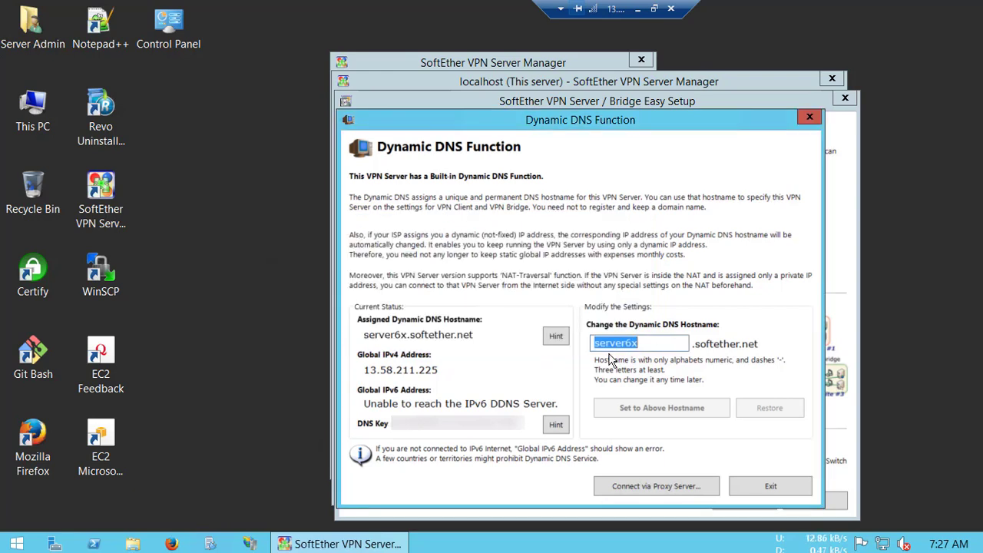
click(438, 370)
shift+click(370, 368)
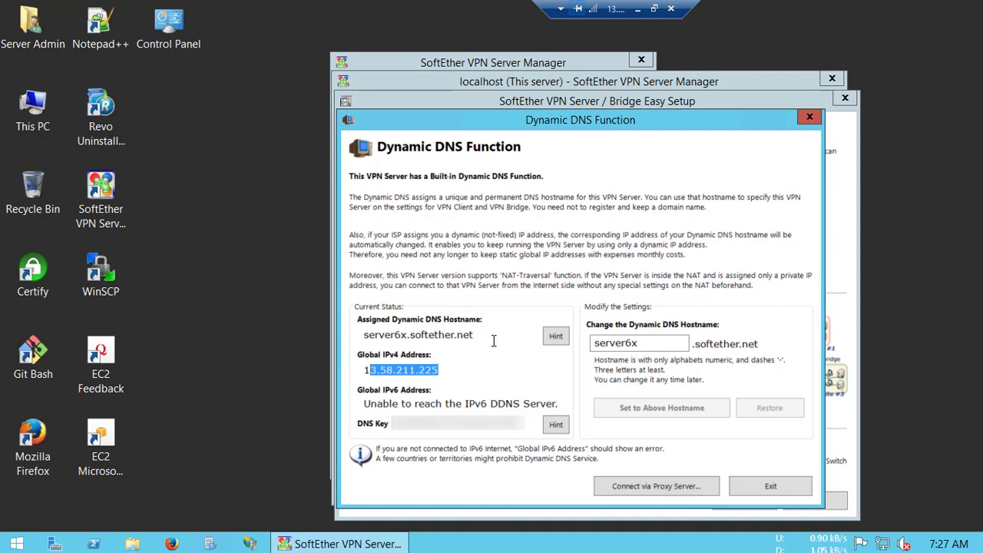
drag(492, 338, 364, 338)
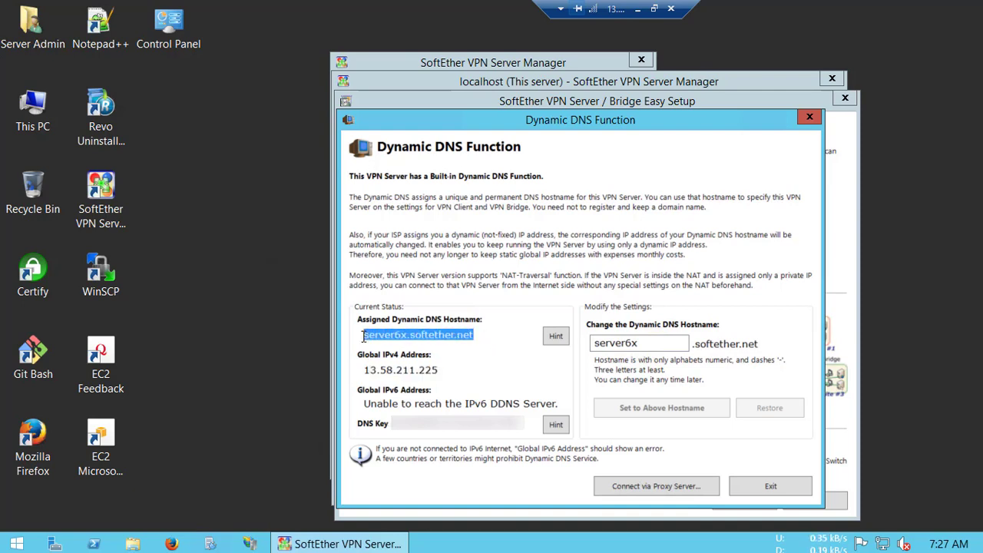
click(498, 342)
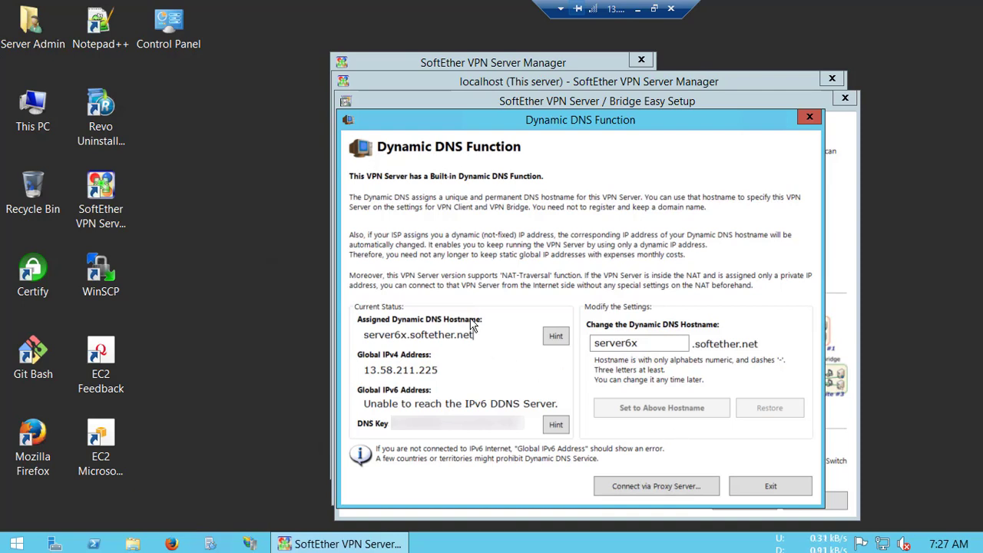
click(758, 486)
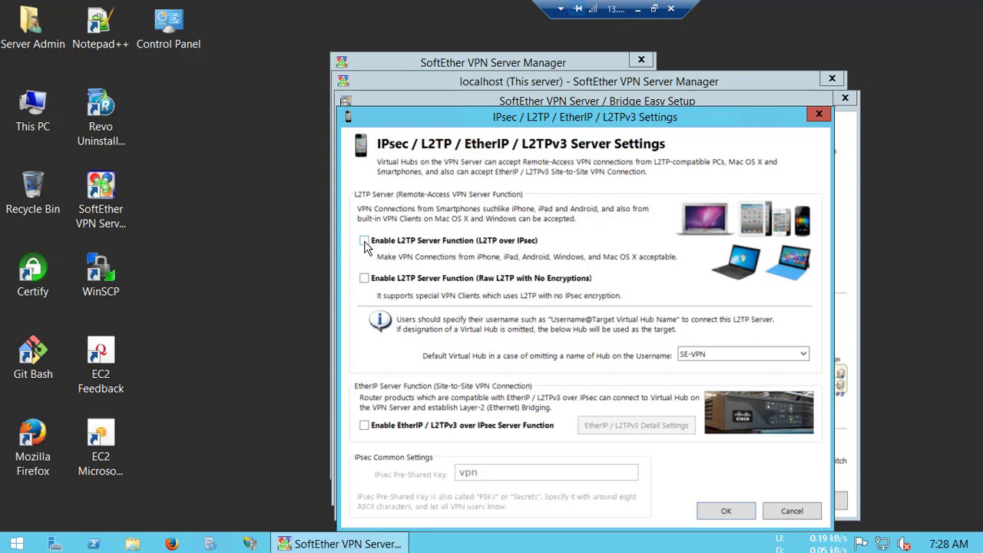
- Tick L2TP over IPsec and EtherIP / L2TPv3, leave details and pre-shared key unchanged, and OK
click(364, 241)
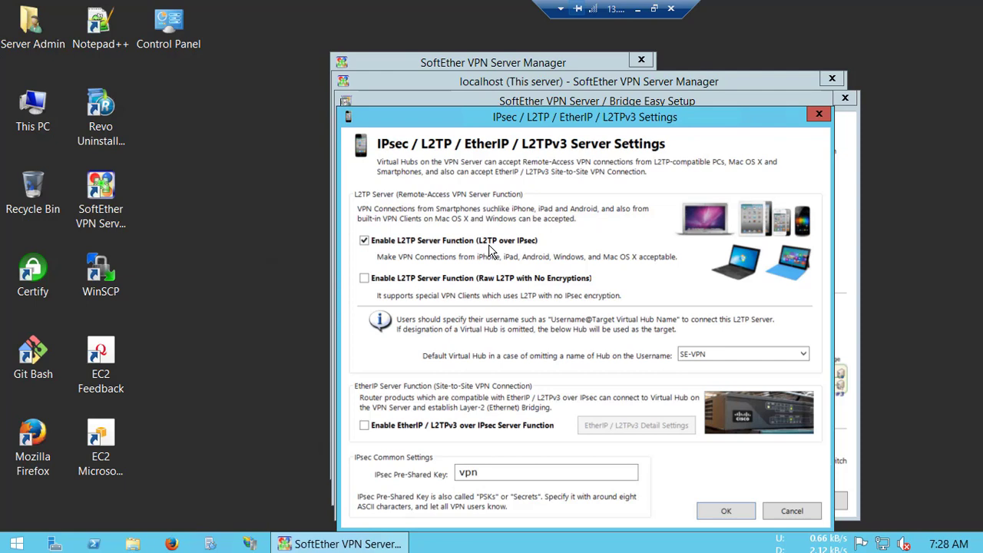
click(364, 427)
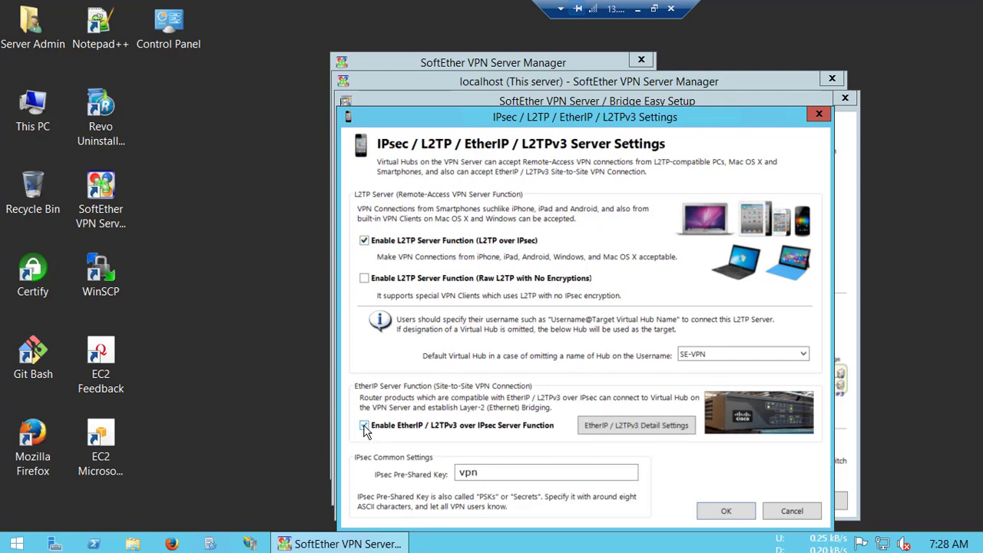
click(636, 424)
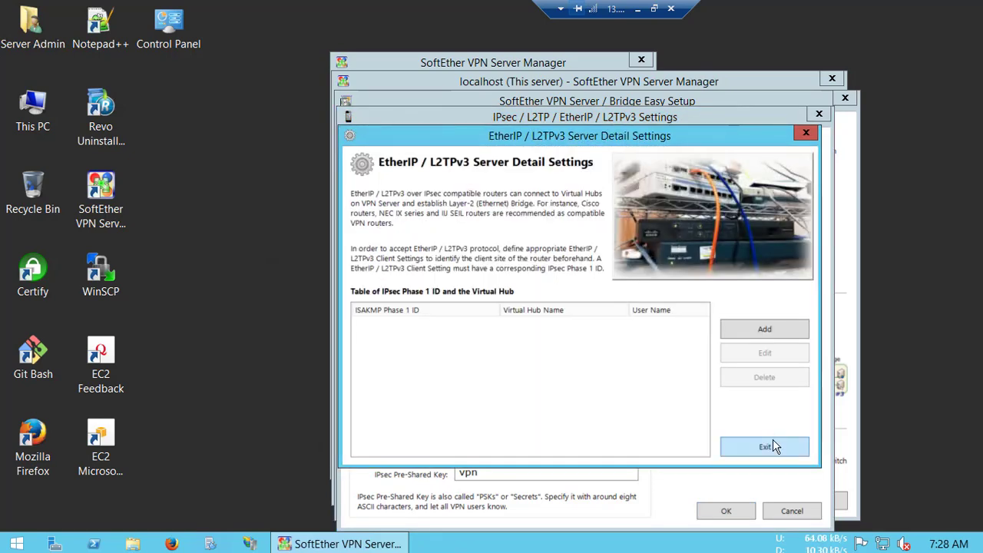
click(768, 444)
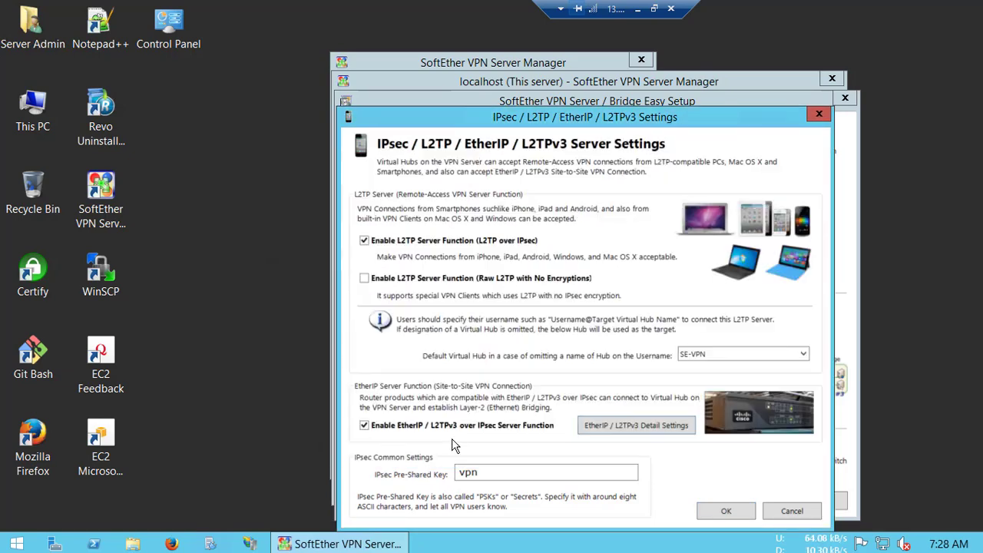
double_click(523, 470)
click(723, 510)
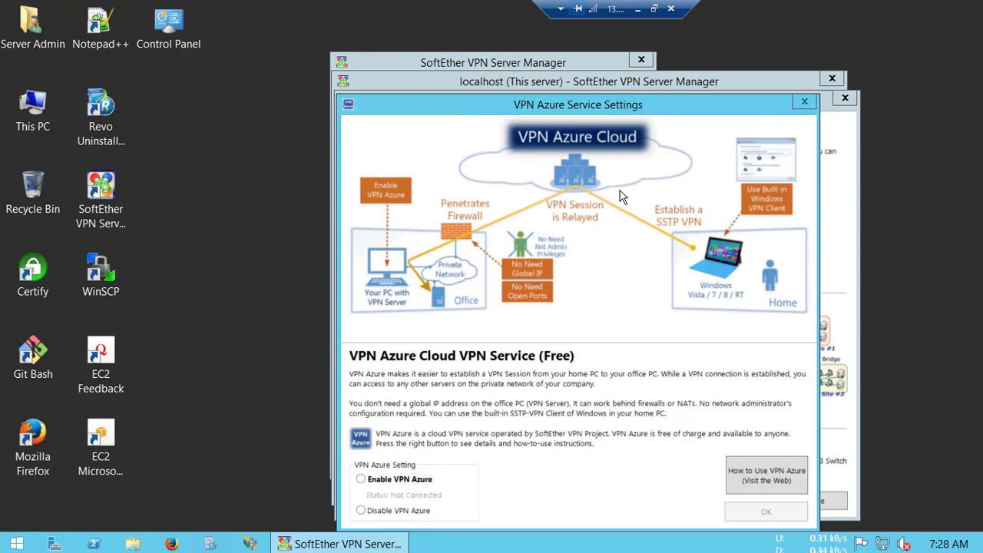
- Select Disable VPN Azure and confirm with OK
click(390, 512)
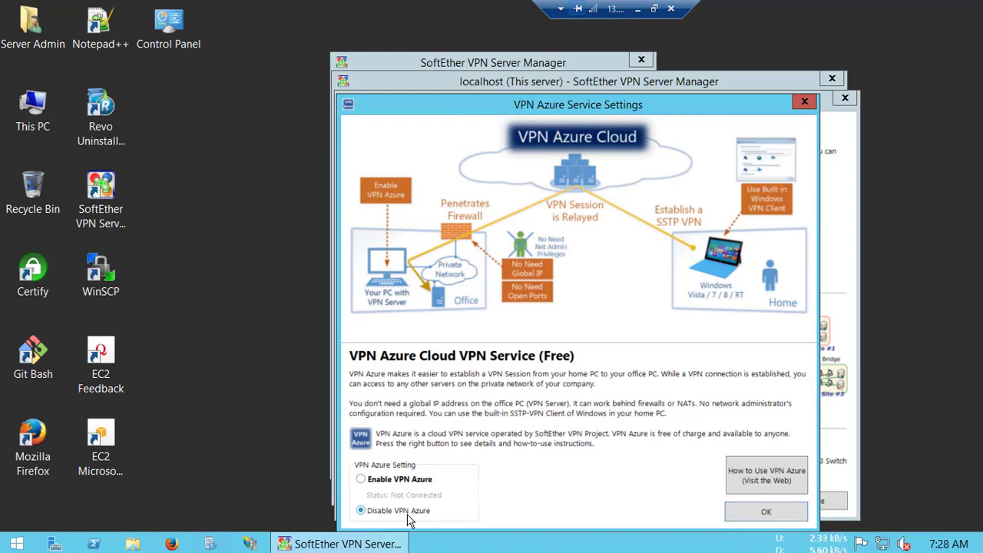
click(746, 515)
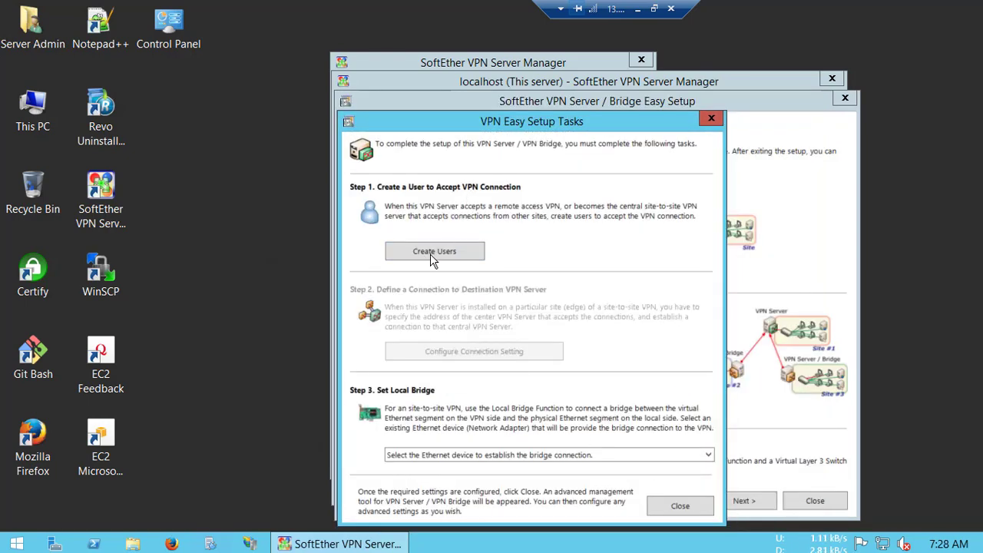
- Start a new user named demo with full name Test User and enter its password twice
click(430, 254)
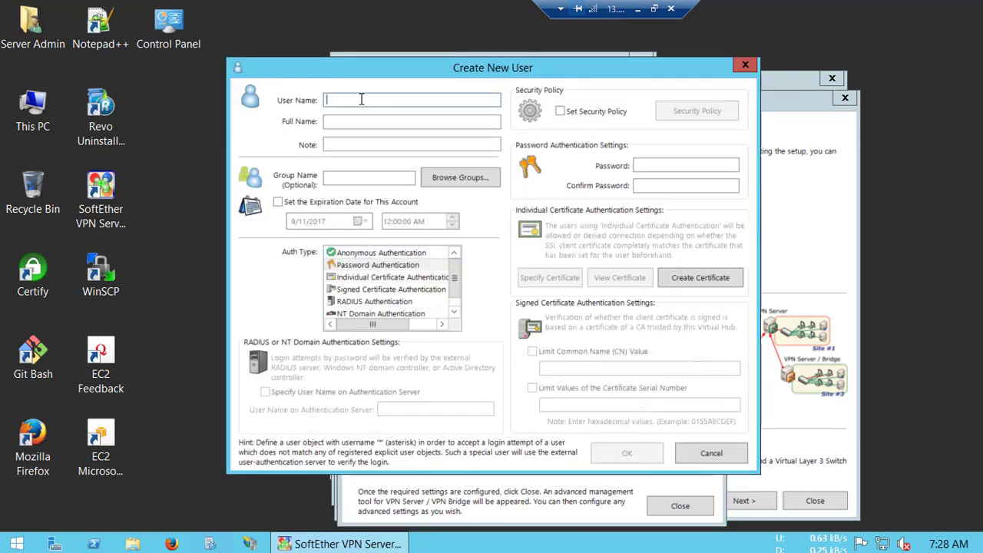
text(demo)
key(Tab)
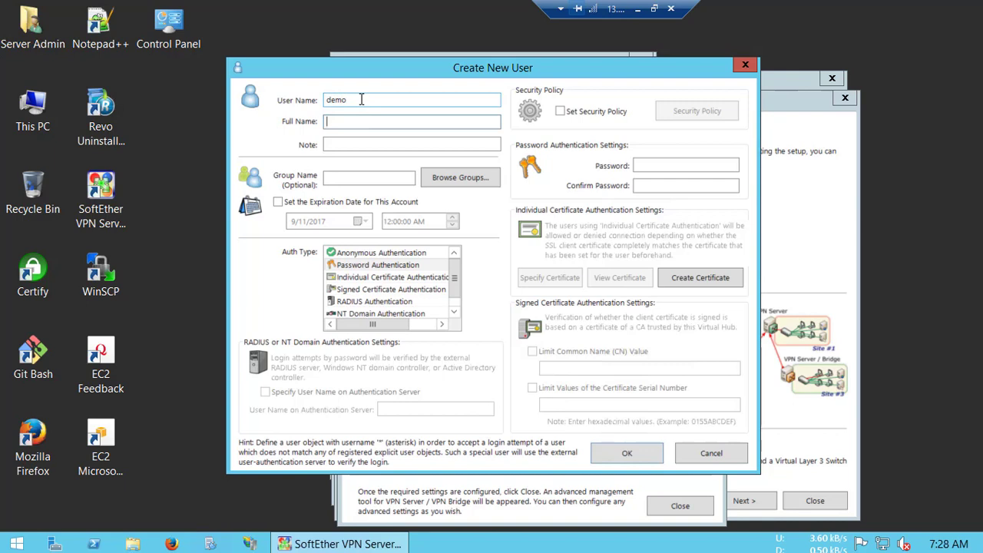
text(Test User)
click(681, 171)
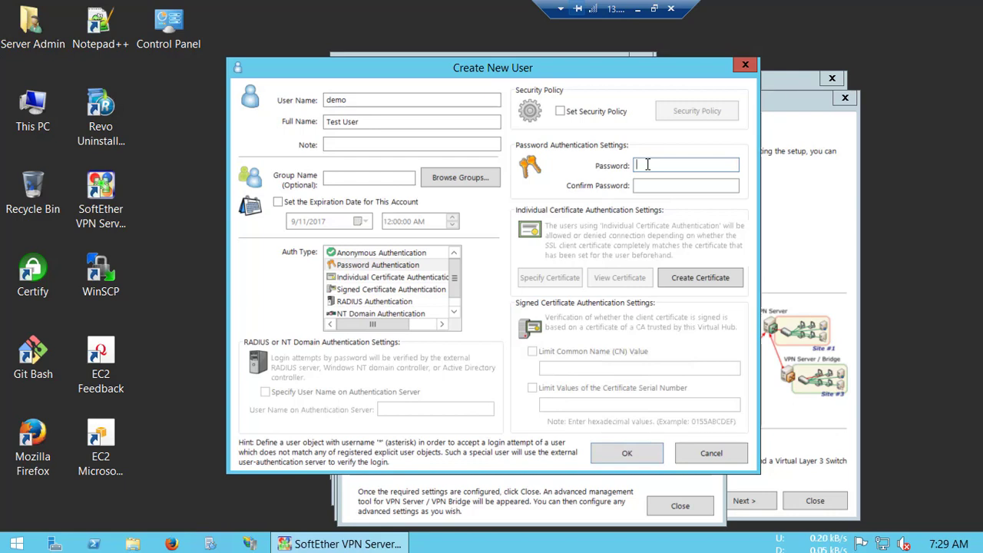
text(***)
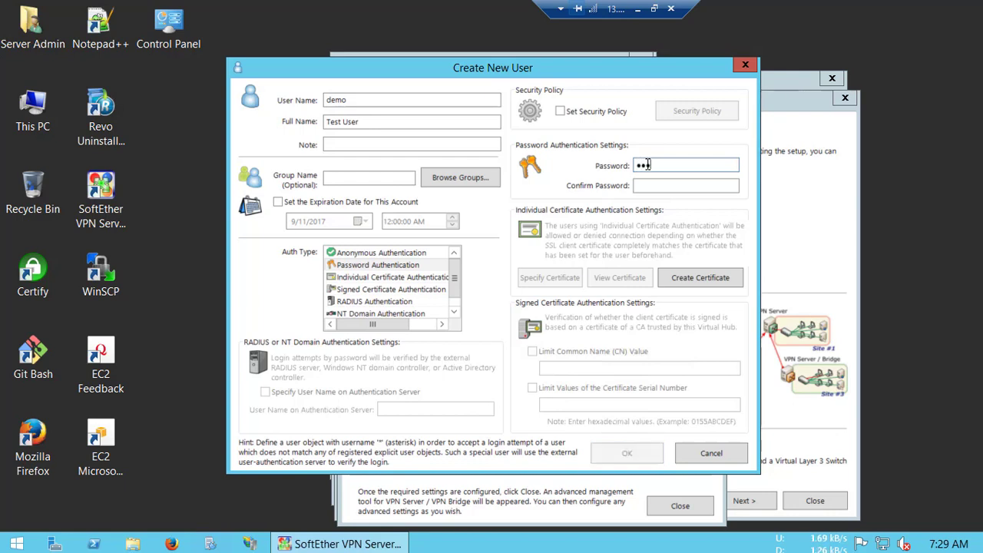
text(******)
key(Tab)
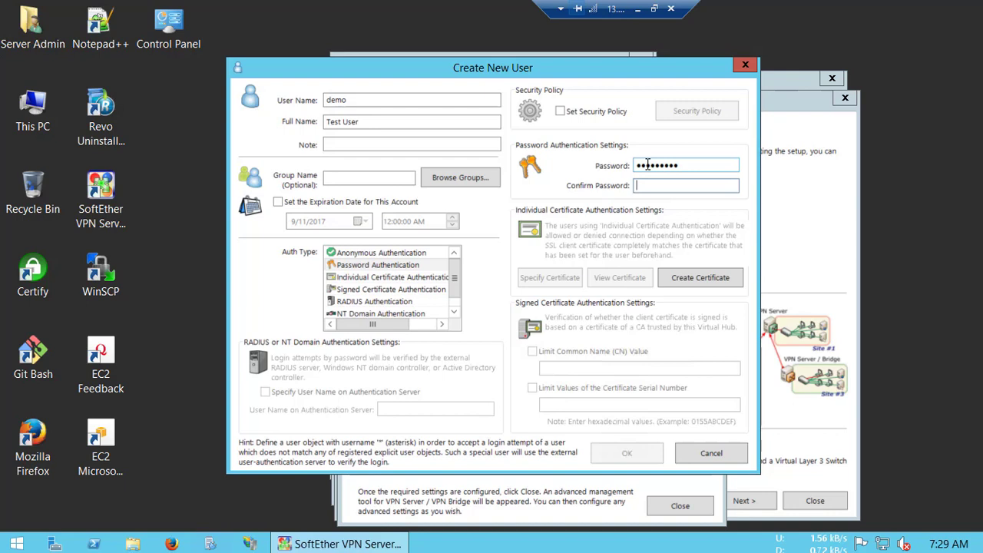
text(*********)
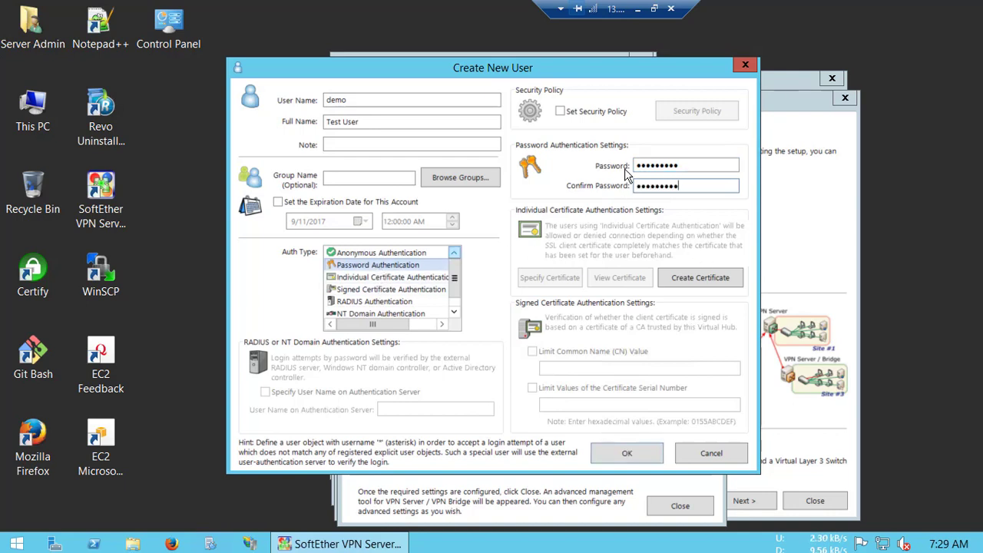
- Leave Set Security Policy unticked and create user demo, acknowledging the confirmation
click(603, 113)
click(684, 113)
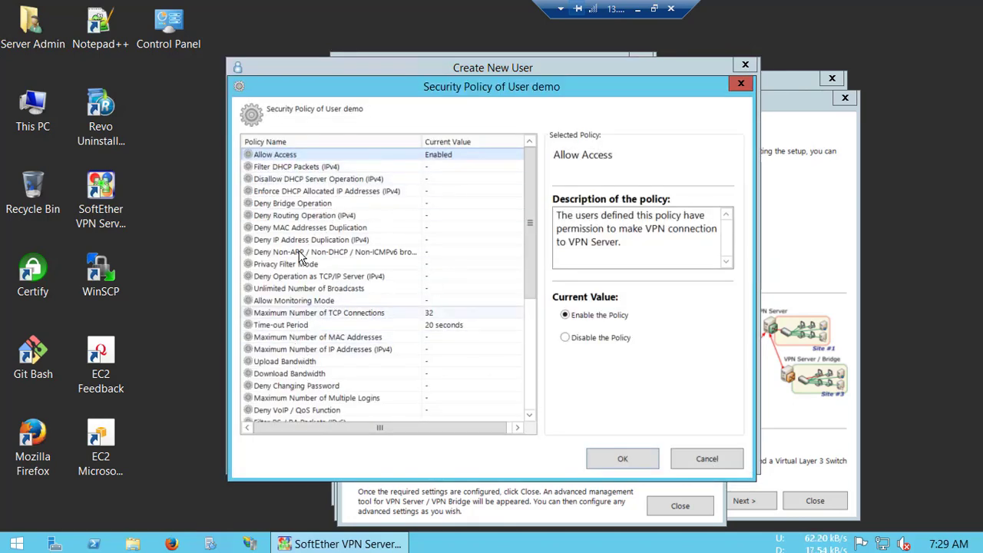
scroll(434, 231, down, 1)
scroll(637, 165, down, 1)
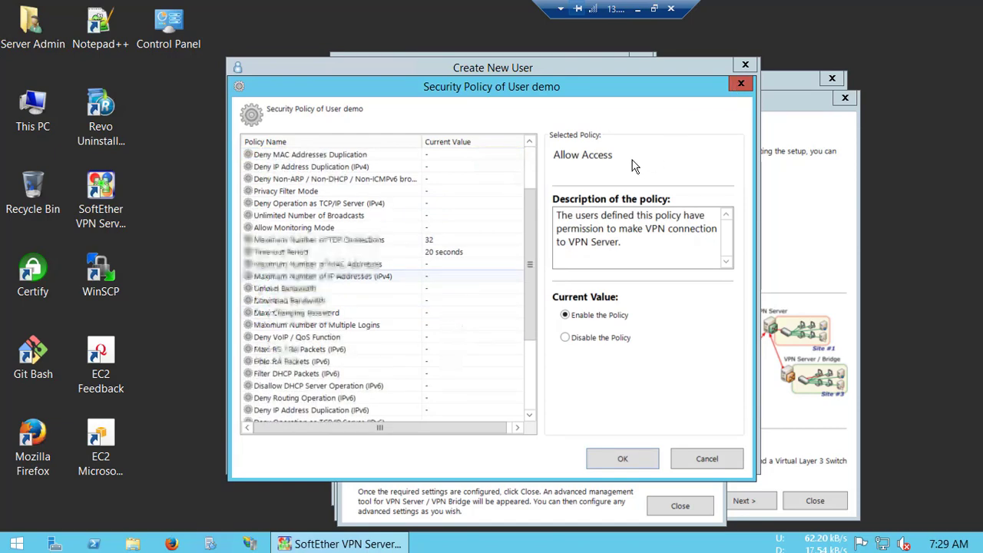
scroll(739, 89, down, 1)
click(739, 86)
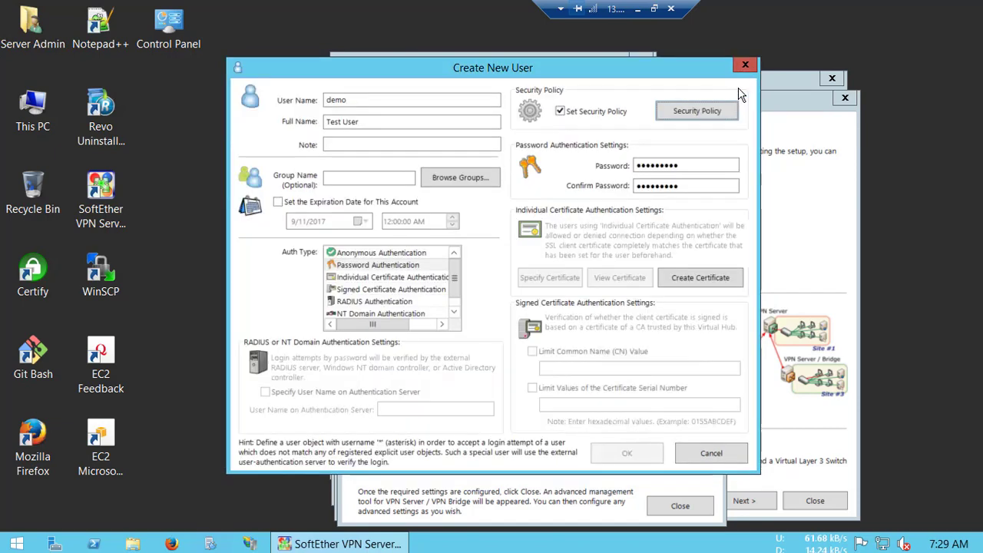
click(609, 115)
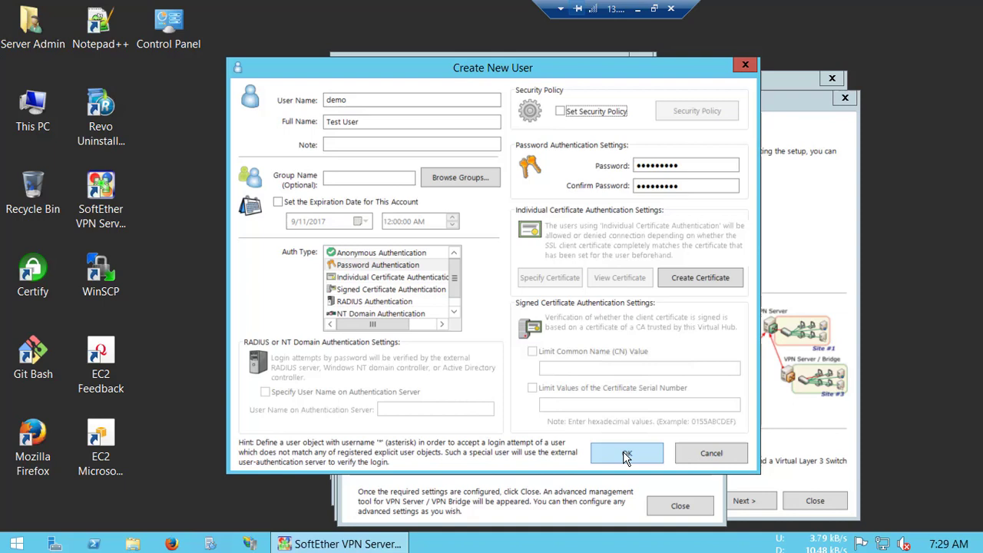
click(626, 456)
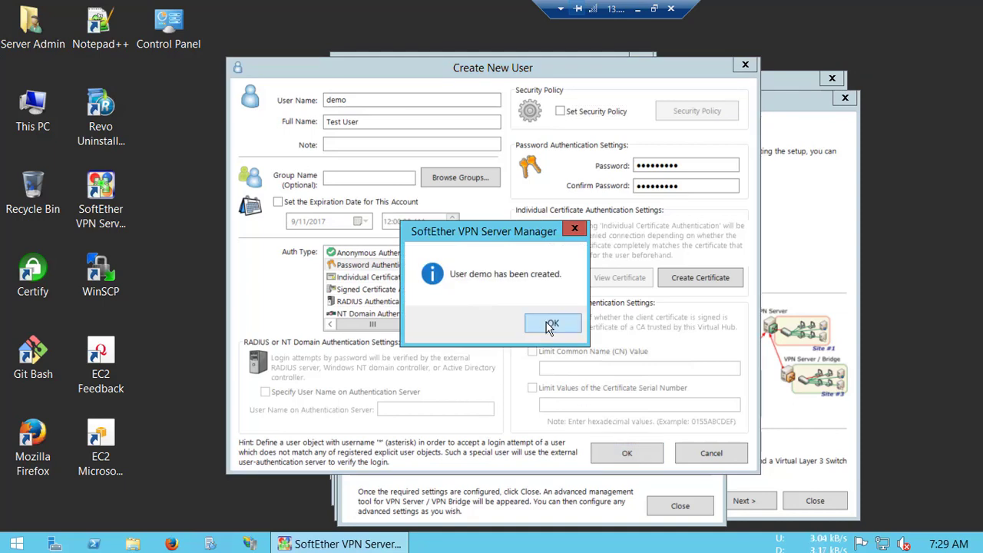
click(550, 327)
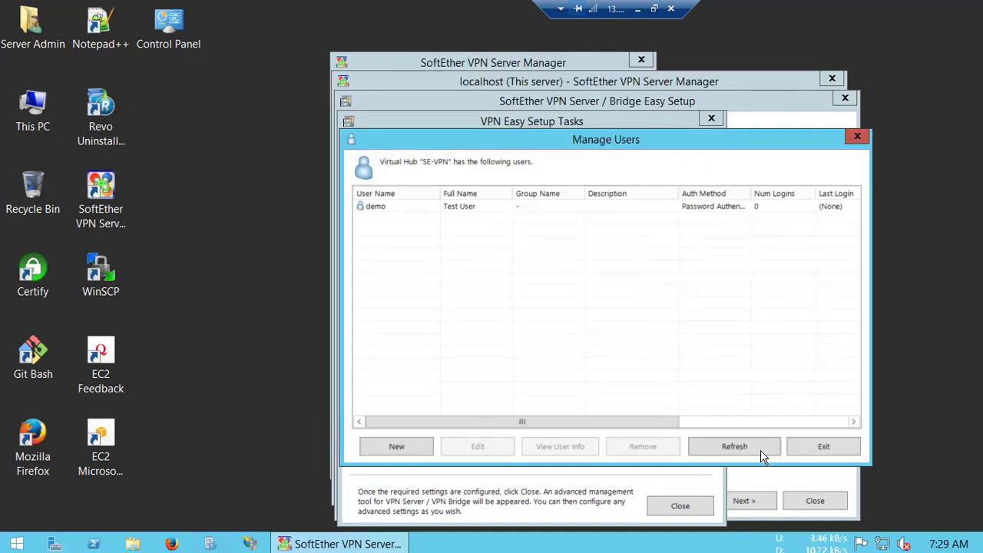
- Inspect the server's Ethernet adapter (AWS PV Network Device) in Network Connections, then close the network windows
click(819, 447)
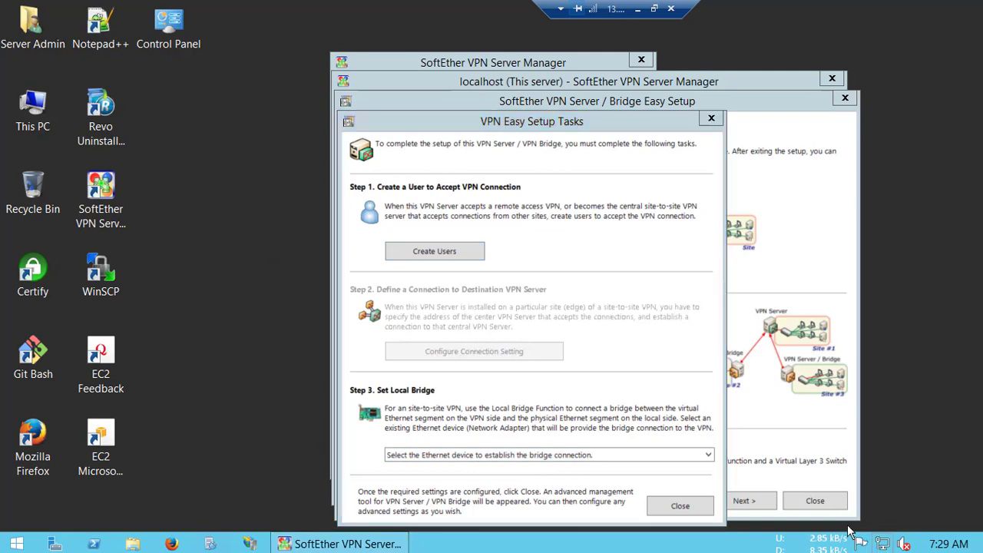
right_click(882, 545)
click(784, 529)
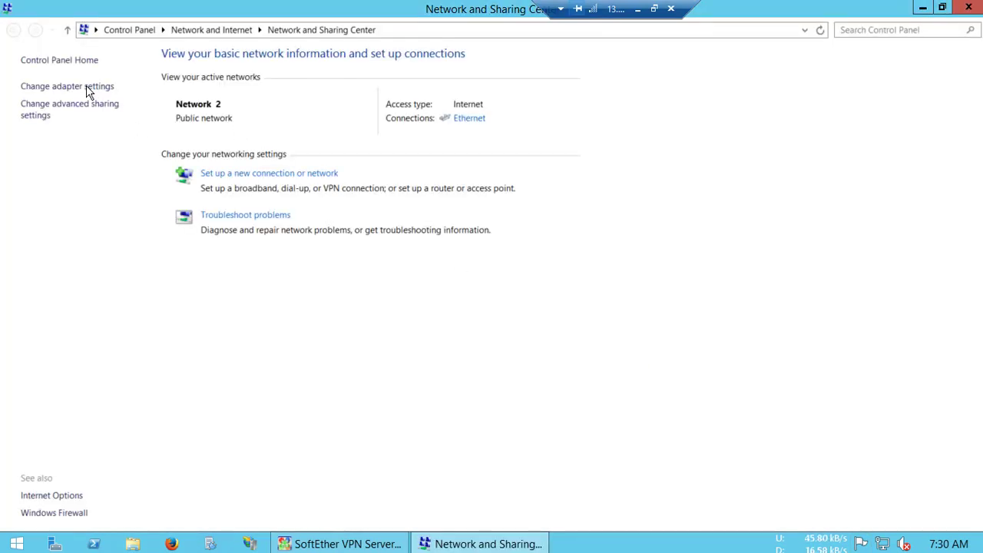
click(88, 89)
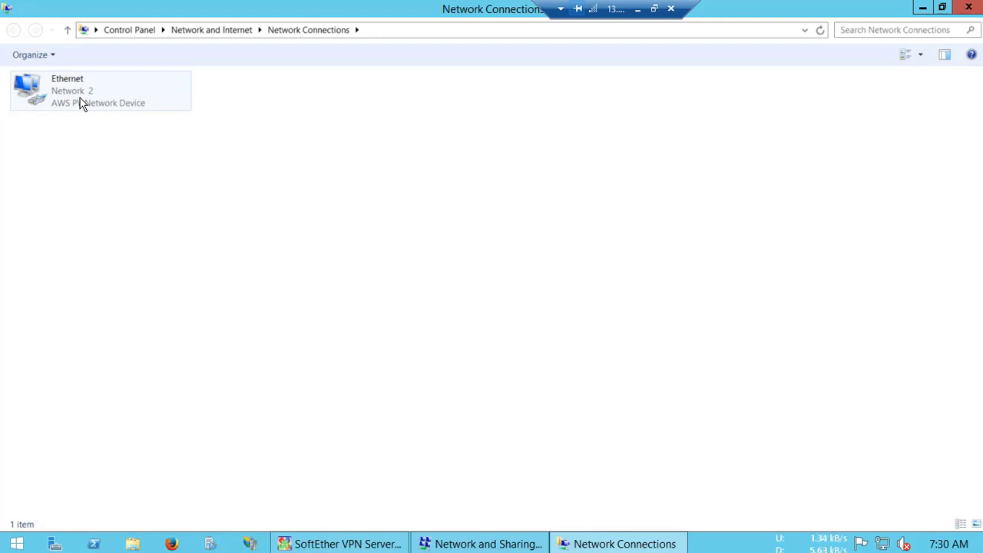
click(81, 102)
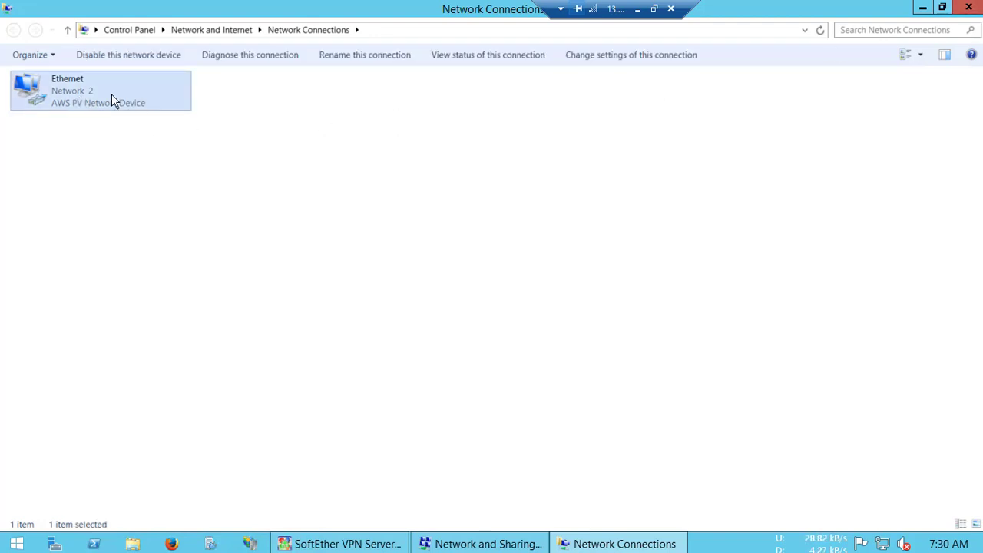
click(966, 9)
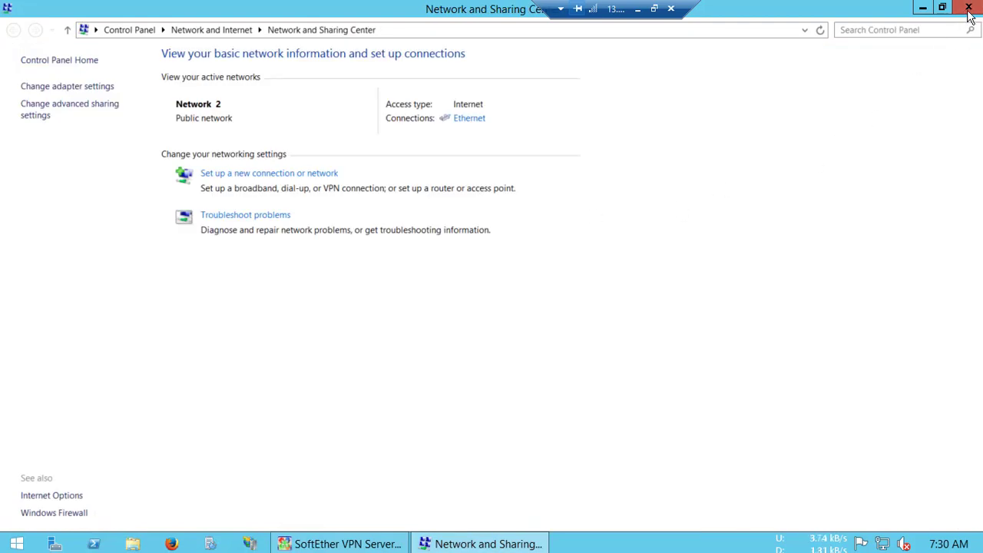
key(alt+F4)
- Bridge the virtual hub to the Ethernet [Citrix] adapter, close easy setup, and acknowledge the VM bridge notice
click(453, 454)
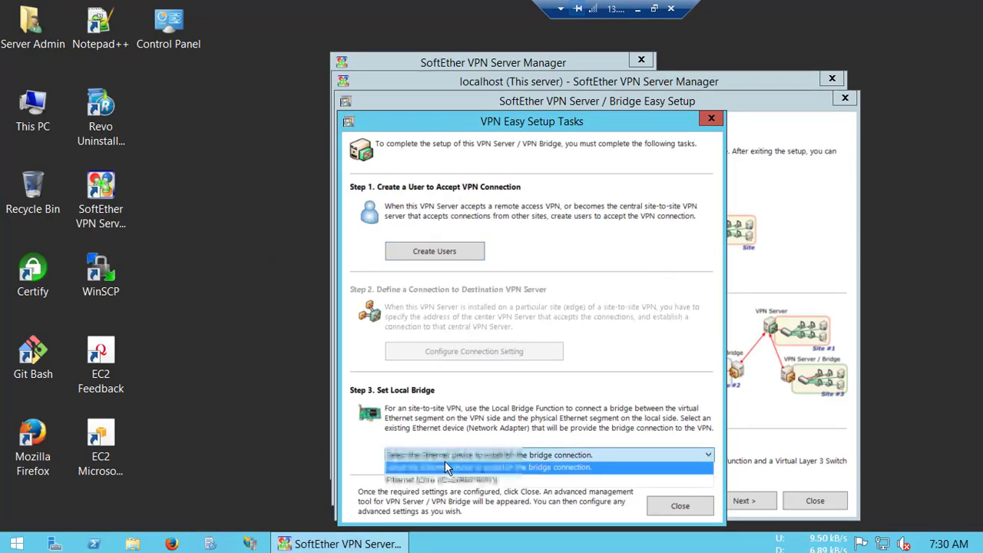
click(434, 481)
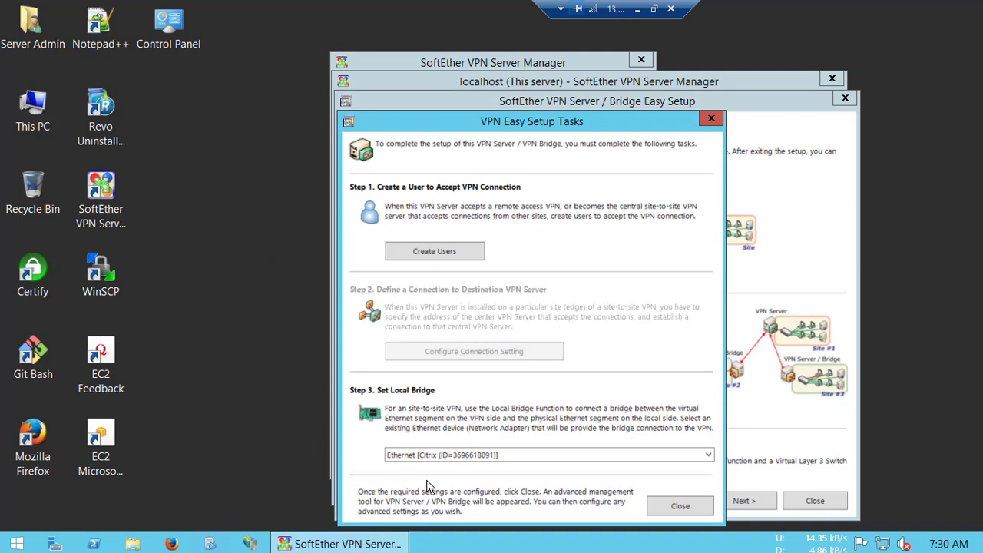
click(670, 508)
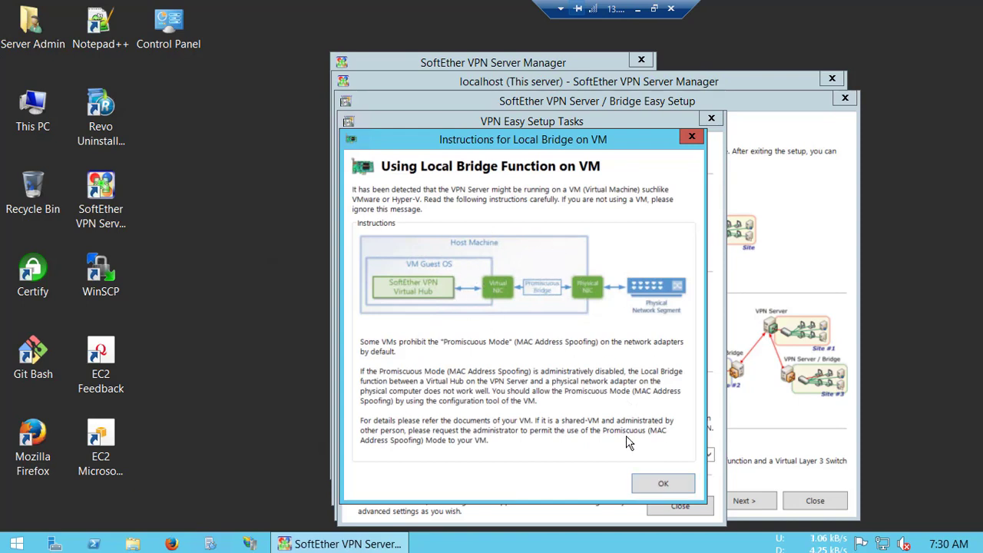
click(651, 483)
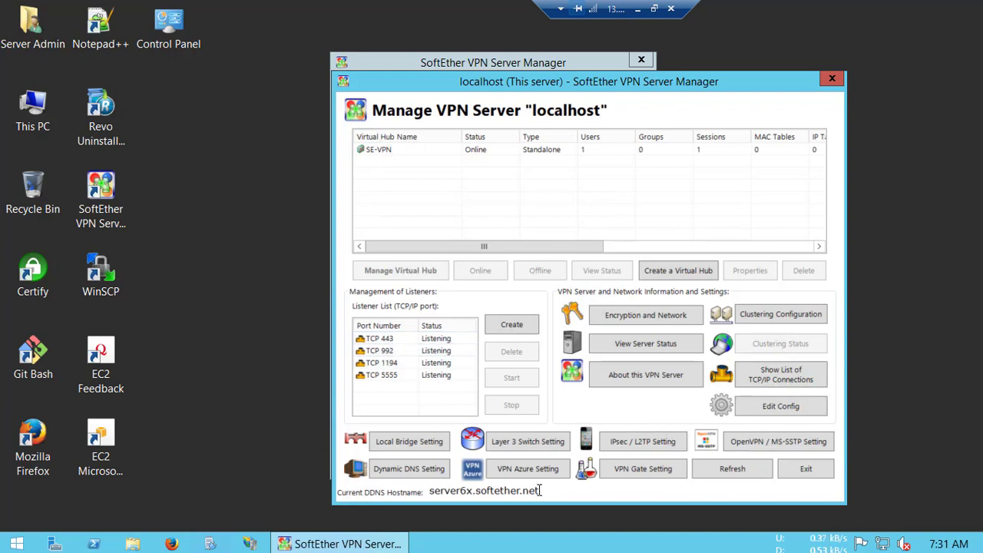
- Copy the Current DDNS Hostname text and minimise the remote desktop session
drag(539, 490, 429, 490)
right_click(429, 490)
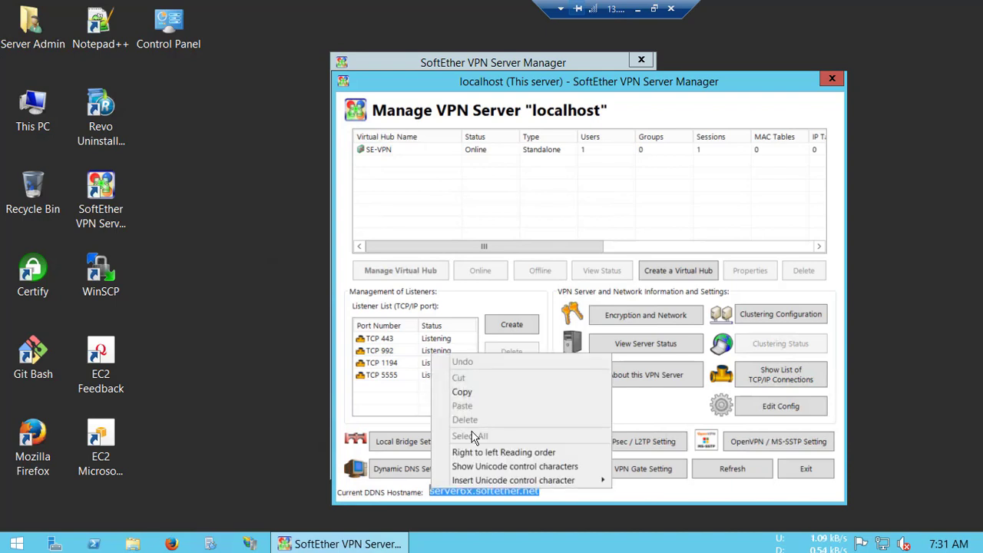
click(475, 393)
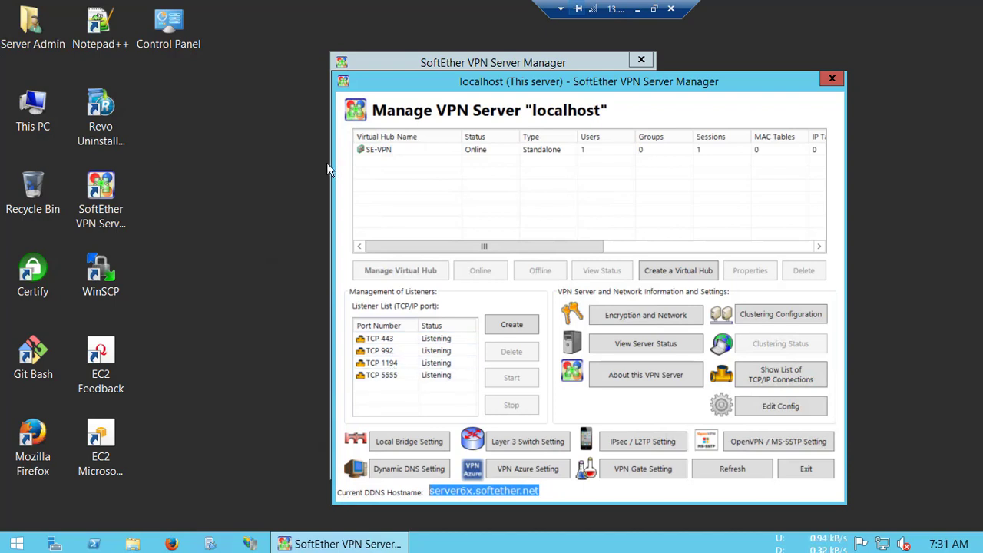
click(638, 9)
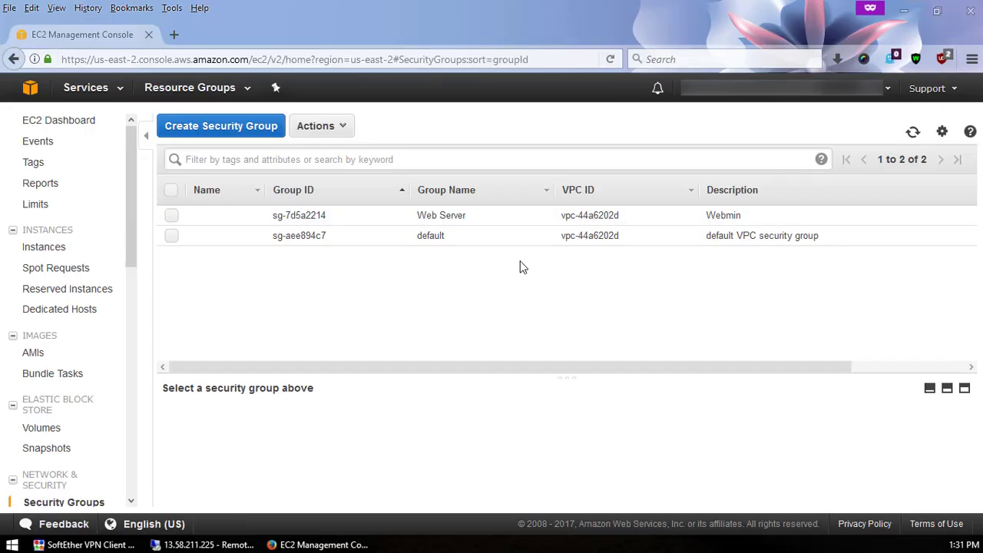
- Start a new security group named SoftEther VPN, reusing the name as its description
click(246, 137)
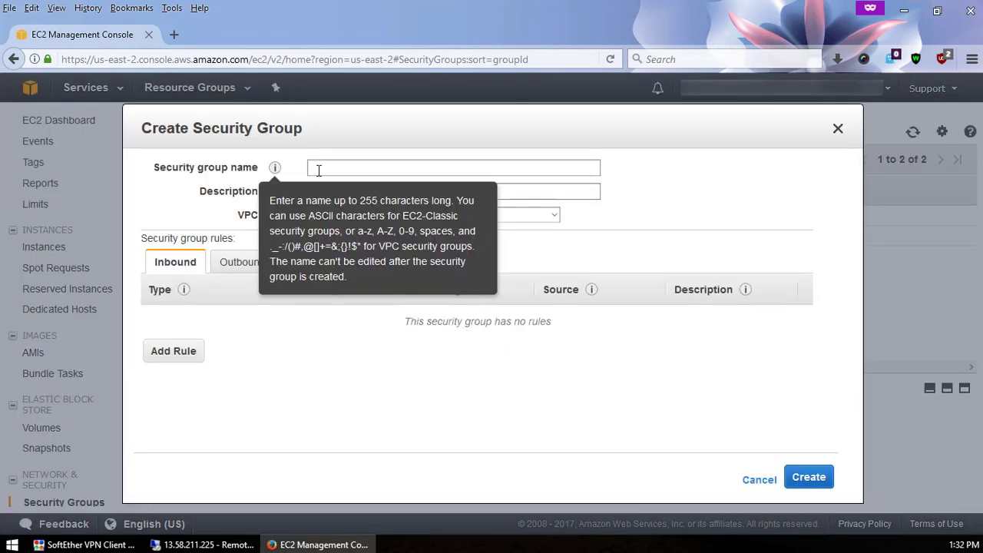
click(318, 170)
text(Se)
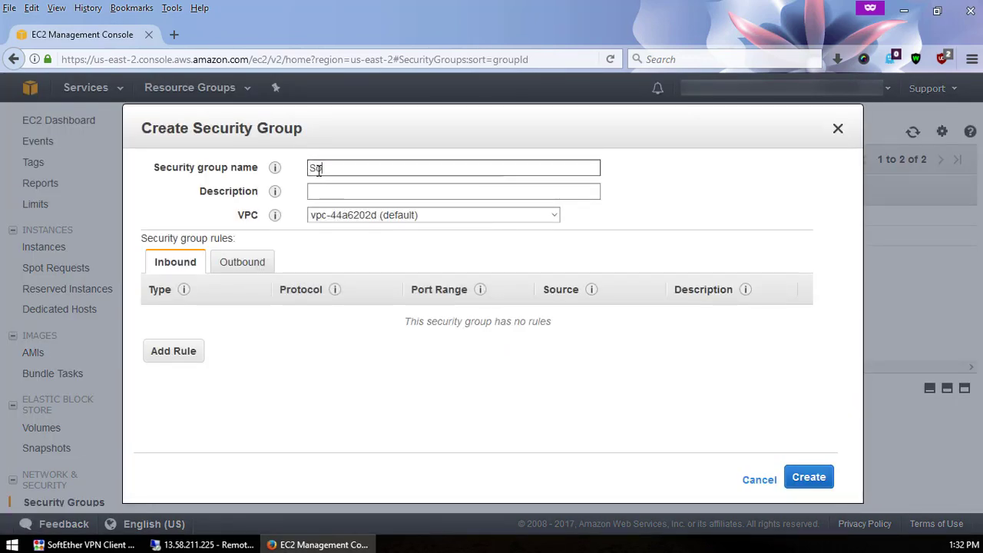
text(ftEther VPN)
key(ctrl+a)
click(351, 195)
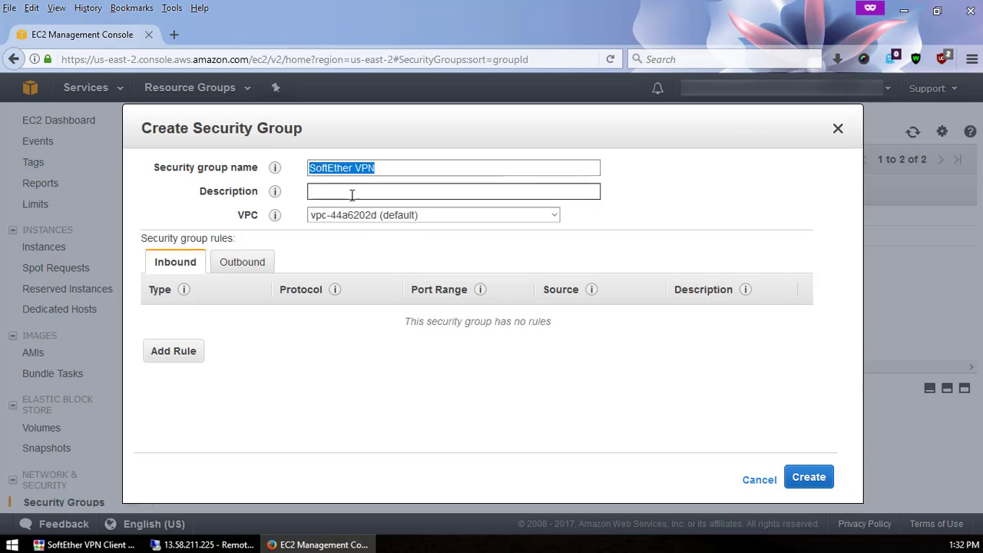
key(ctrl+v)
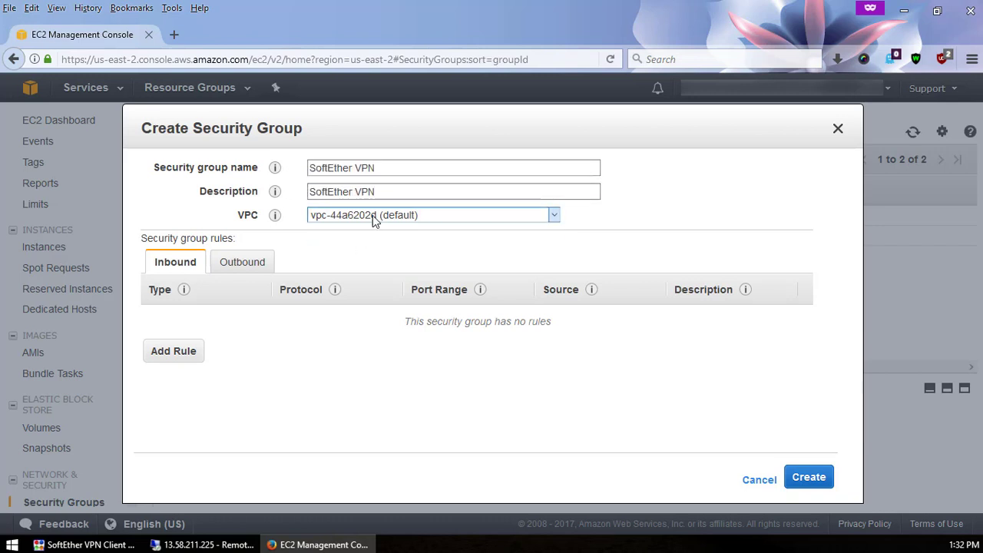
- Add inbound HTTPS (443) and Custom TCP 992 rules, both with source Anywhere
click(186, 356)
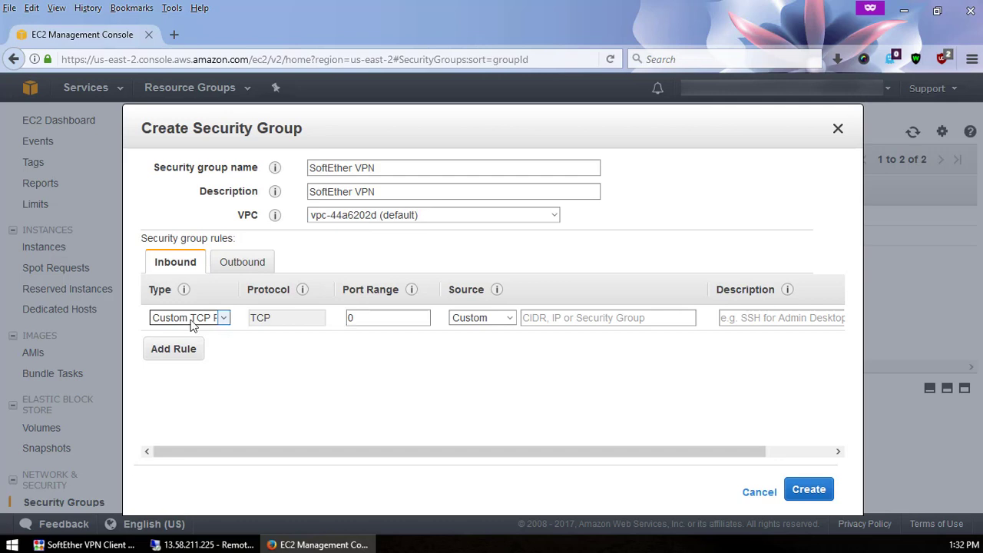
text(https)
click(174, 349)
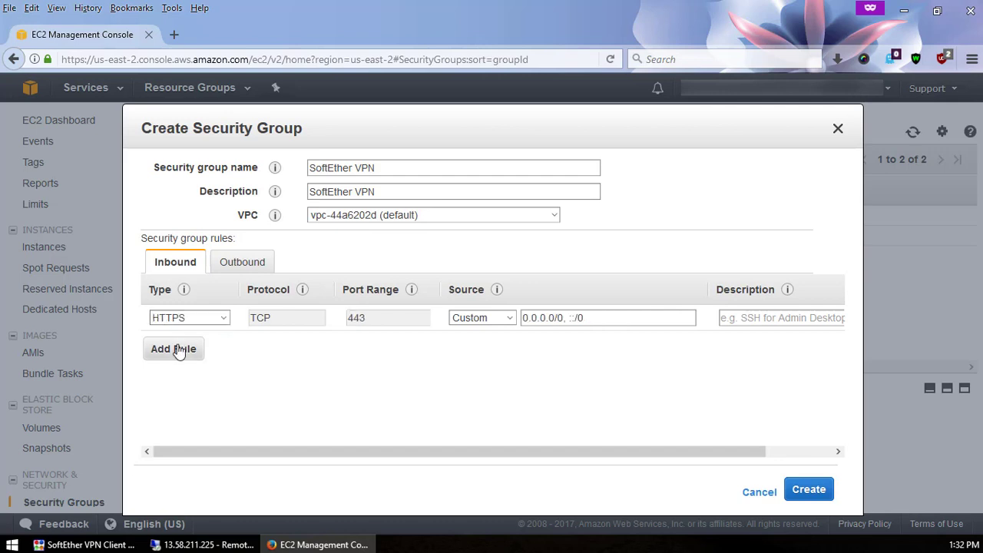
click(176, 349)
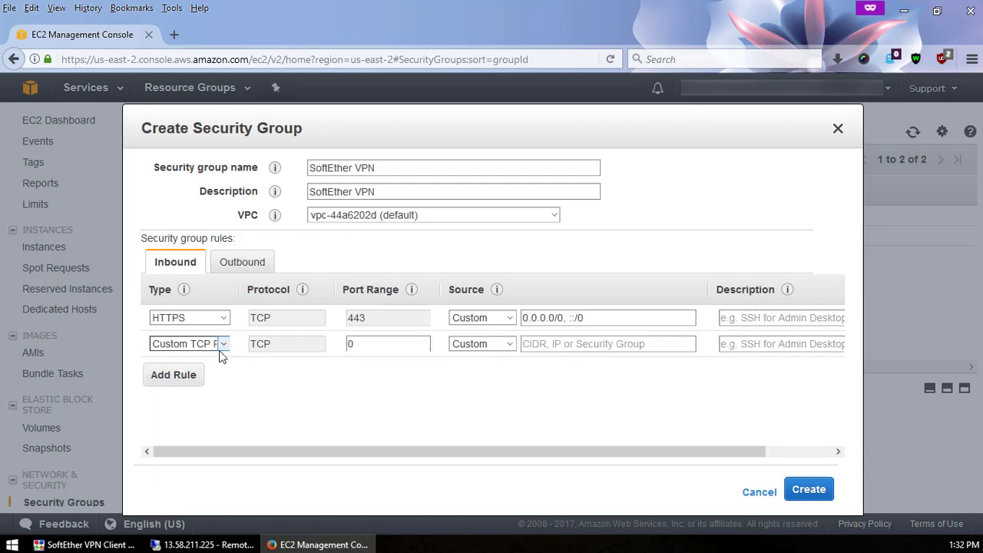
double_click(379, 345)
text(992)
click(471, 345)
click(474, 376)
click(483, 321)
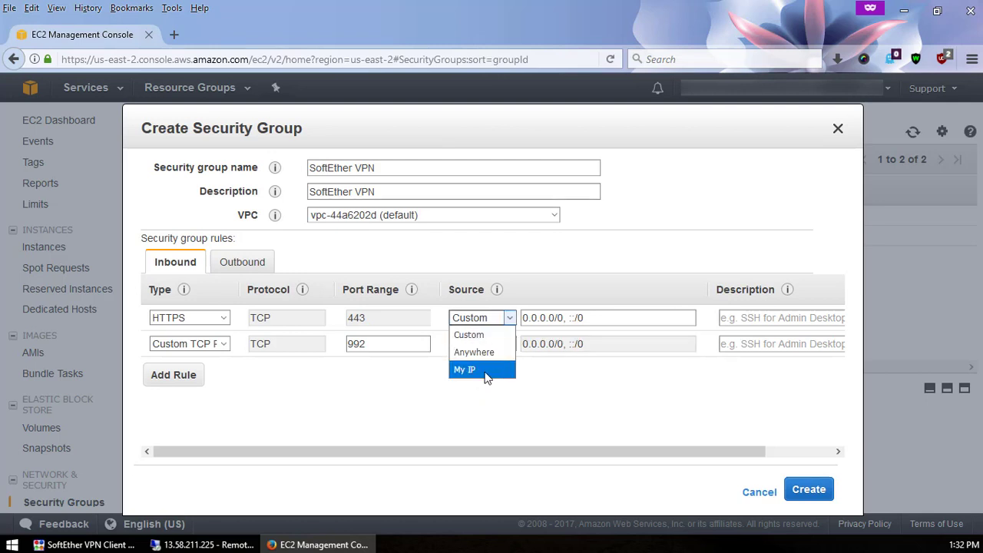
click(473, 351)
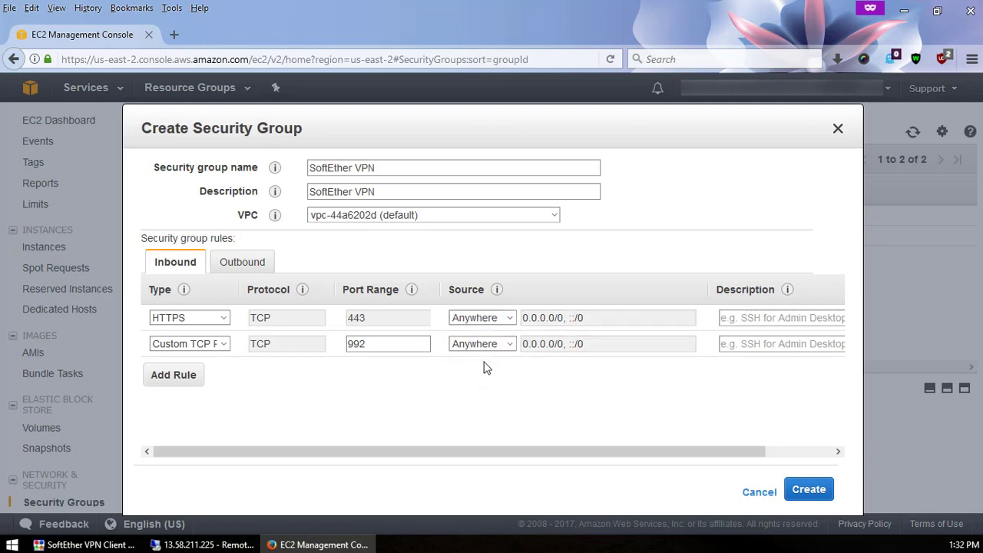
- Add Custom TCP rules for ports 1194 and 5555 from Anywhere and create the group
click(172, 378)
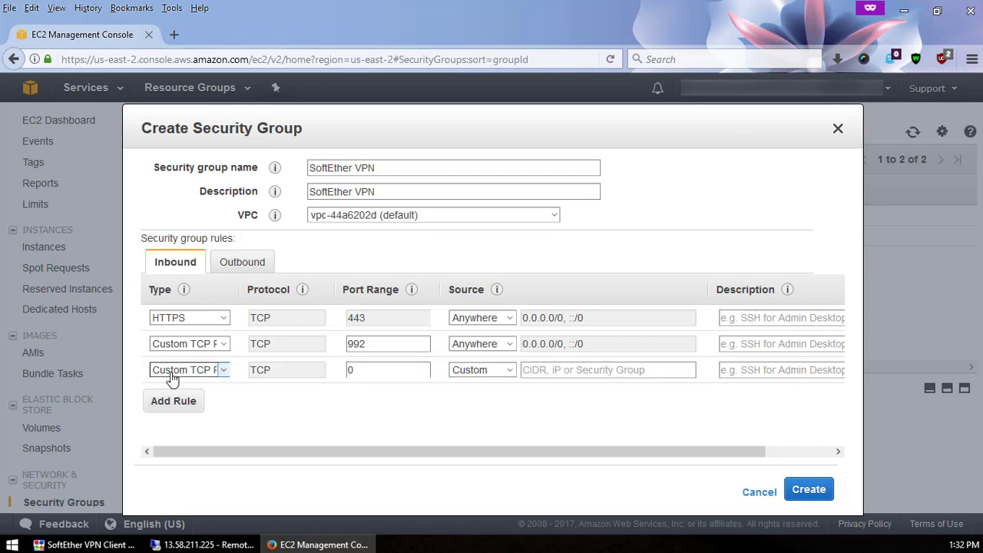
double_click(376, 368)
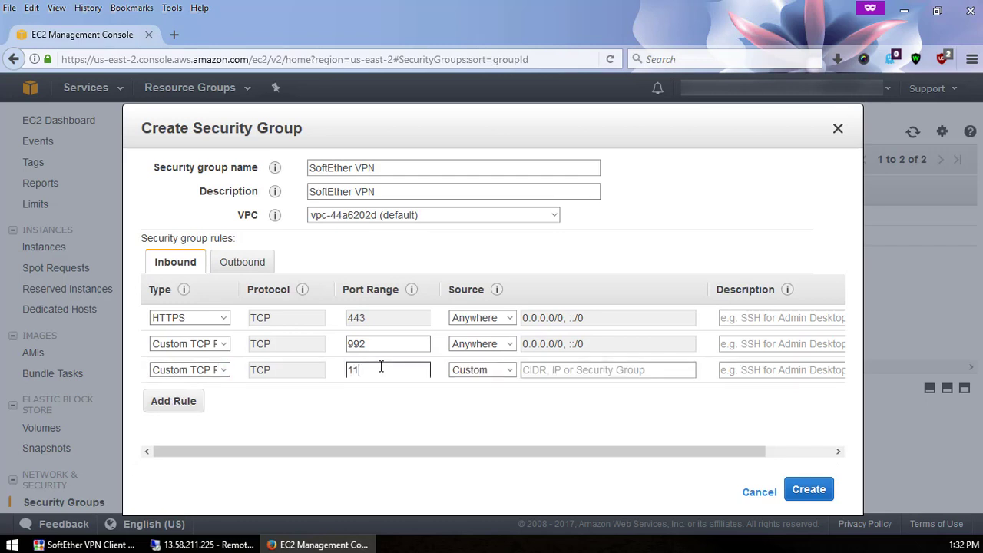
click(192, 370)
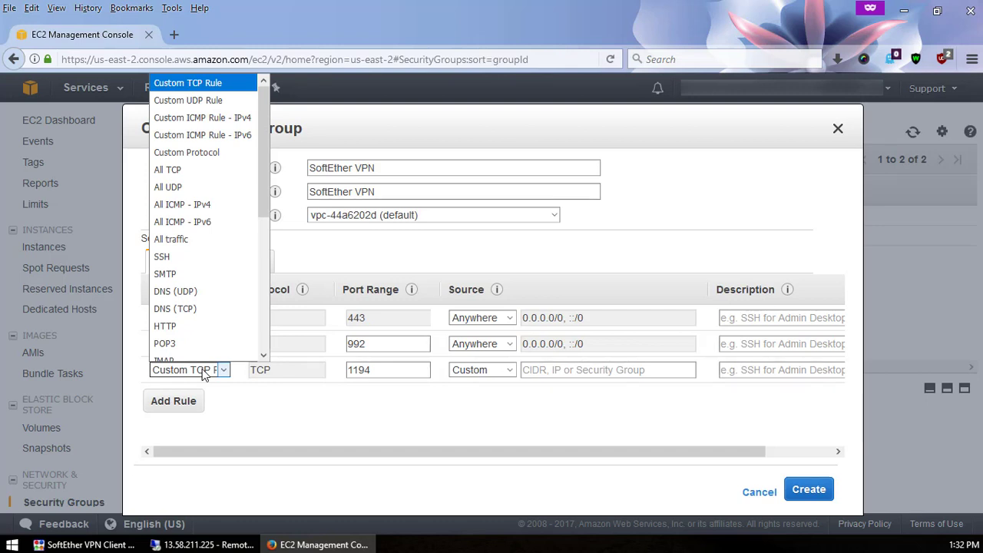
click(470, 377)
click(467, 401)
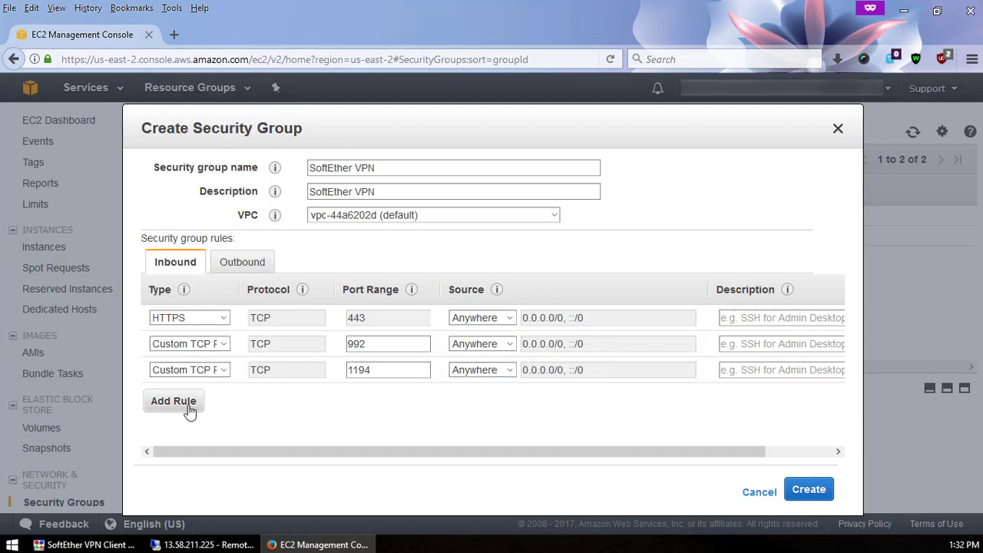
click(188, 407)
click(188, 398)
click(188, 398)
double_click(385, 394)
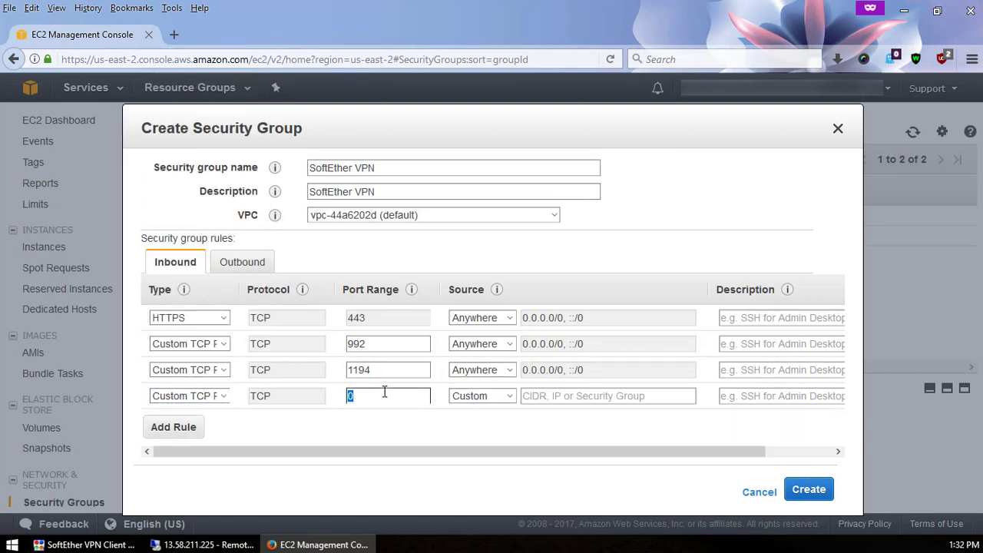
text(5555)
click(477, 395)
click(477, 428)
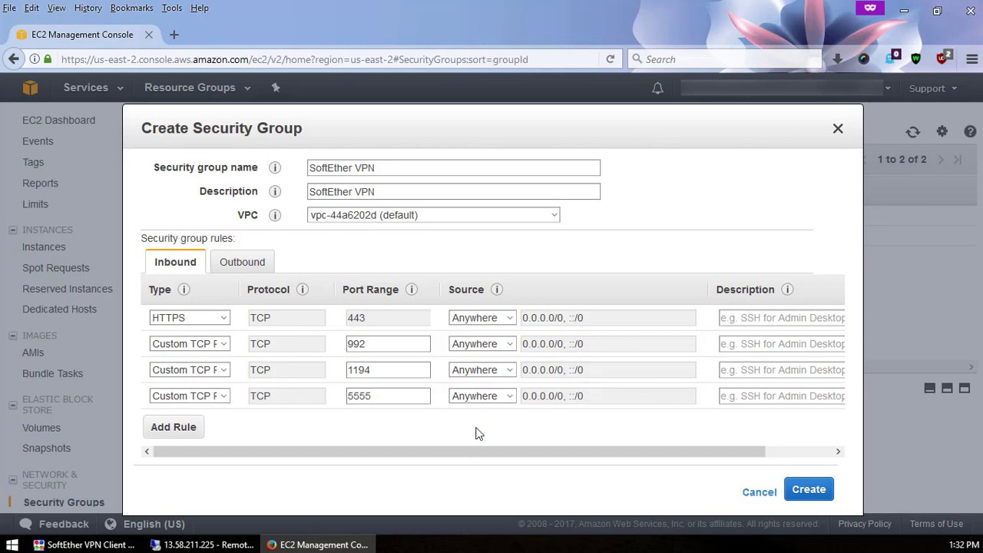
click(797, 492)
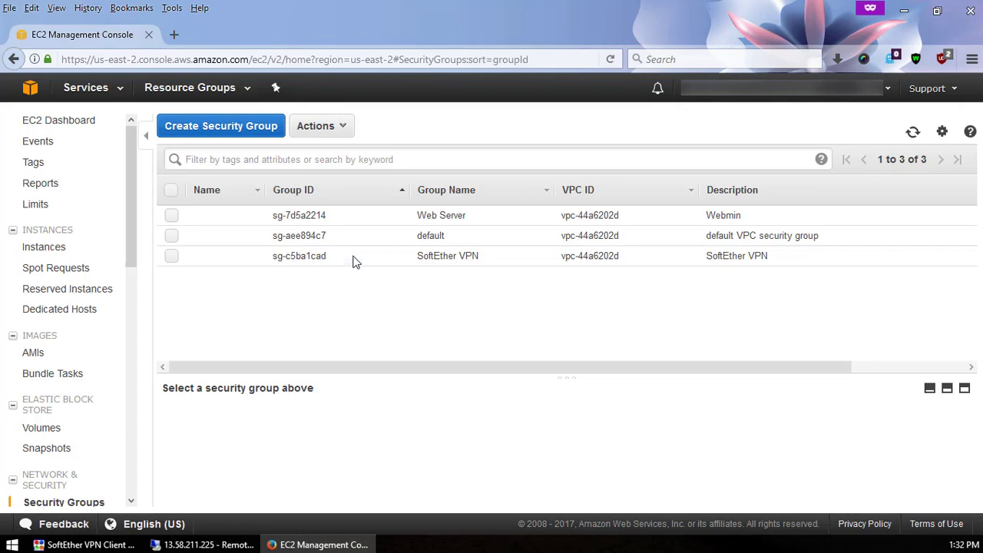
- Assign the SoftEther VPN group to the Mail Server instance via Change Security Groups, then return to the remote desktop
click(353, 260)
right_click(352, 258)
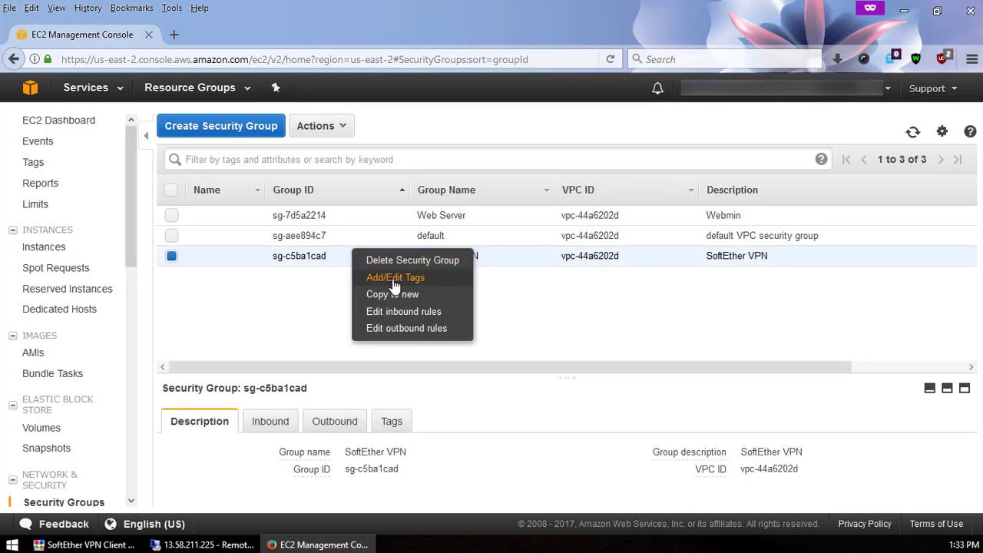
click(316, 292)
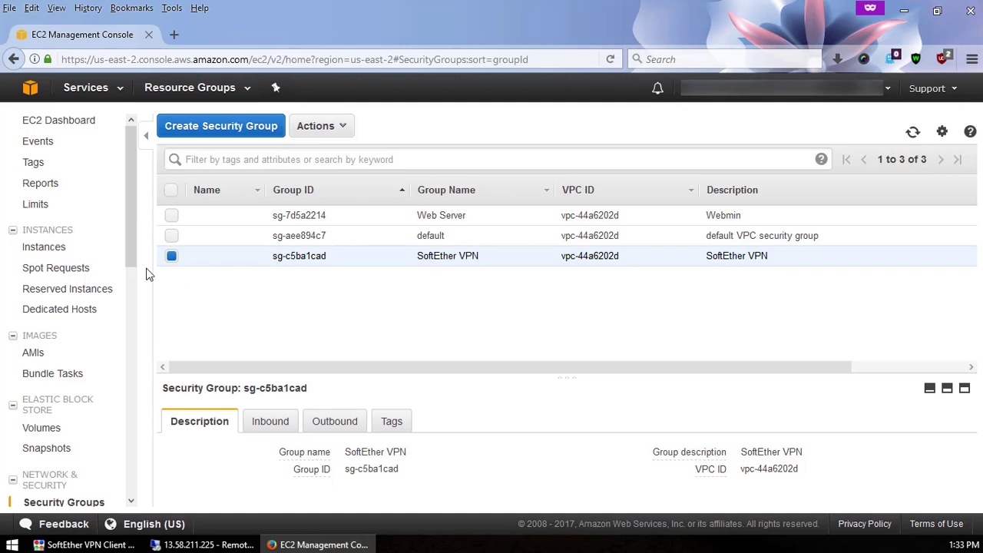
click(46, 247)
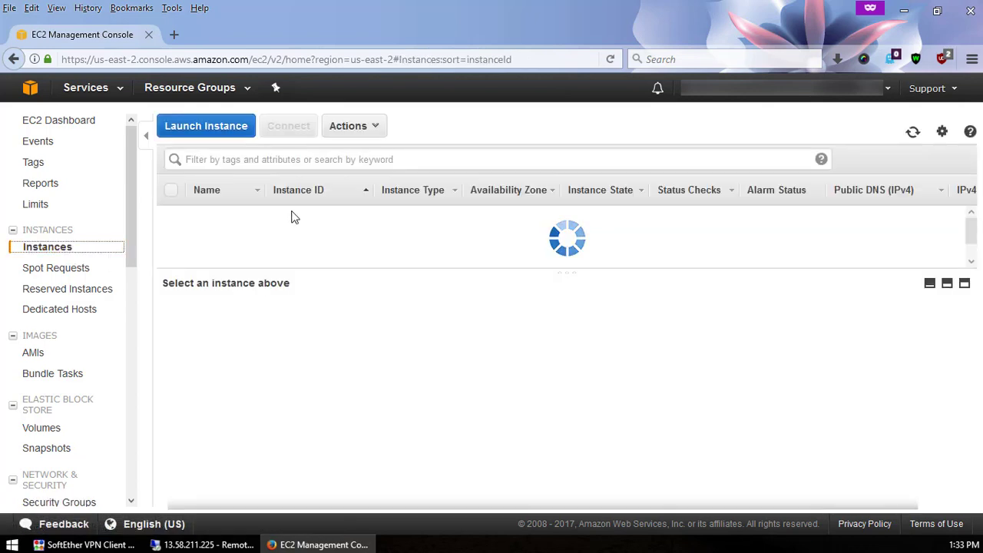
right_click(293, 213)
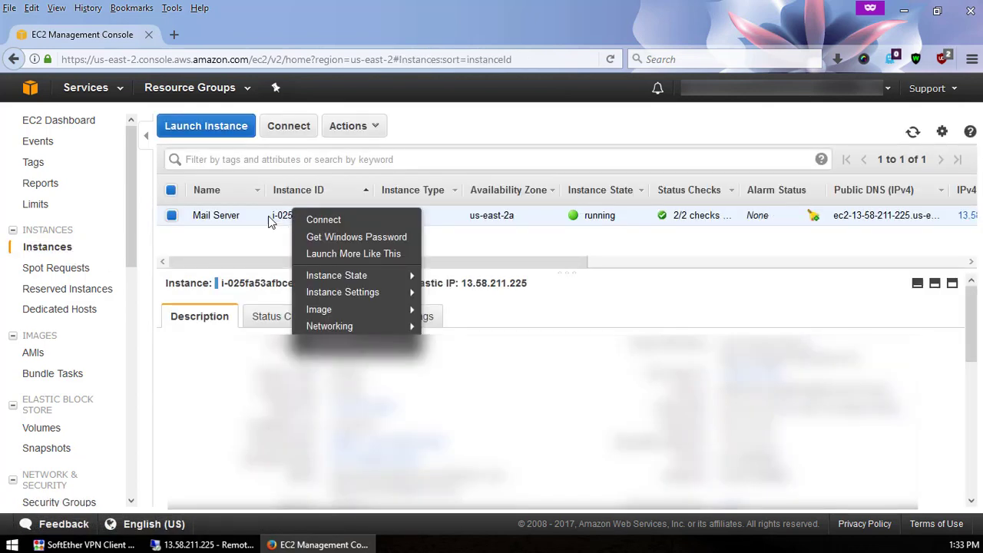
right_click(272, 214)
mouse_move(361, 329)
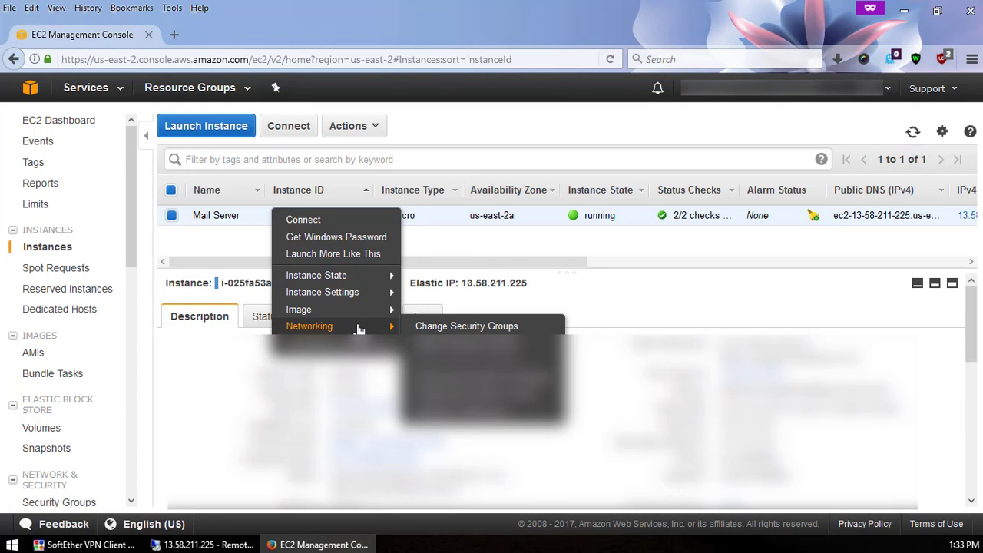
click(440, 328)
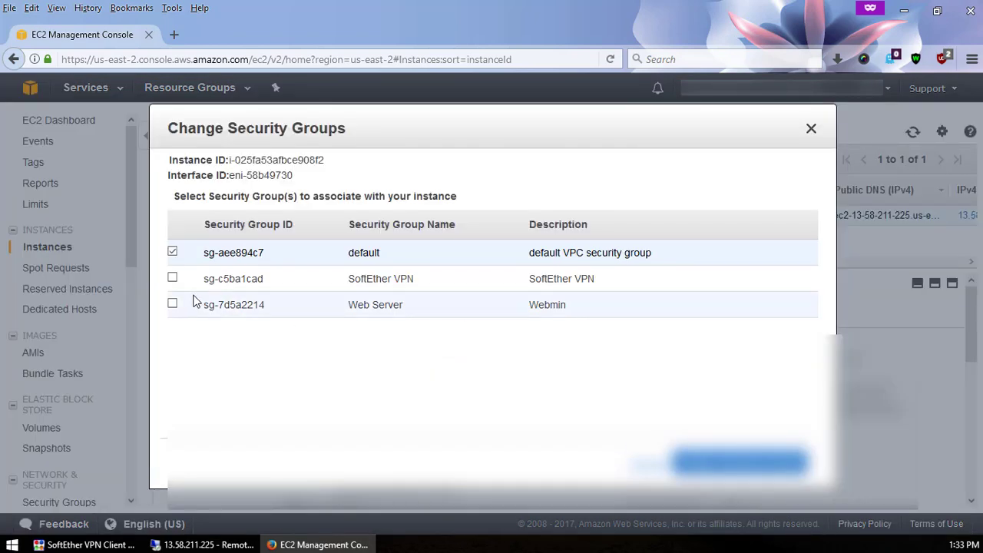
click(172, 278)
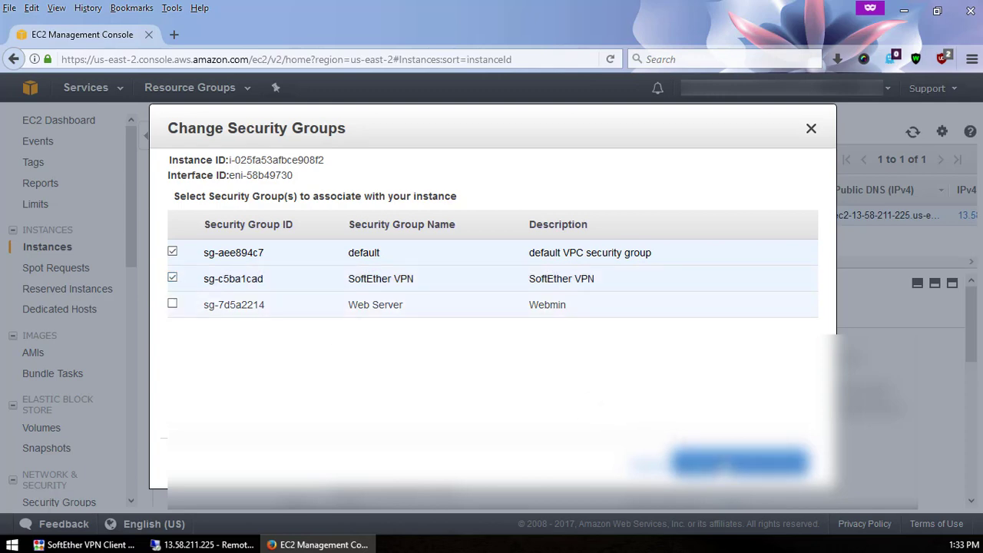
click(728, 462)
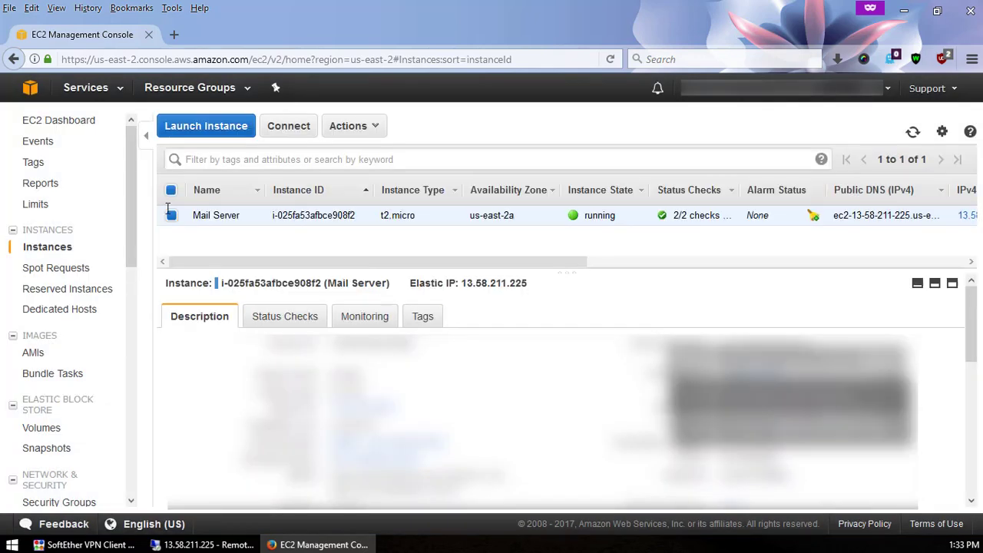
click(215, 547)
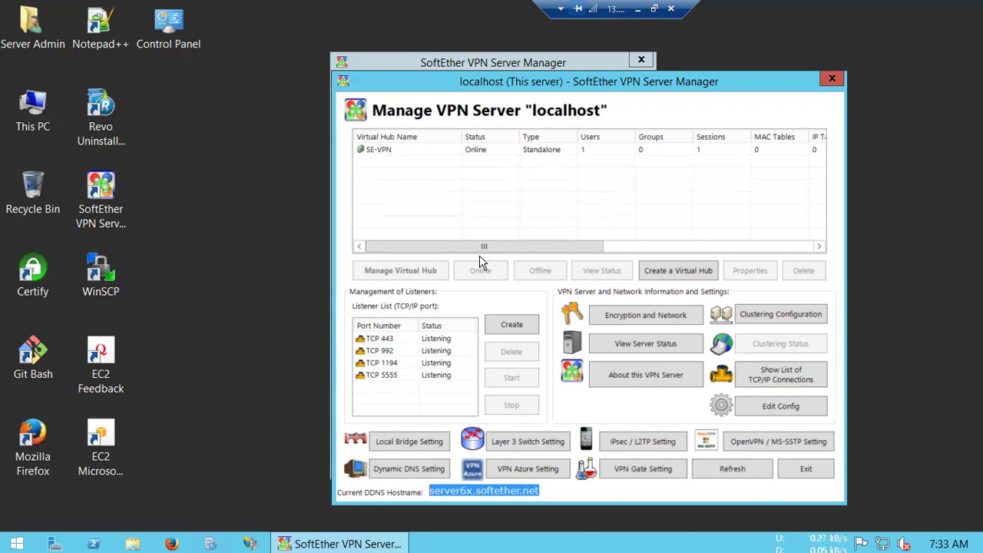
- Open a new Firefox private window from the taskbar jump list on the remote server
click(33, 357)
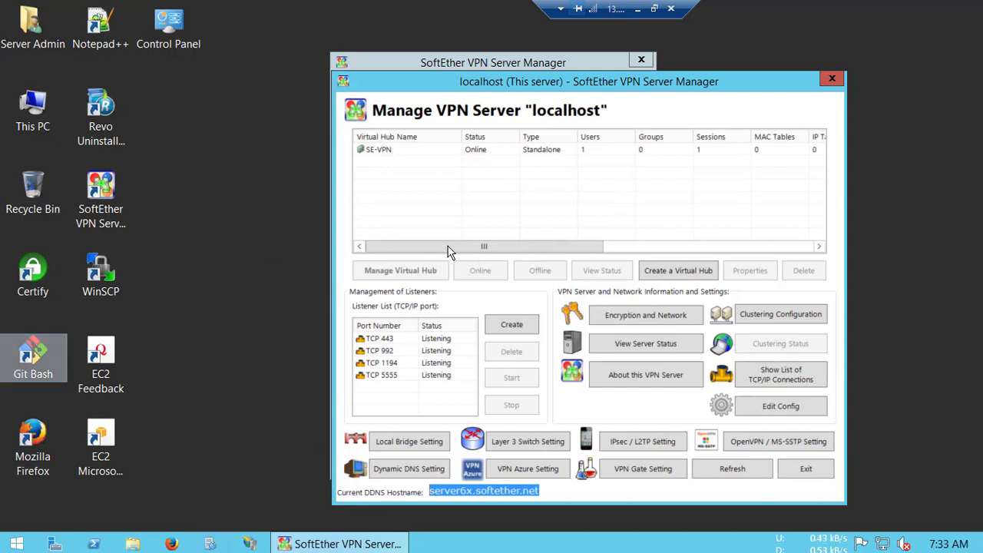
click(459, 198)
right_click(172, 544)
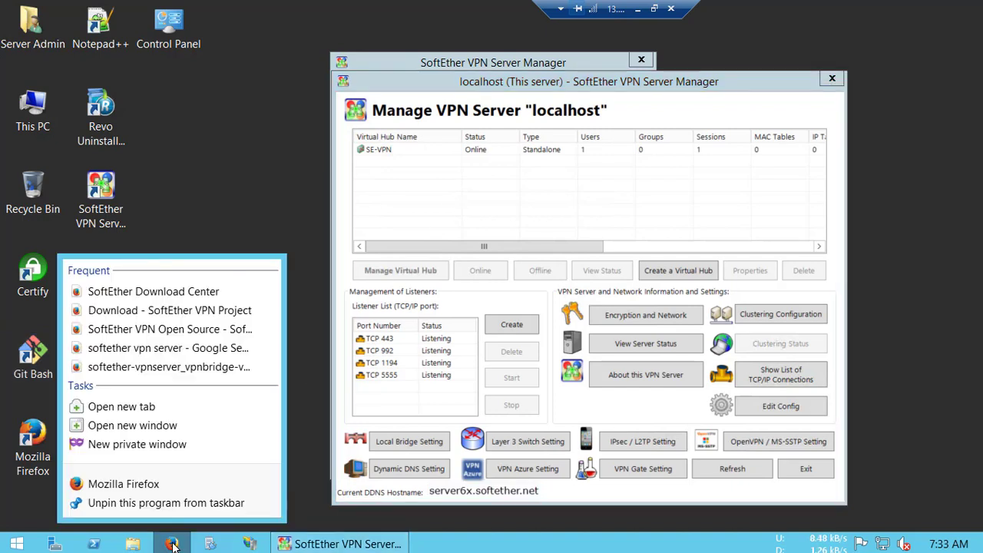
click(154, 444)
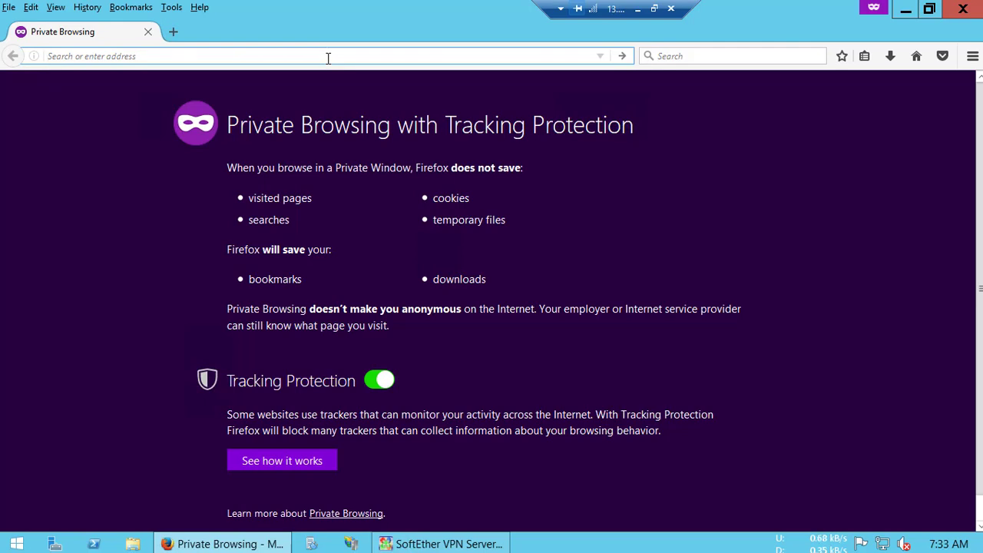
- Search for yougetsignal and open its Open Port Check Tool
text(youget)
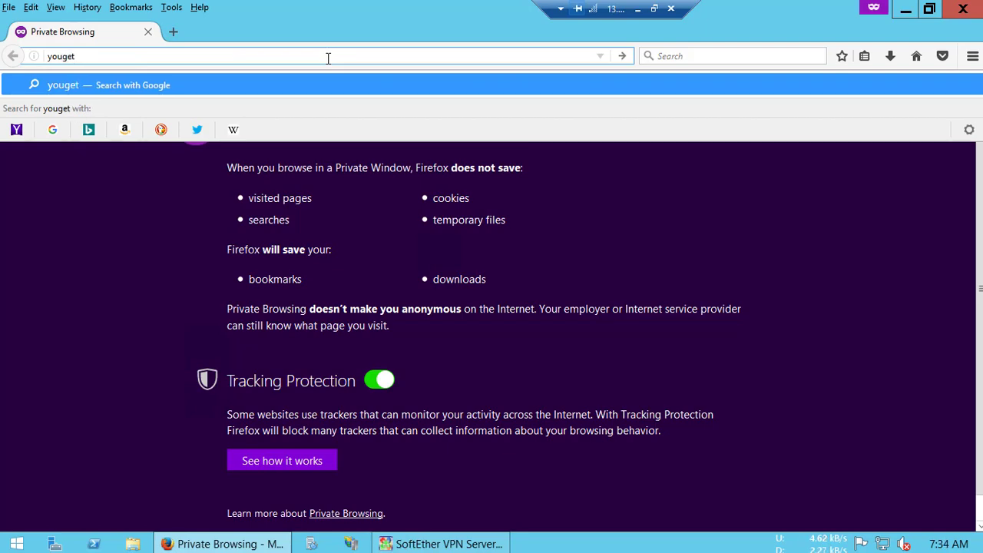
text(signal)
key(Return)
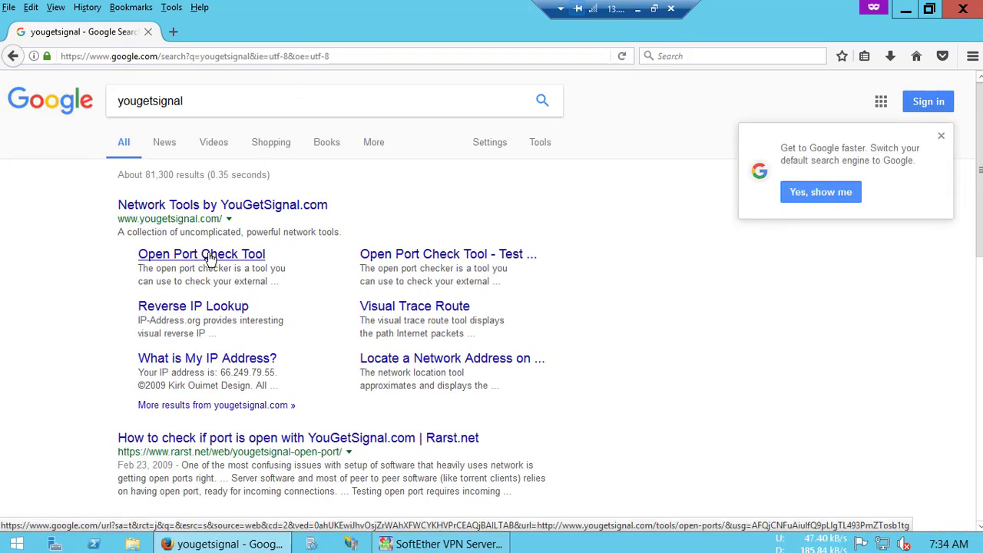
click(207, 254)
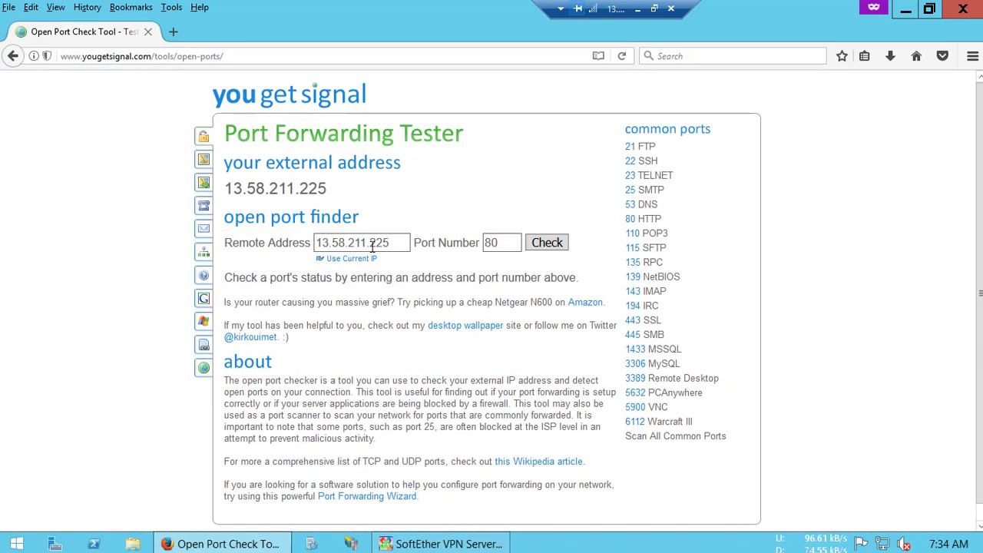
- Test ports 443, 992, 1194 and 5555 on 13.58.211.225, then close Firefox
double_click(506, 245)
text(443)
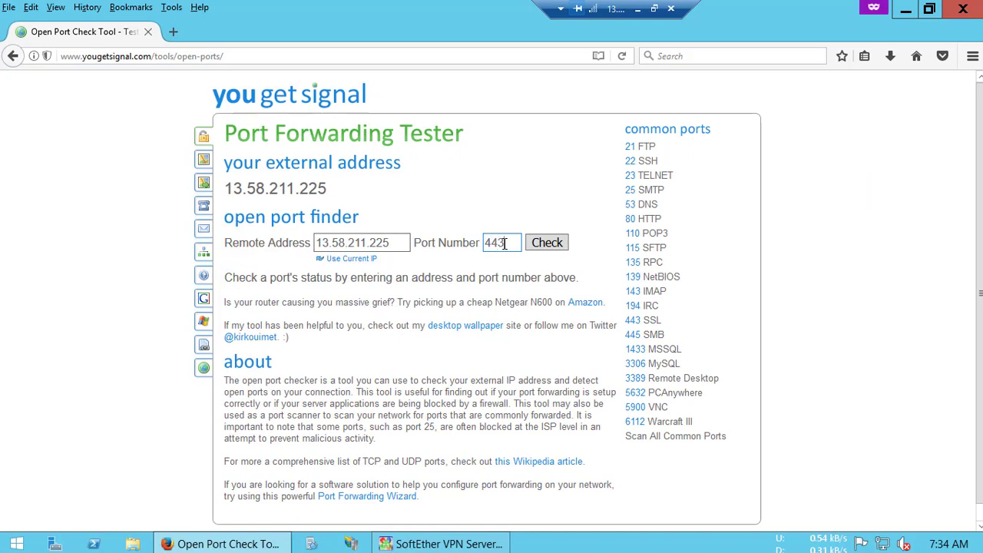
key(Return)
double_click(505, 243)
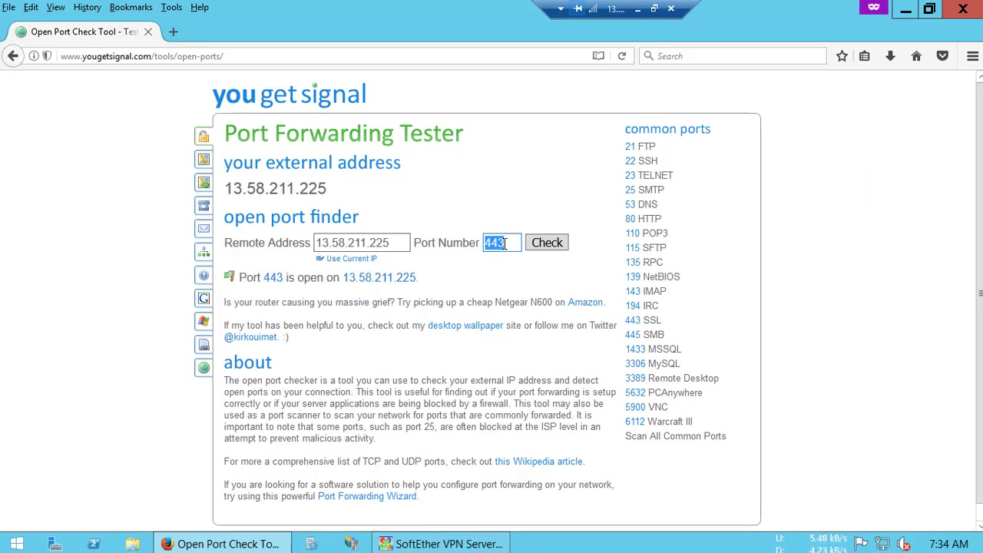
text(992)
key(Return)
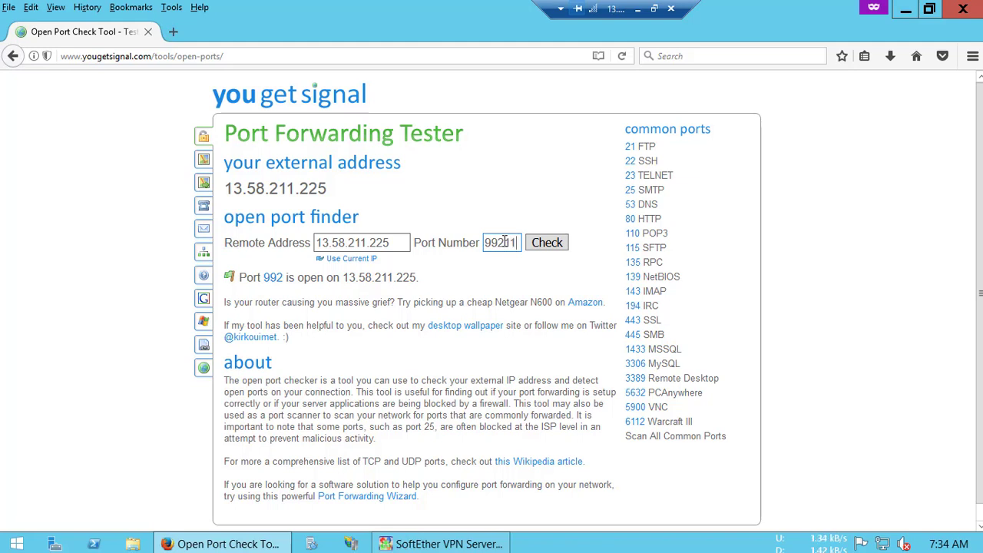
double_click(505, 243)
text(1194)
key(Return)
double_click(504, 242)
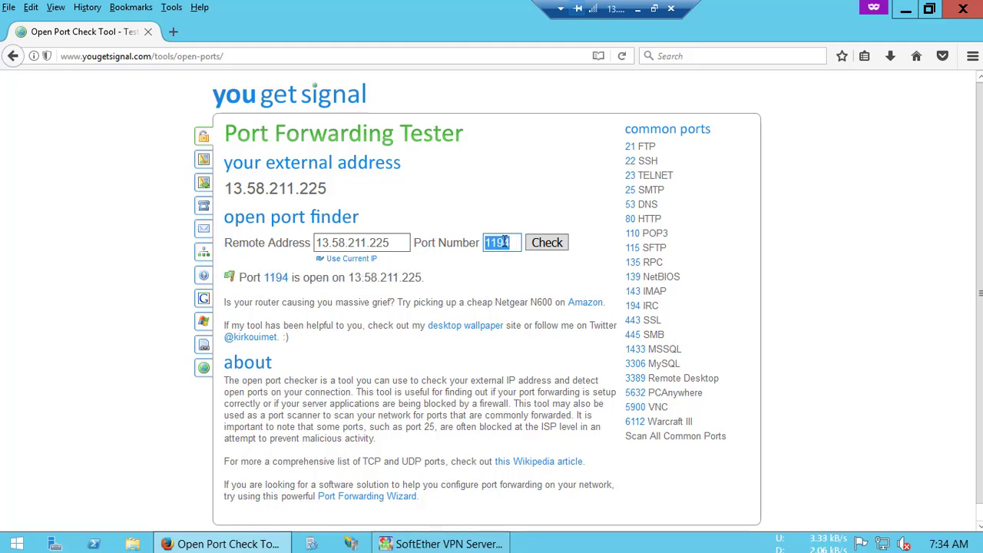
text(5555)
key(Return)
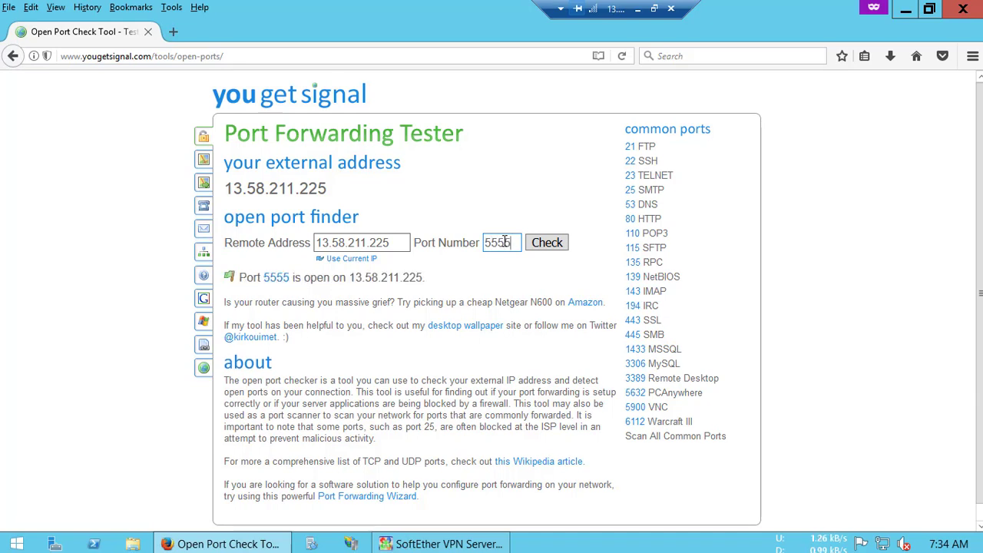
click(963, 7)
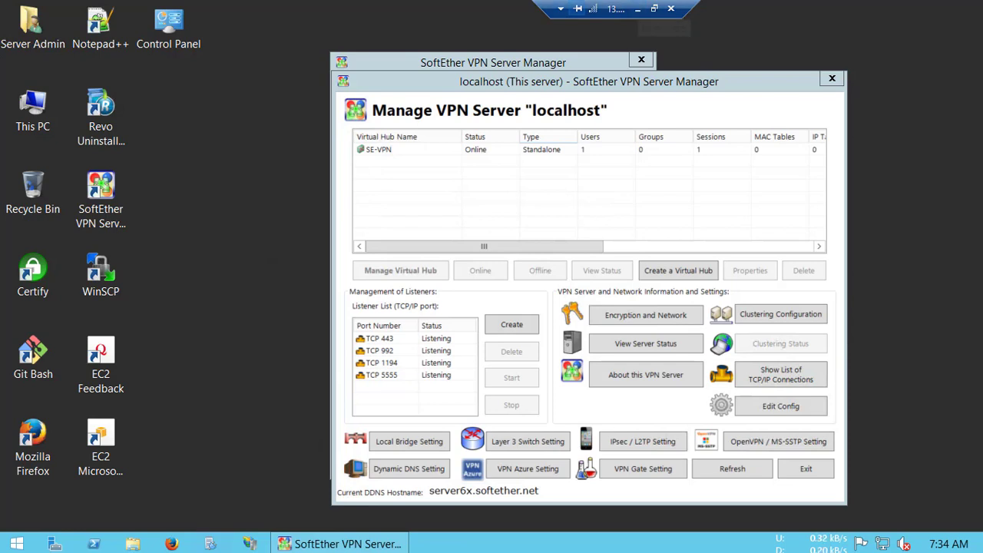
- Switch to the local VPN Client Manager and select the VPN Client Adapter - VPN adapter
click(638, 9)
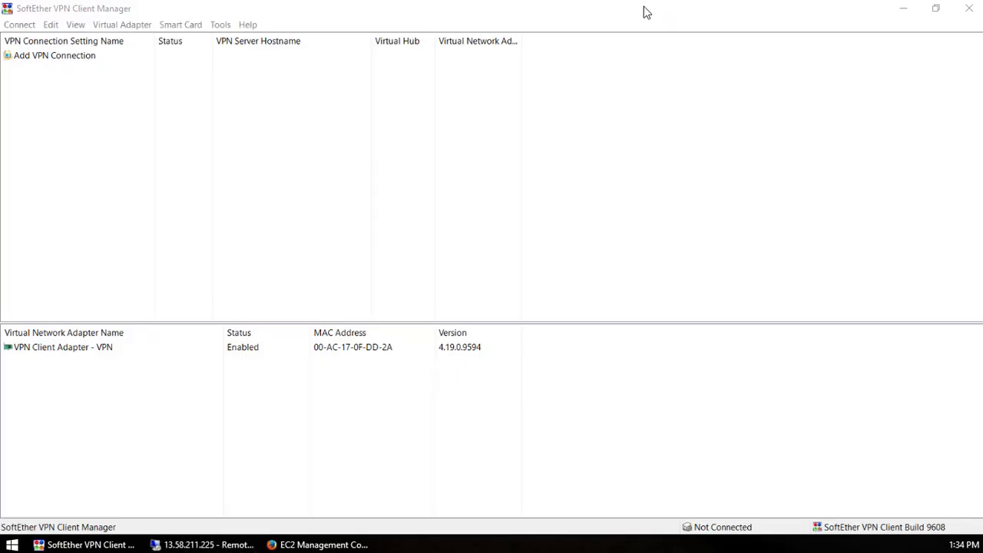
click(480, 171)
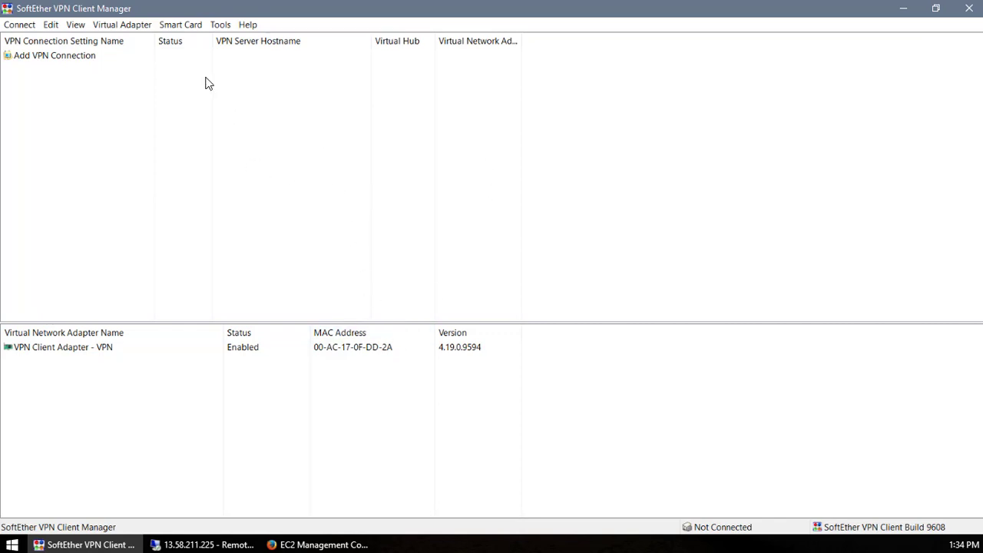
click(121, 26)
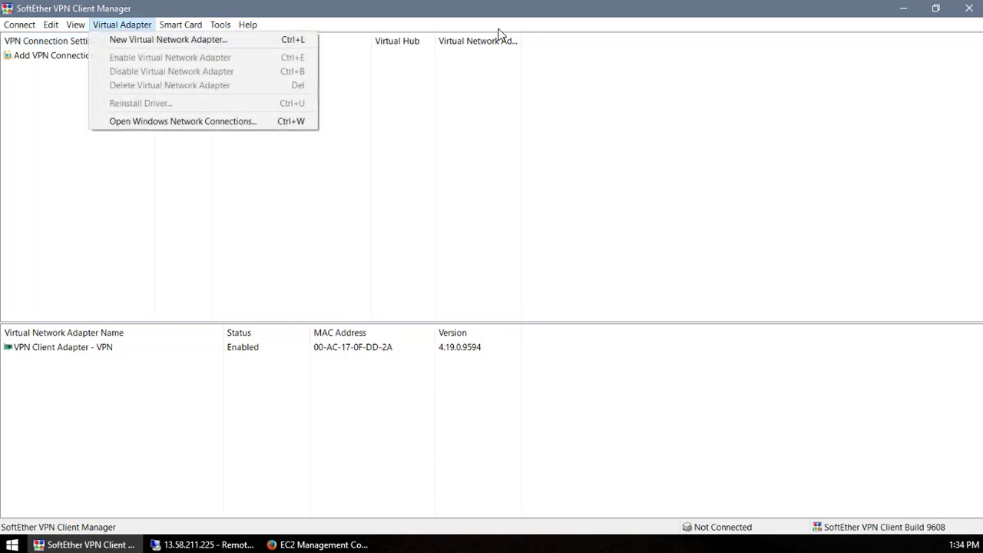
click(59, 350)
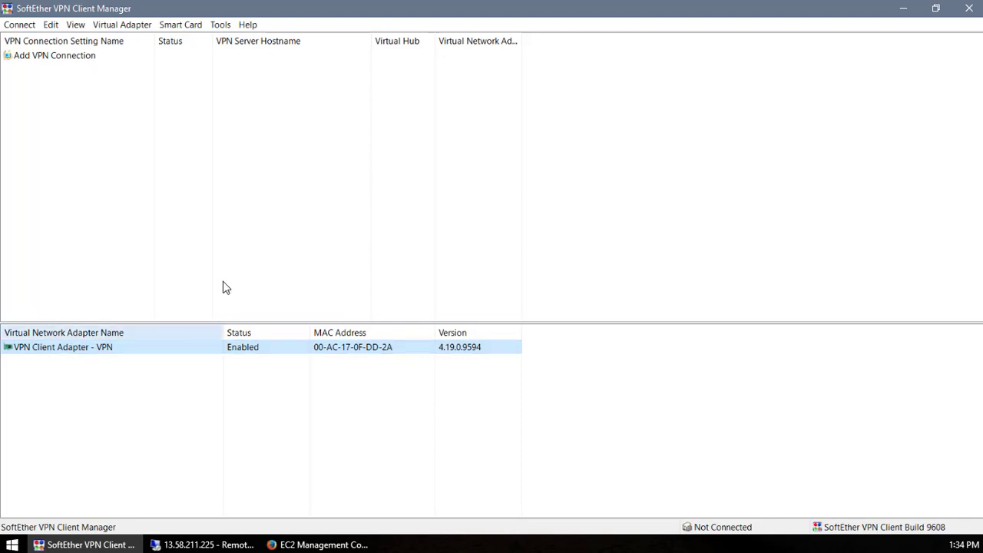
- Double-click the Add VPN Connection entry in the connection list
click(287, 205)
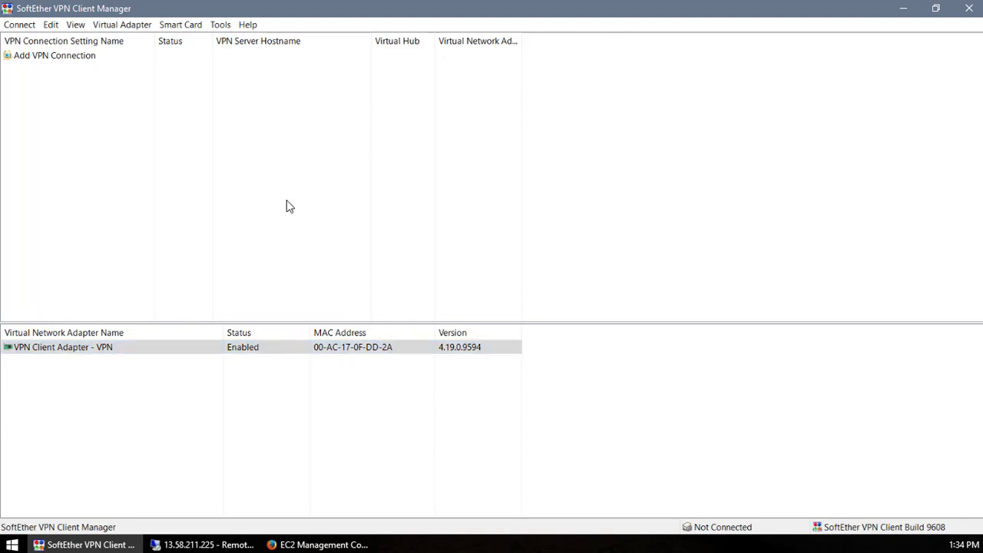
click(53, 59)
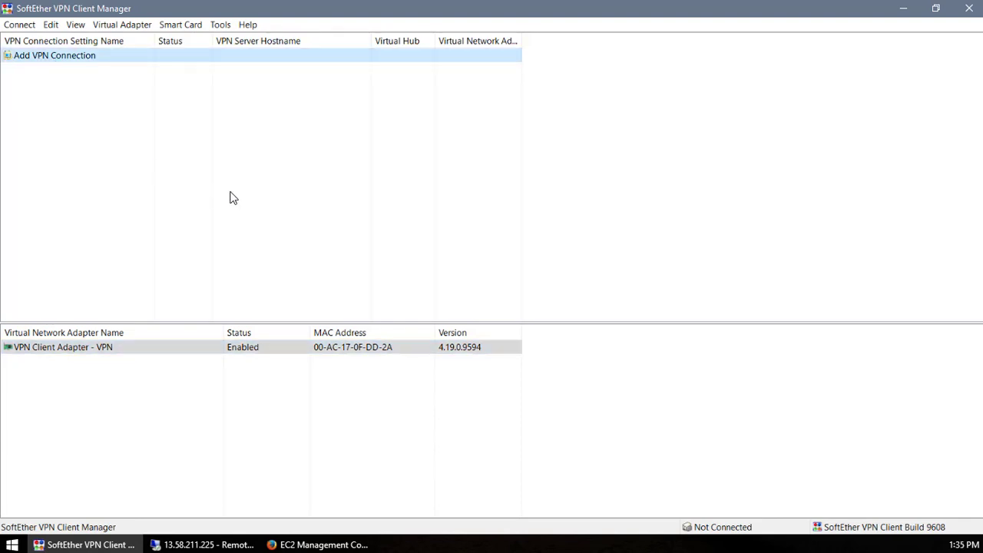
double_click(66, 65)
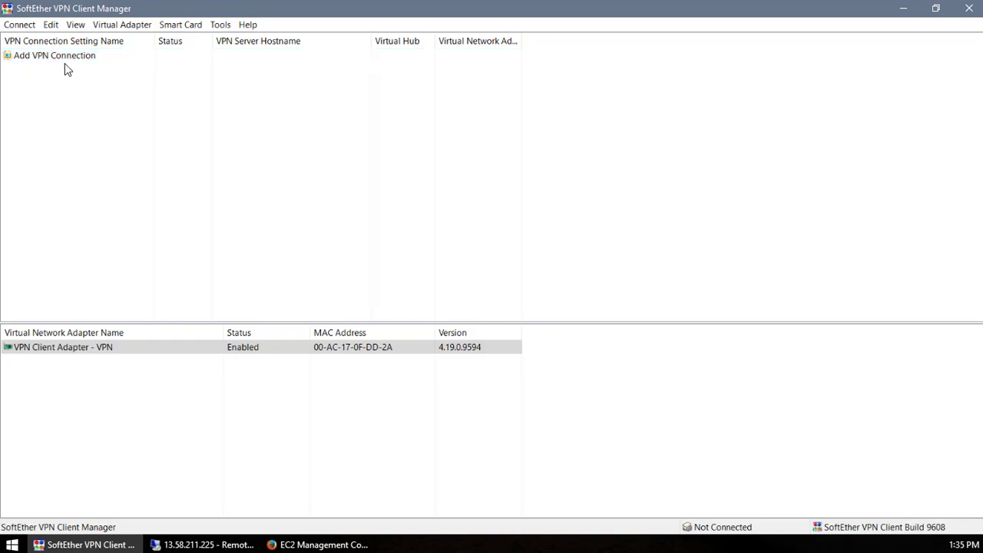
- Name the setting 'My Server' and paste server6x.softether.net as the host name
drag(185, 43, 327, 43)
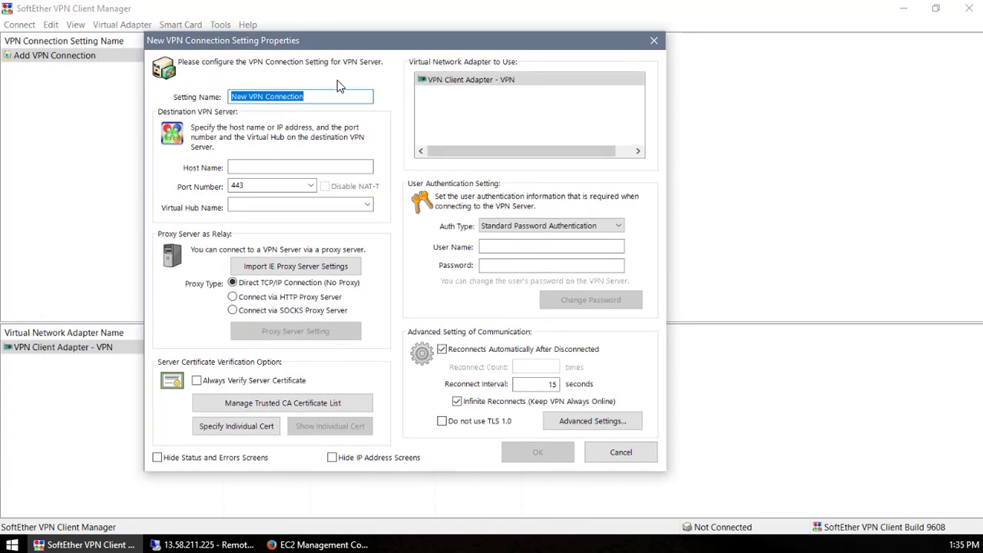
text(My Server)
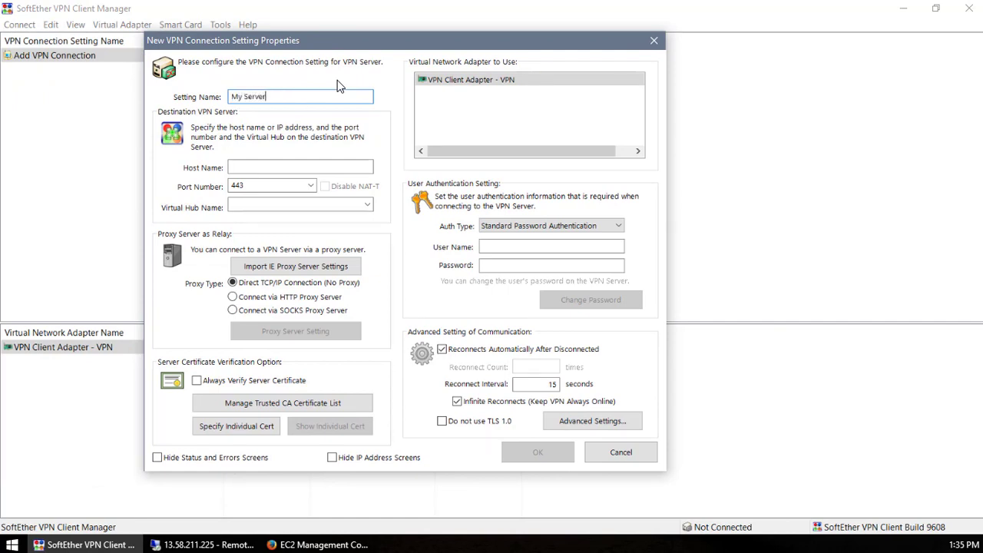
key(Tab)
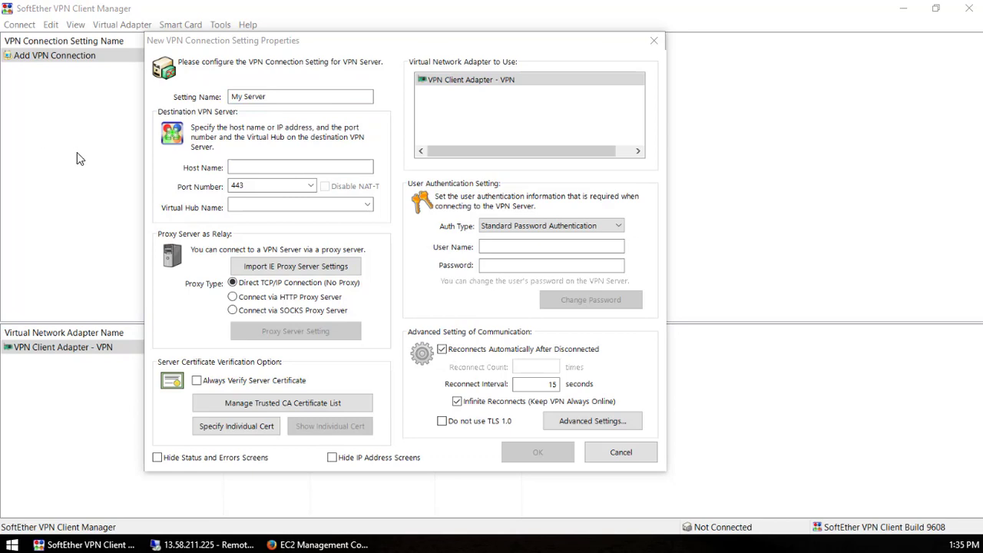
click(675, 204)
text(server6x.softether.net)
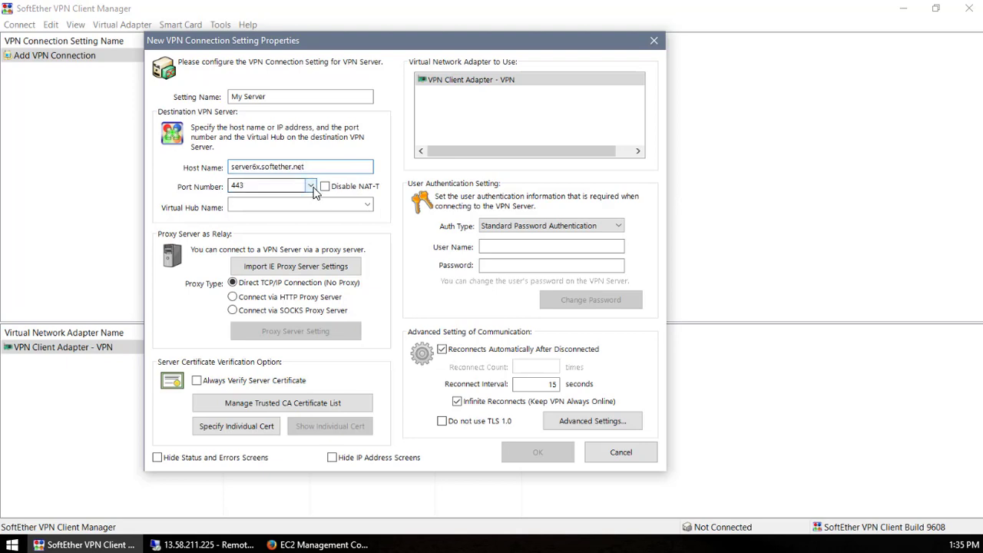
- Choose port 443 and hub SE-VPN, enter the user name and password, and save
click(311, 187)
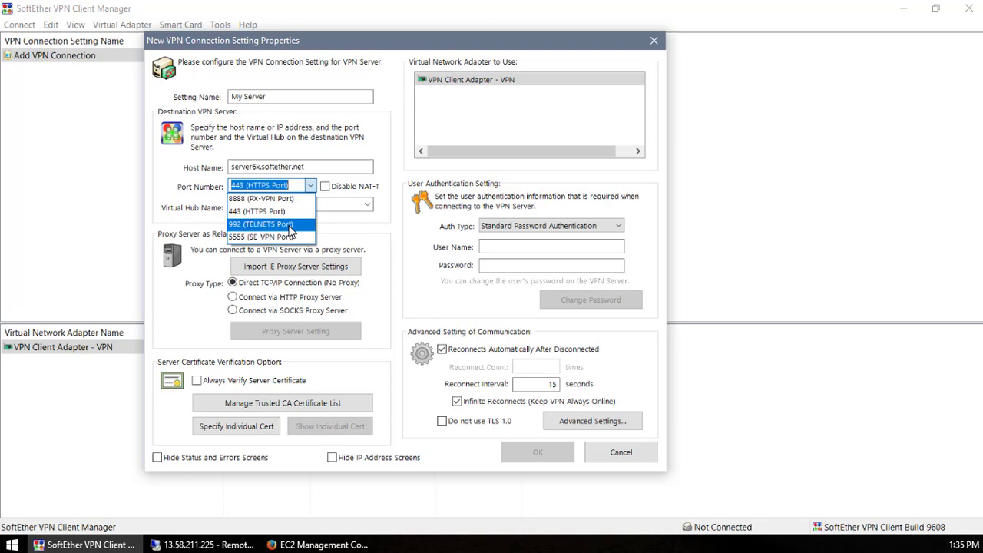
click(265, 212)
key(Tab)
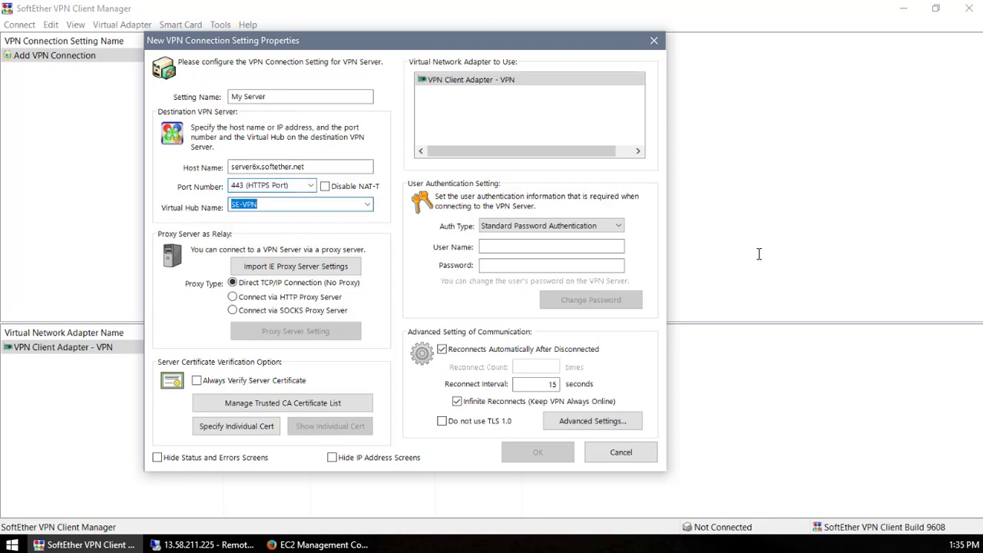
key(alt+Down)
key(Escape)
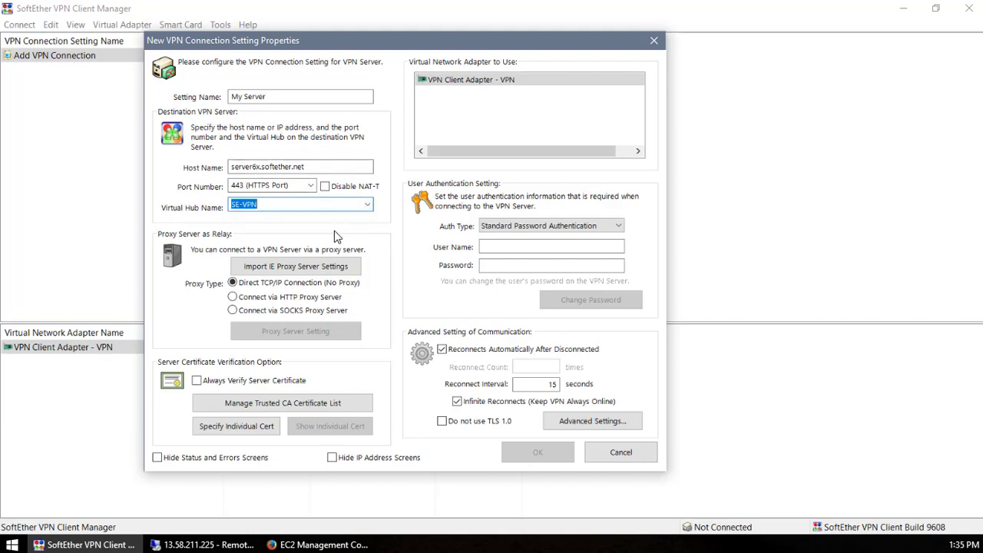
click(513, 245)
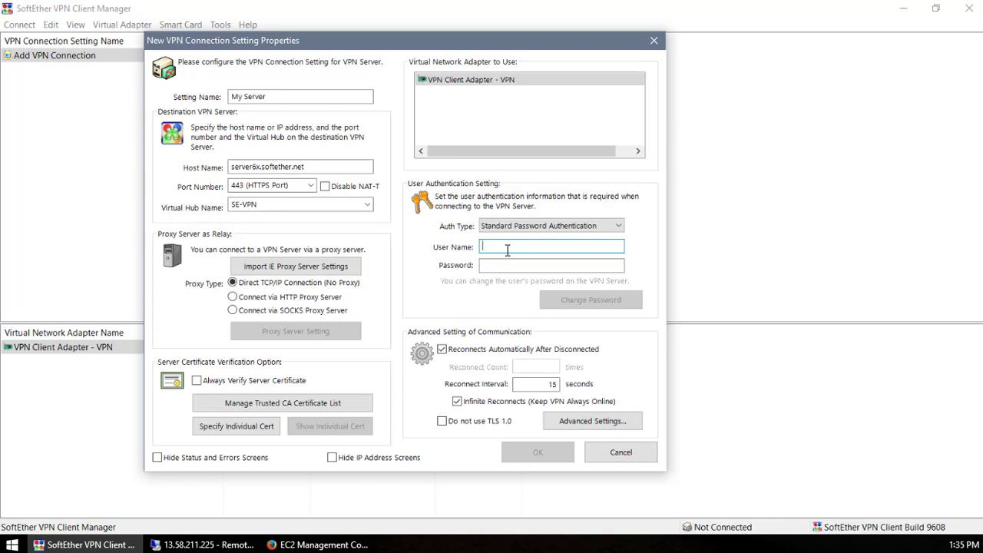
text(demo)
key(Tab)
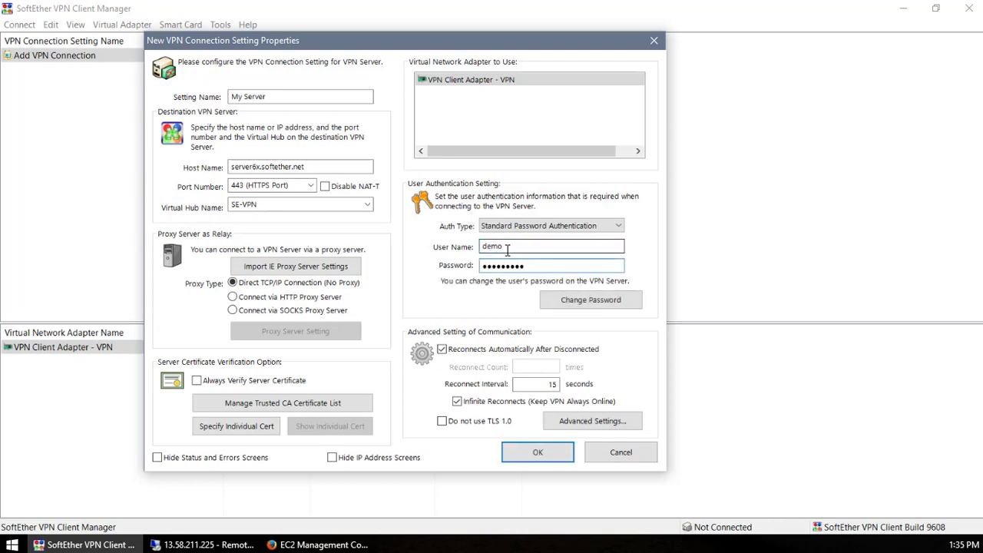
click(535, 453)
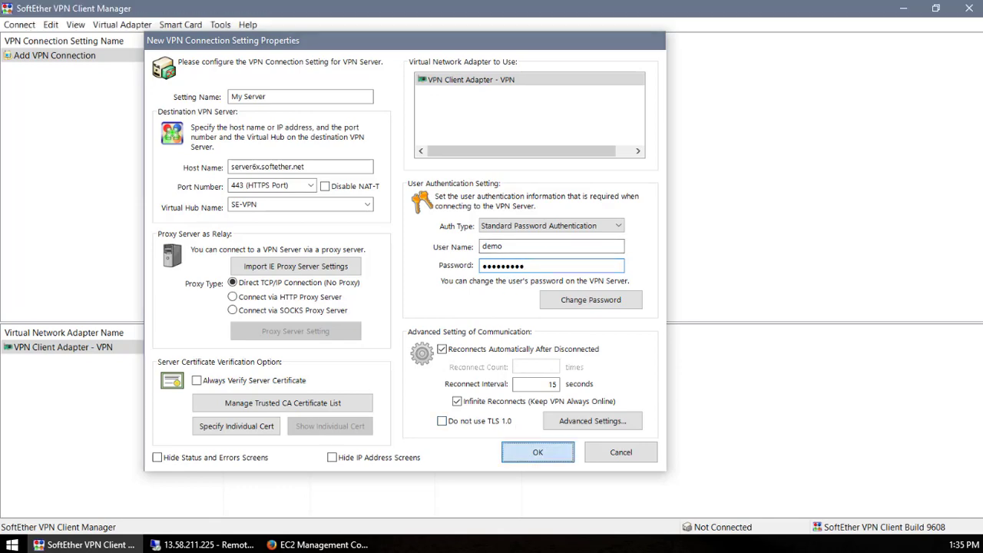
right_click(216, 70)
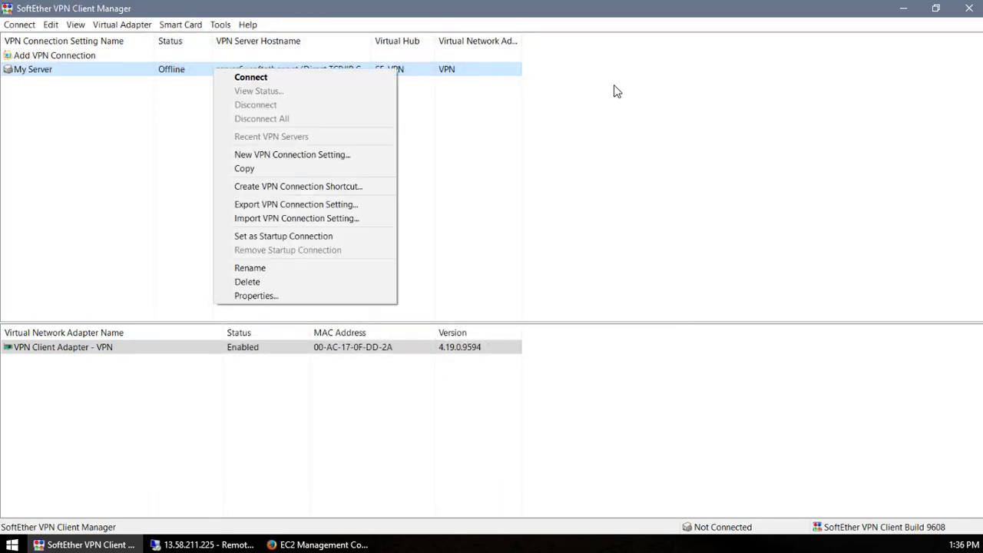
click(541, 140)
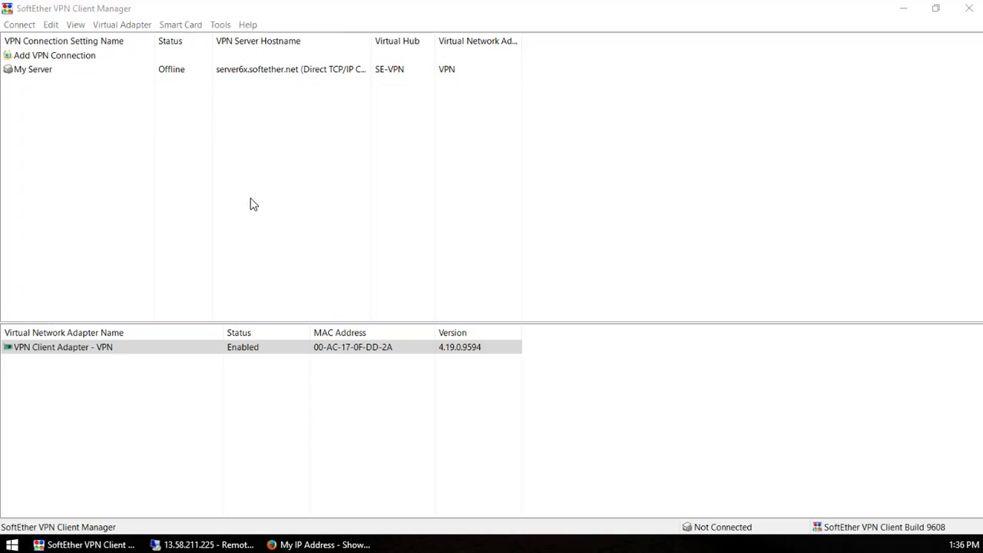
- Bring up myip.ms in Firefox and select the displayed public IPv4 address
click(311, 545)
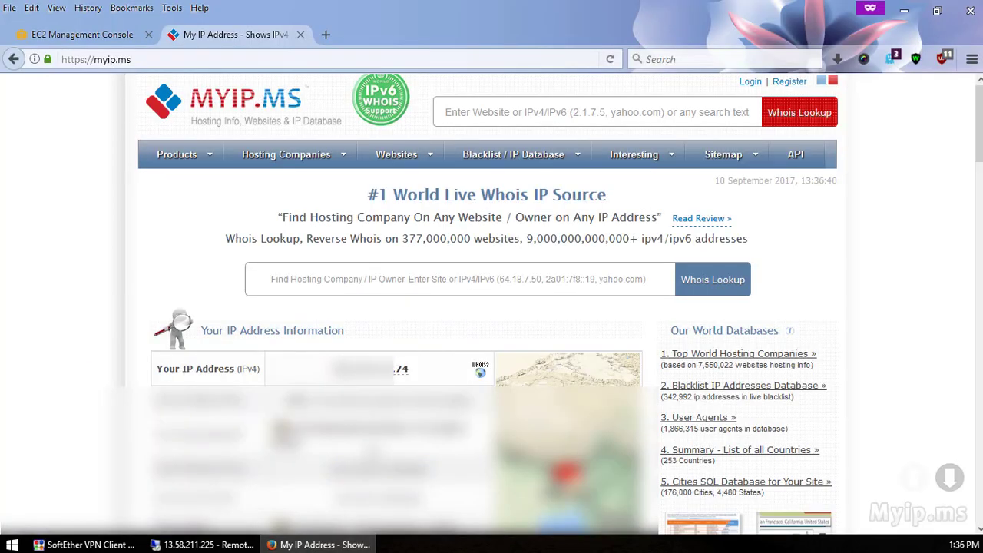
double_click(420, 377)
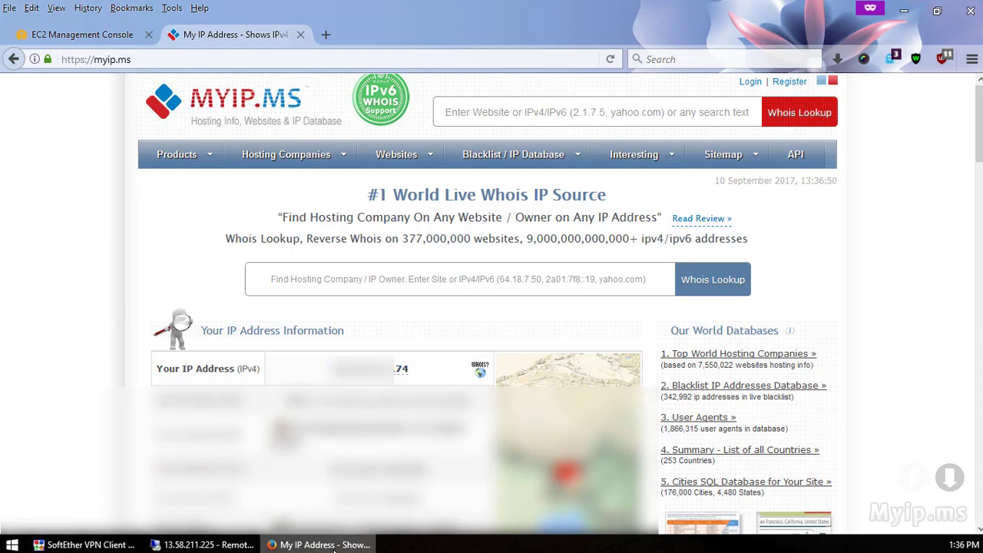
mouse_move(335, 547)
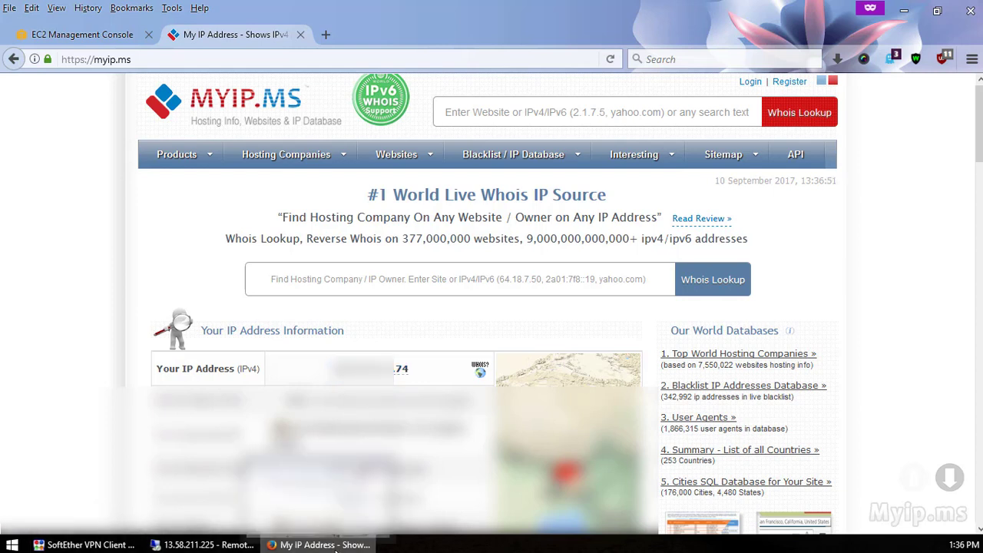
- Connect the My Server VPN connection to server6x.softether.net from VPN Client Manager
click(89, 545)
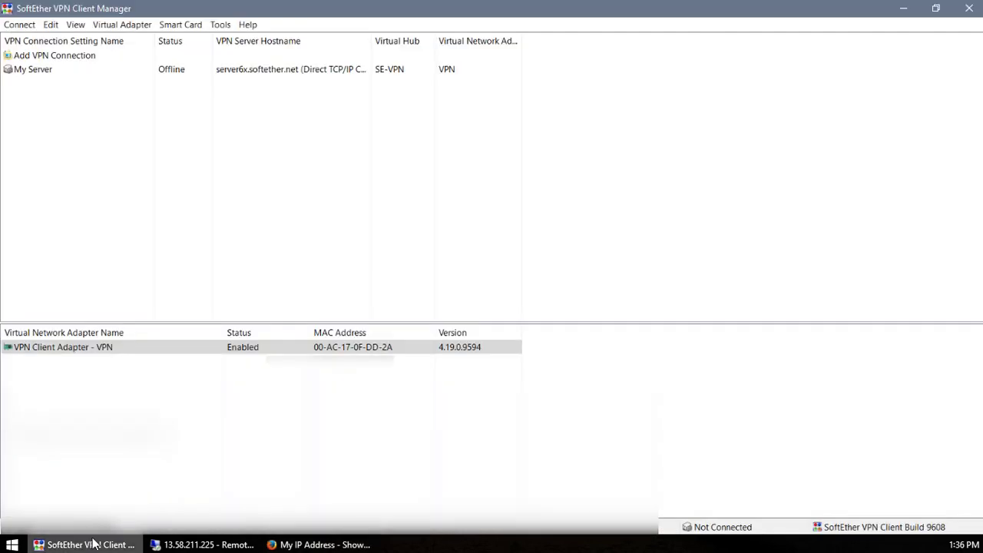
click(292, 71)
right_click(94, 74)
click(118, 80)
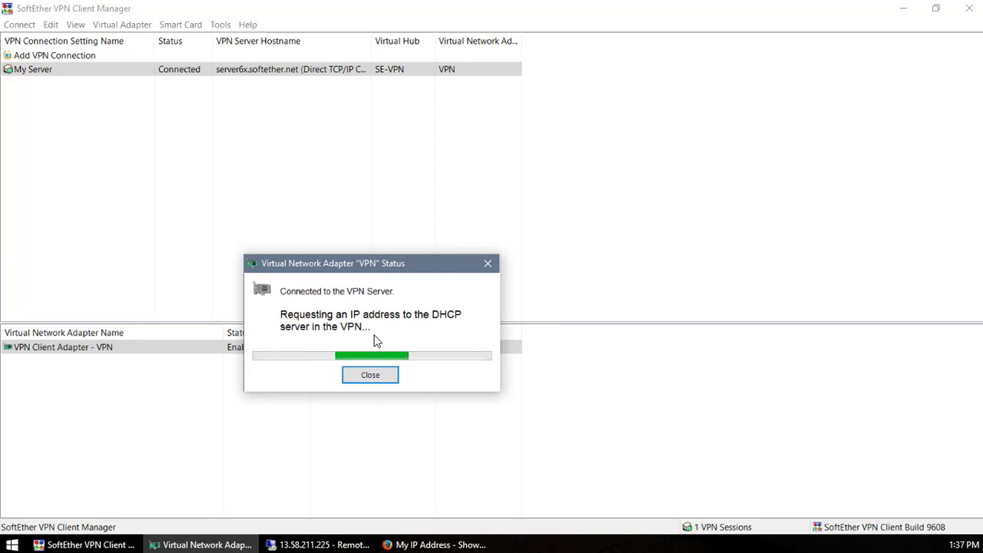
click(182, 74)
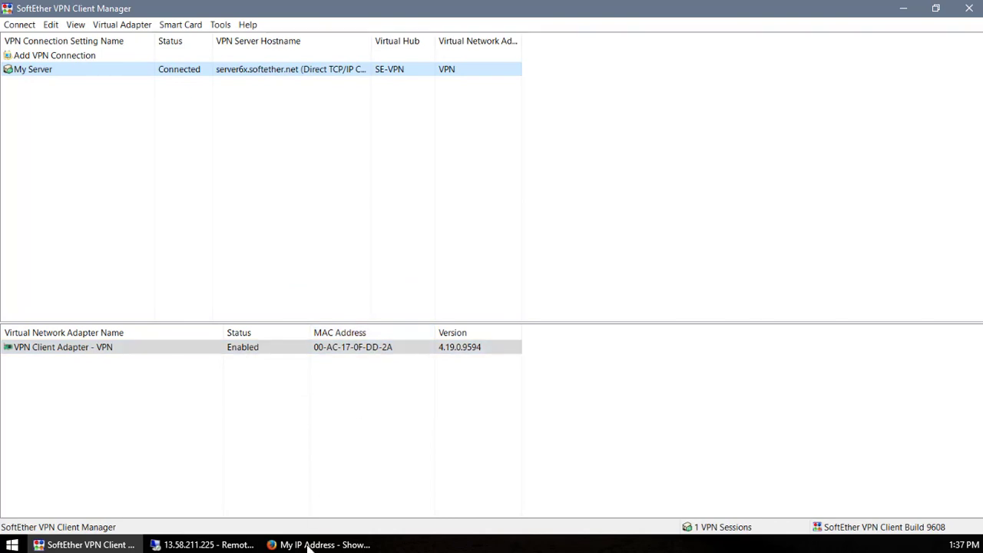
- Reload myip.ms in Firefox to recheck the public IP with the VPN connected
click(322, 545)
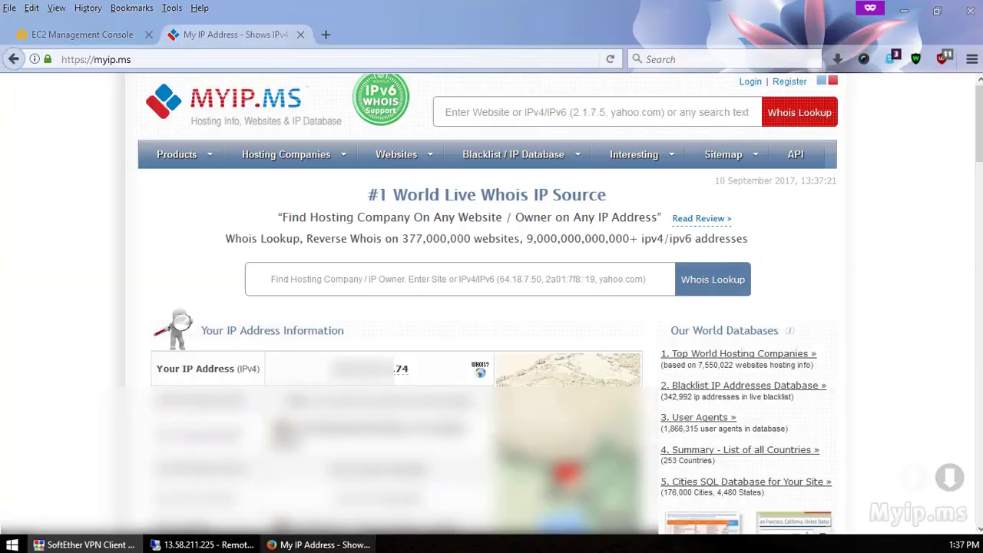
click(612, 63)
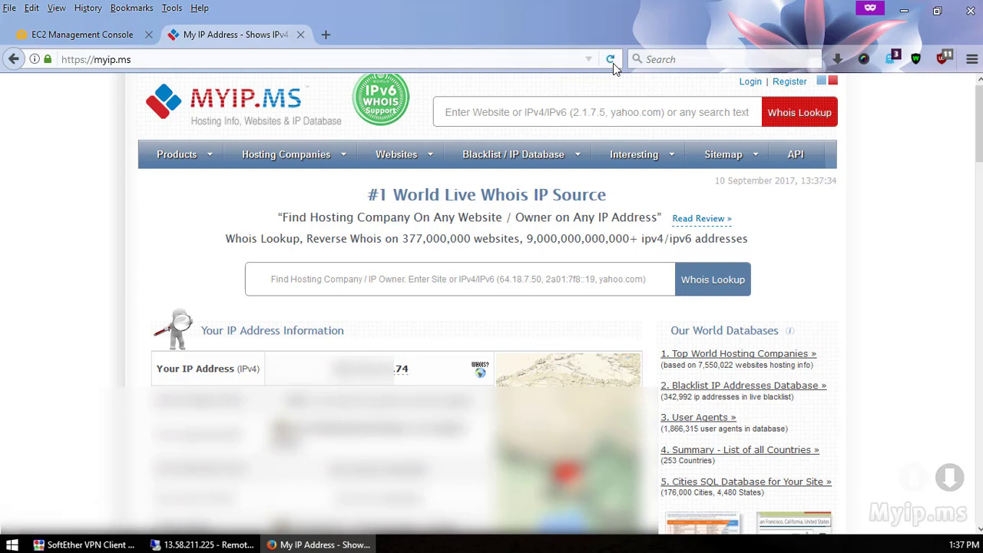
- Open management of the SE-VPN virtual hub on the remote server, then minimize the remote session
click(204, 544)
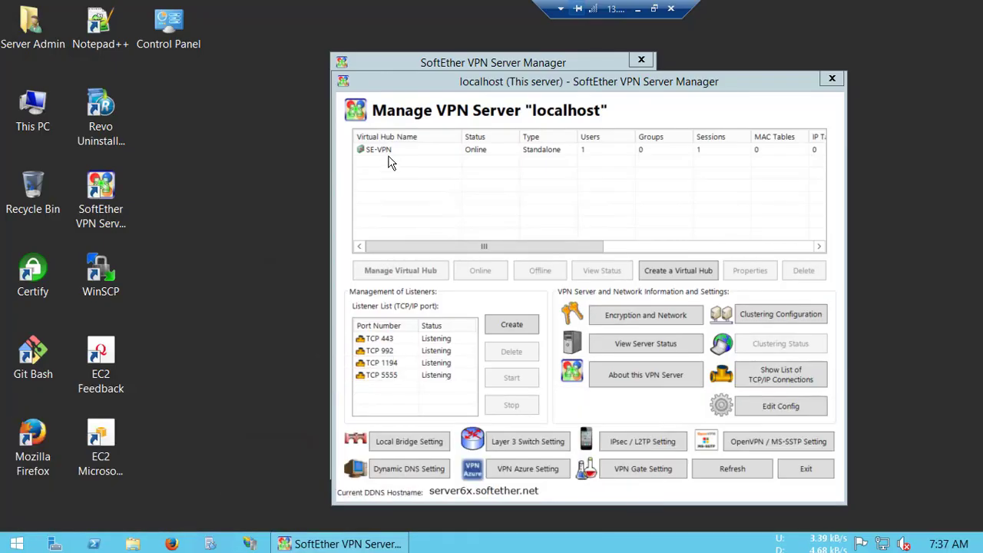
double_click(380, 150)
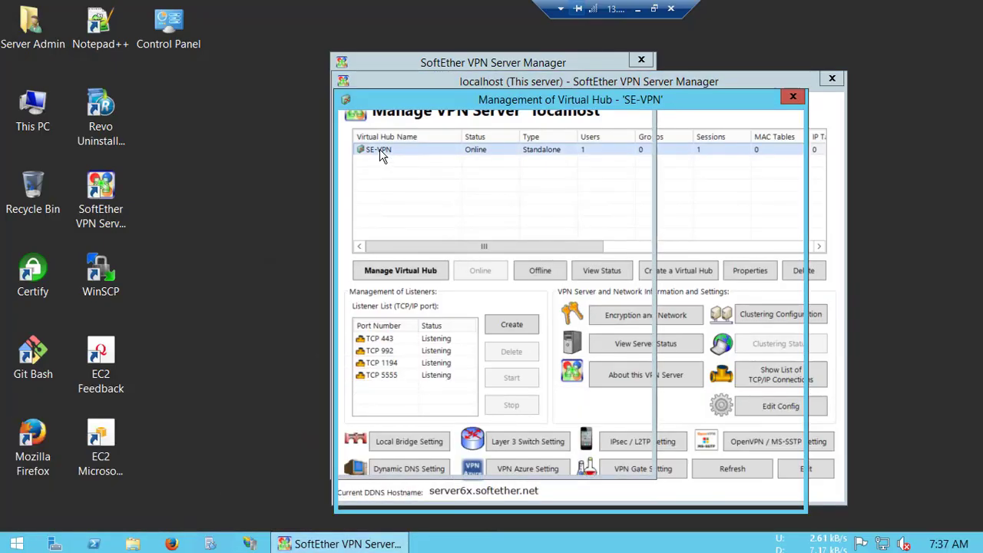
click(637, 9)
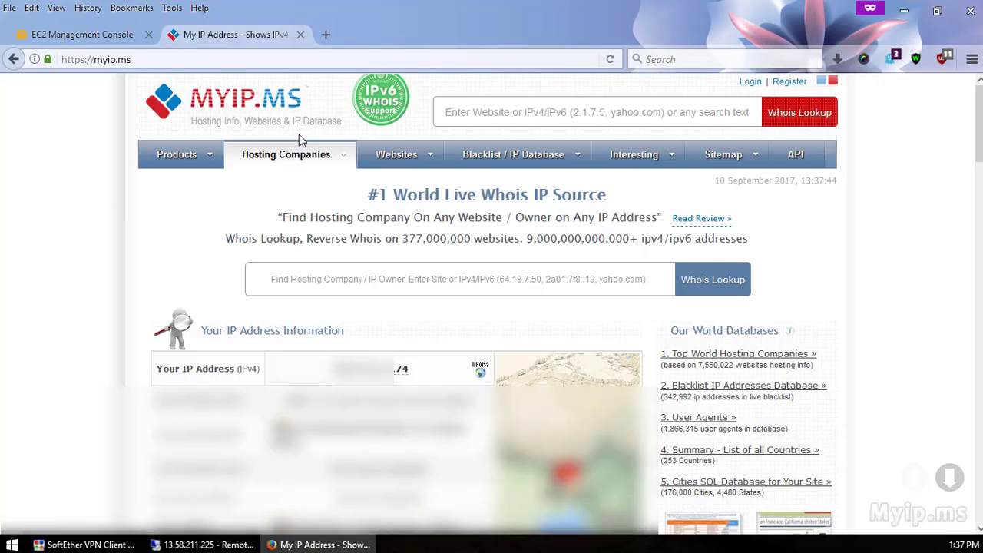
- Disconnect the My Server VPN connection in VPN Client Manager
click(119, 545)
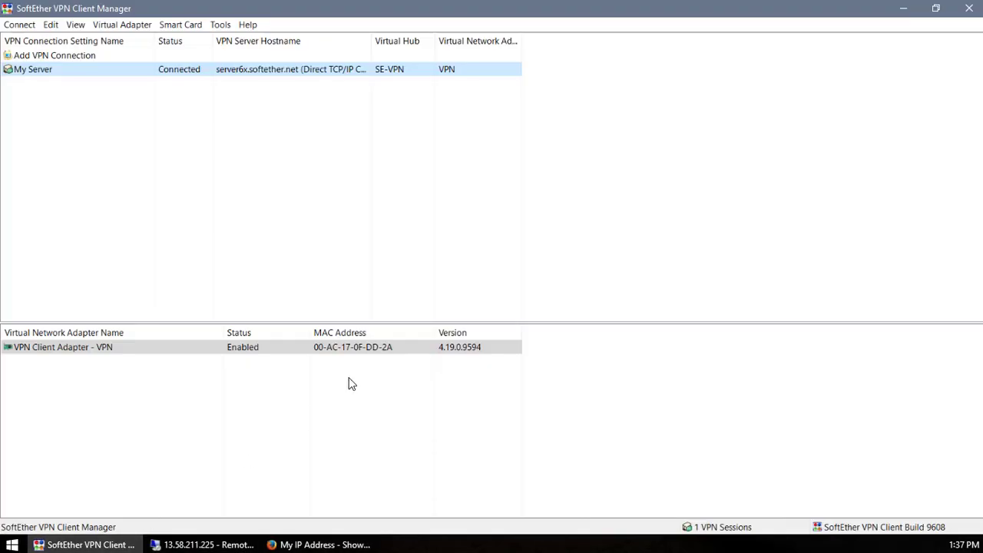
right_click(214, 70)
click(251, 106)
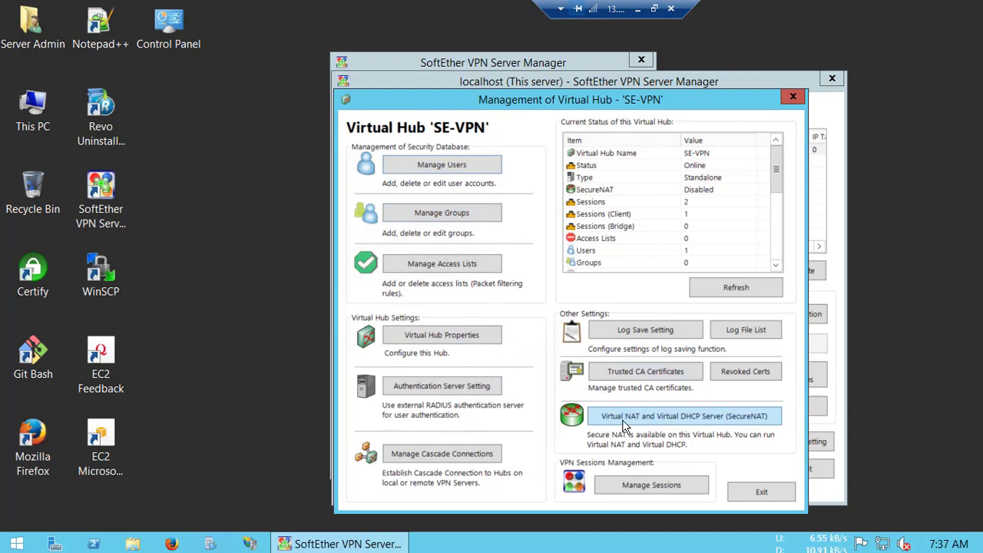
- Enable SecureNAT on hub SE-VPN and bring up its SecureNAT Configuration window
click(679, 421)
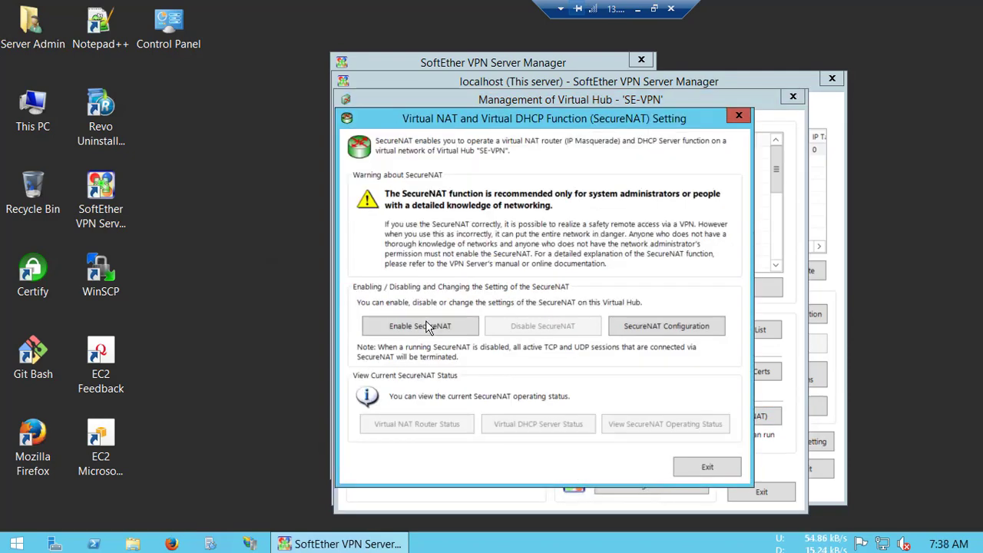
click(422, 328)
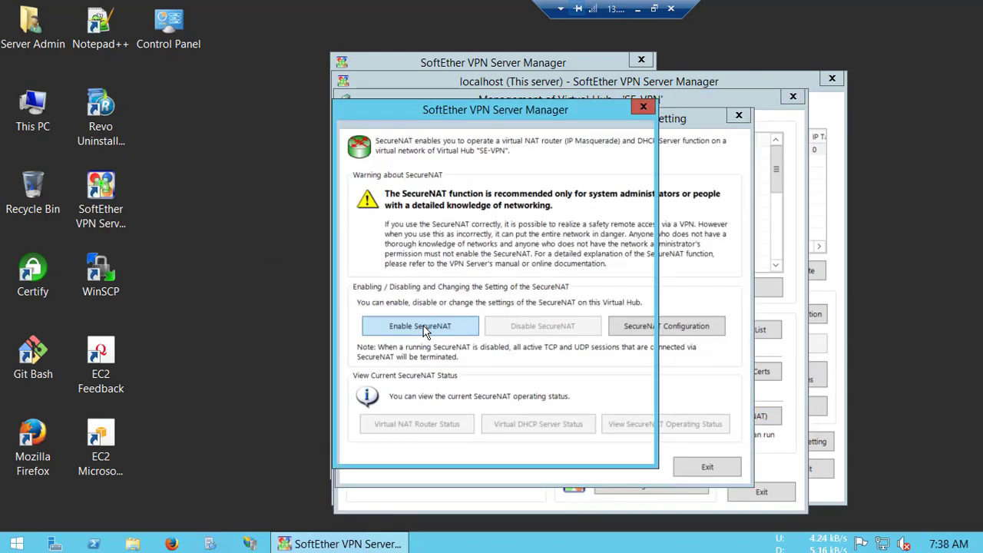
click(557, 447)
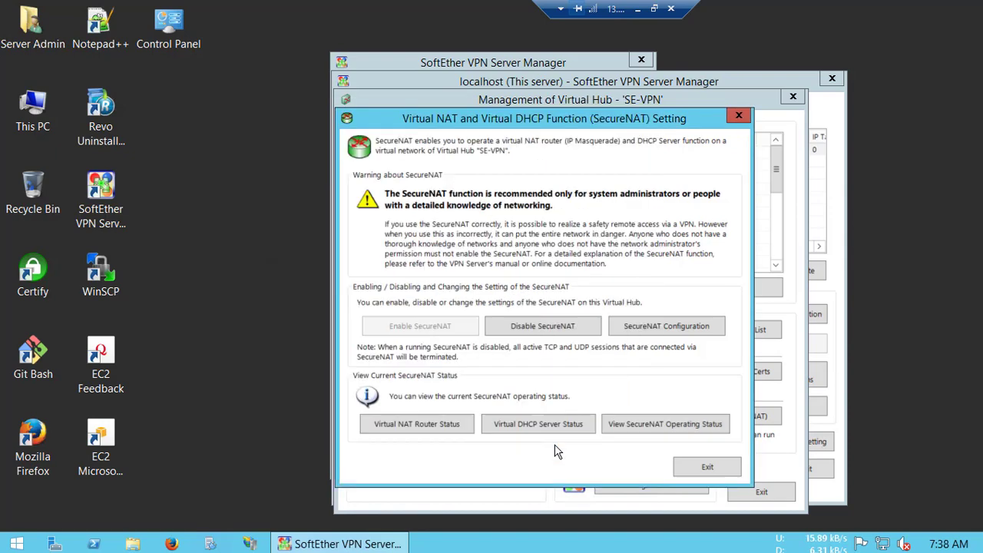
click(701, 331)
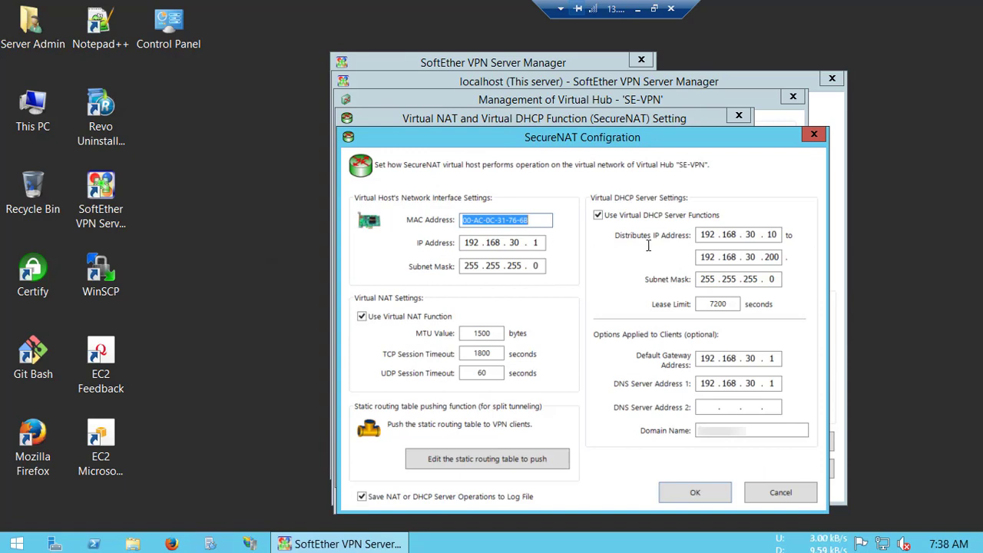
- Change both the host and DHCP subnet masks to 255.255.255.224
click(514, 241)
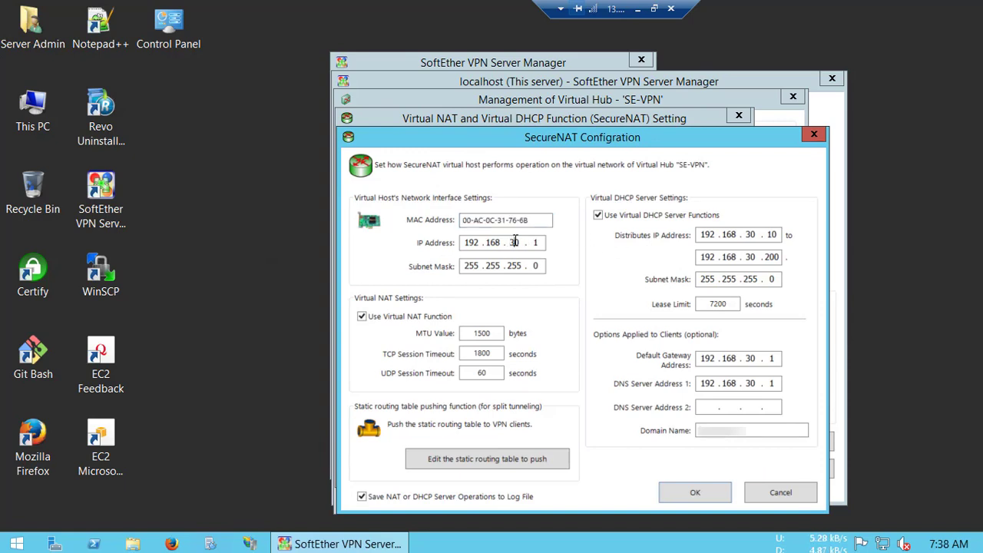
double_click(515, 241)
click(537, 265)
text(224)
double_click(752, 283)
click(773, 280)
text(224)
- Set the DHCP distribution range to start at 192.168.30.100 and end at .110
double_click(776, 234)
text(100)
double_click(773, 257)
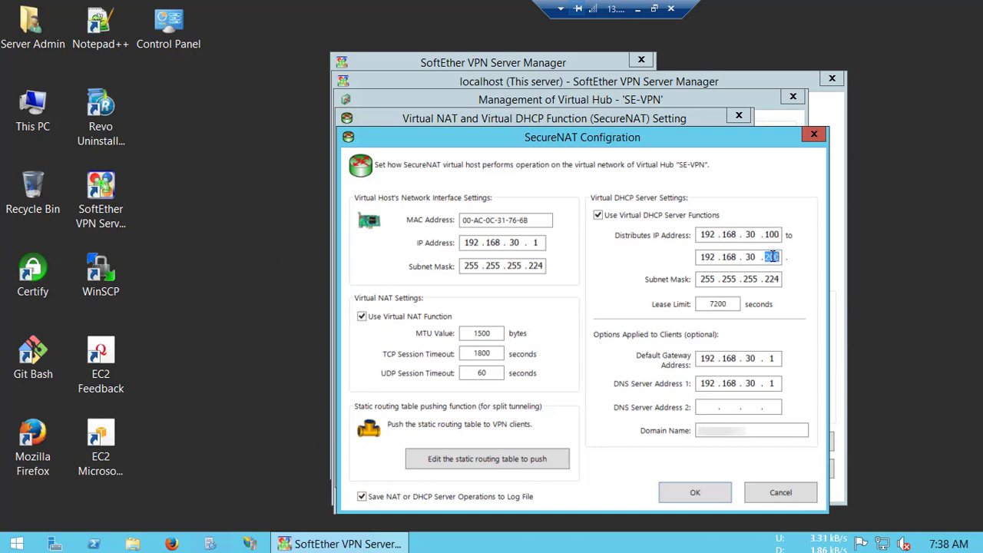
key(BackSpace)
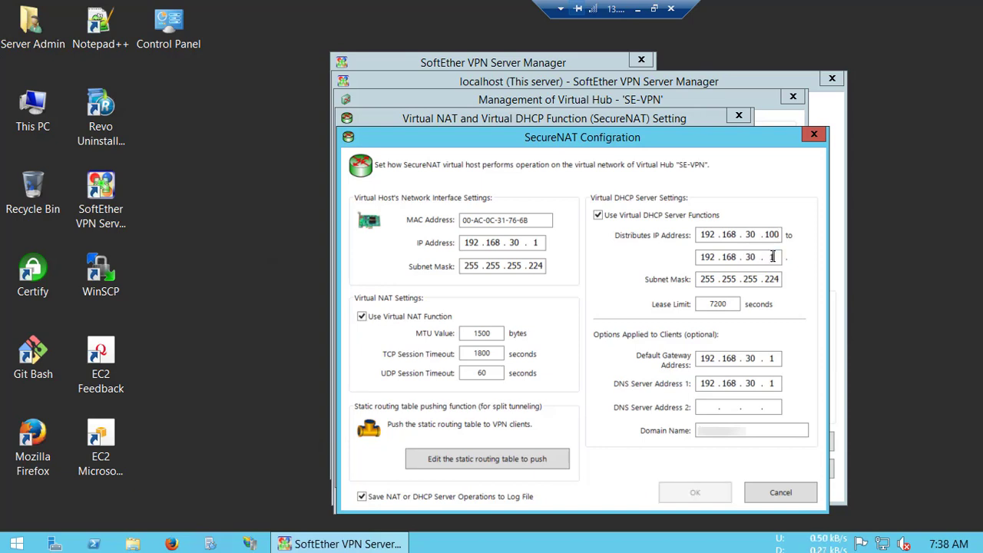
text(110)
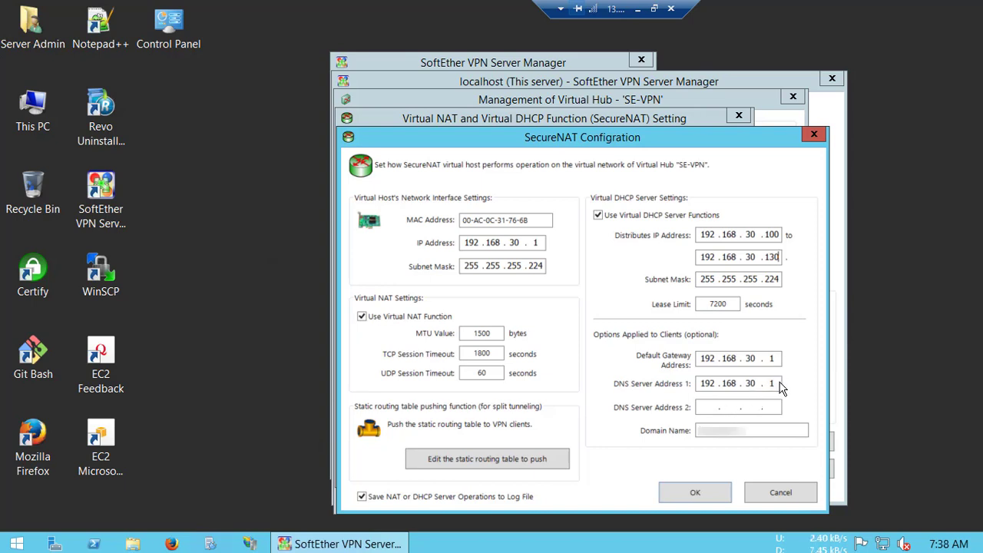
- Set DNS Server Address 1 to 8.8.8.8 and Address 2 to 8.8.4.4
click(778, 384)
key(BackSpace)
key(BackSpace)
key(BackSpace)
key(BackSpace)
key(BackSpace)
key(BackSpace)
key(BackSpace)
key(BackSpace)
key(BackSpace)
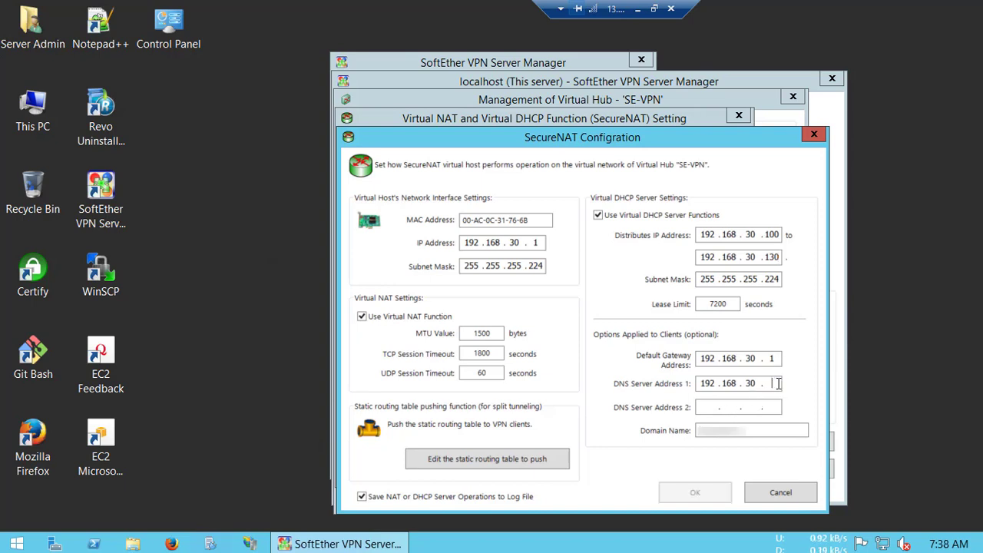
text(8.8.8.8)
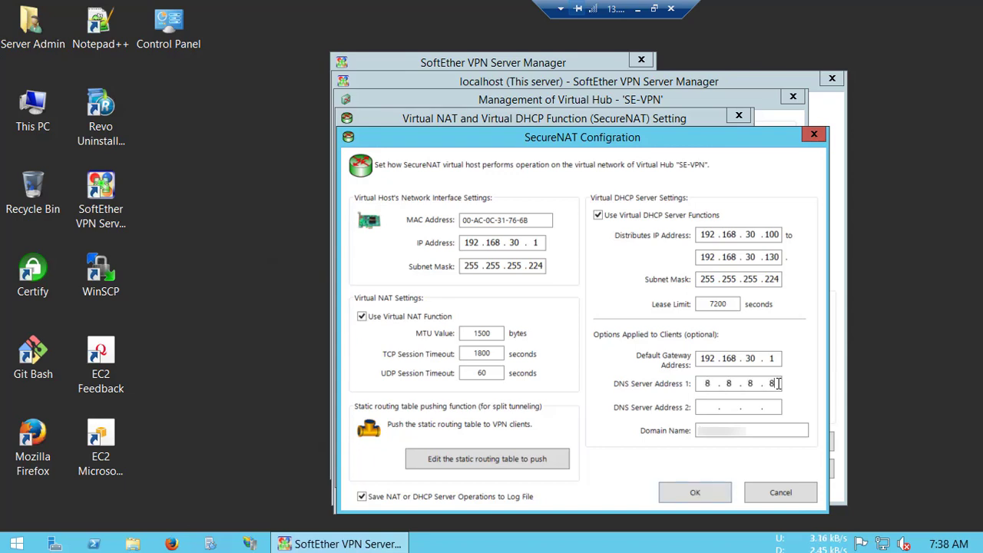
key(Tab)
text(8 . 8 )
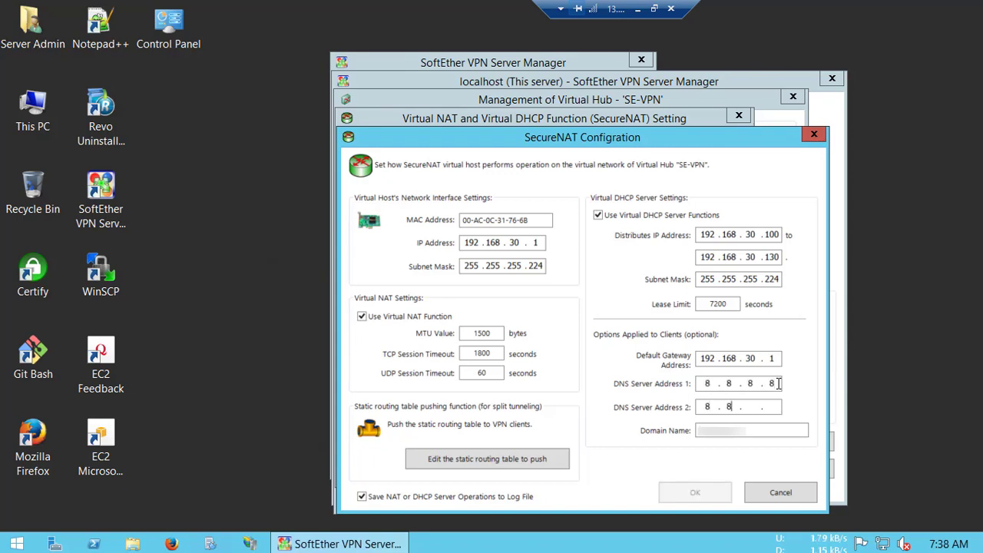
text(. 4 . 4)
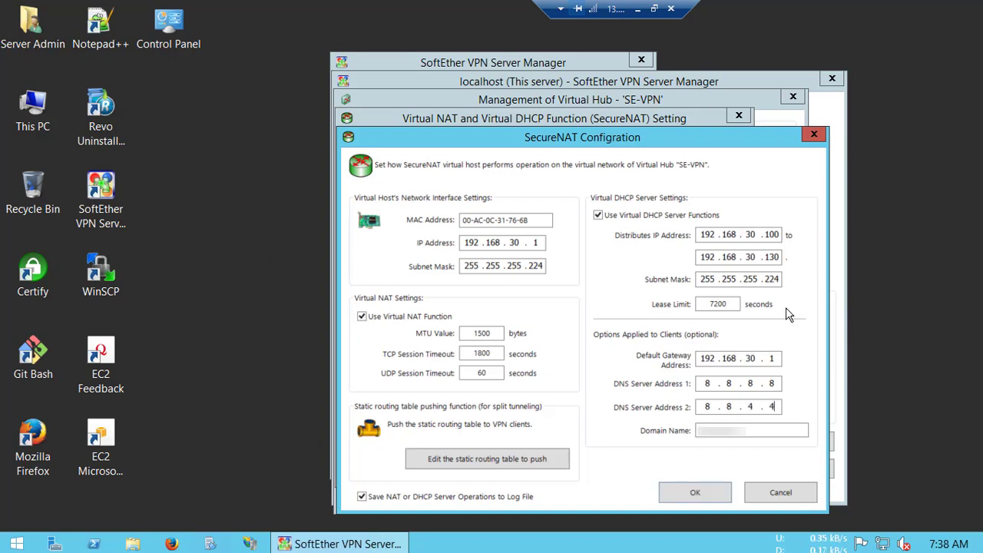
- Clear the domain name, set the lease limit to 3600 seconds, and save the configuration
double_click(756, 435)
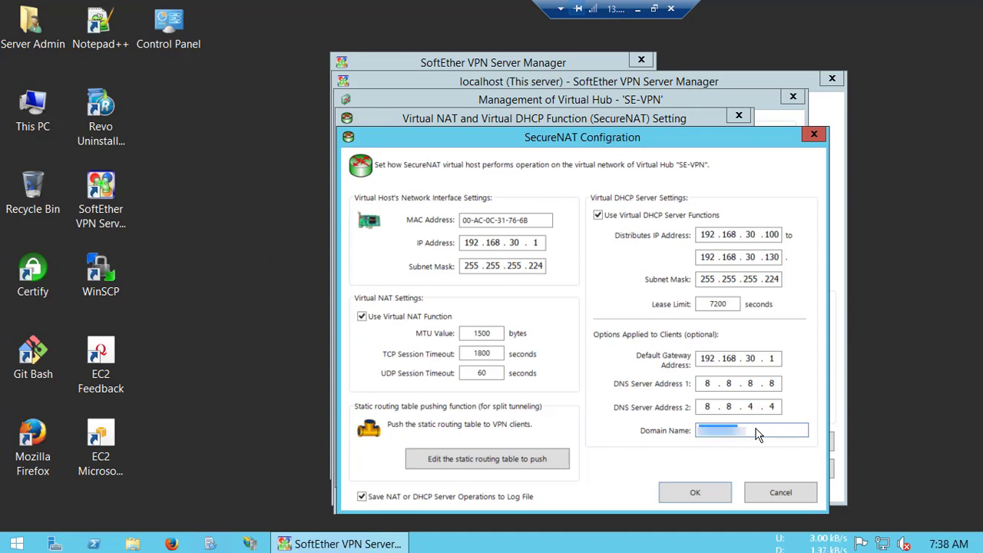
key(BackSpace)
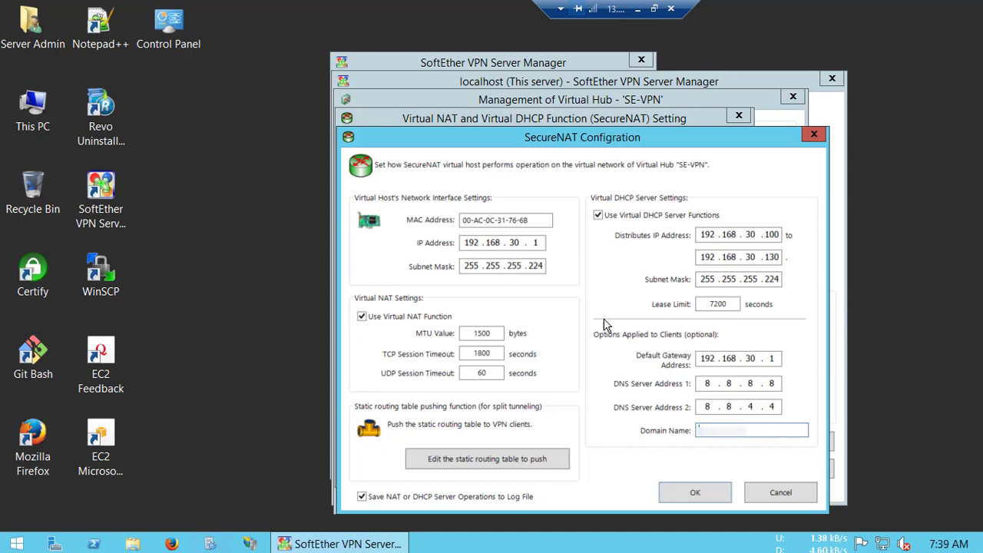
click(697, 494)
double_click(732, 305)
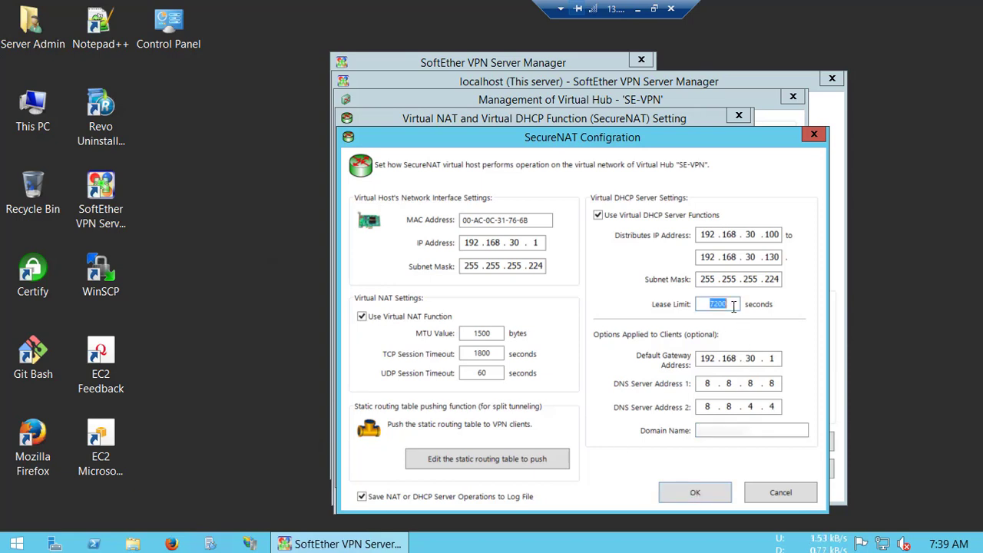
text(326)
key(BackSpace)
key(BackSpace)
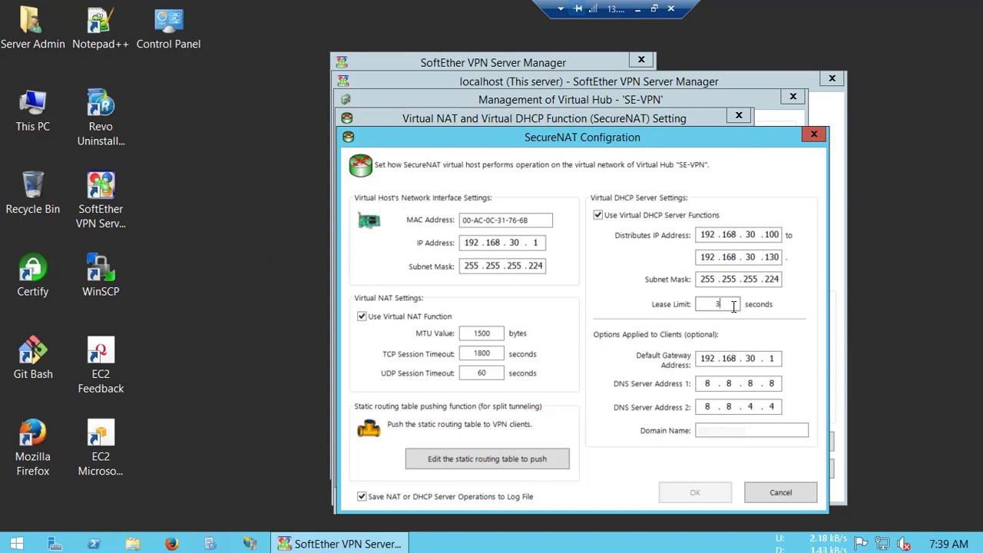
text(600)
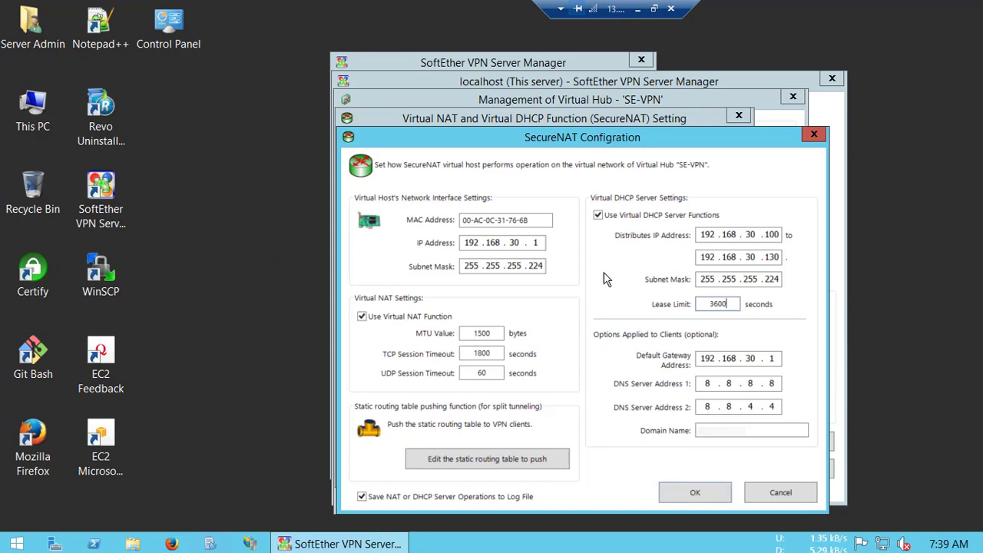
click(691, 490)
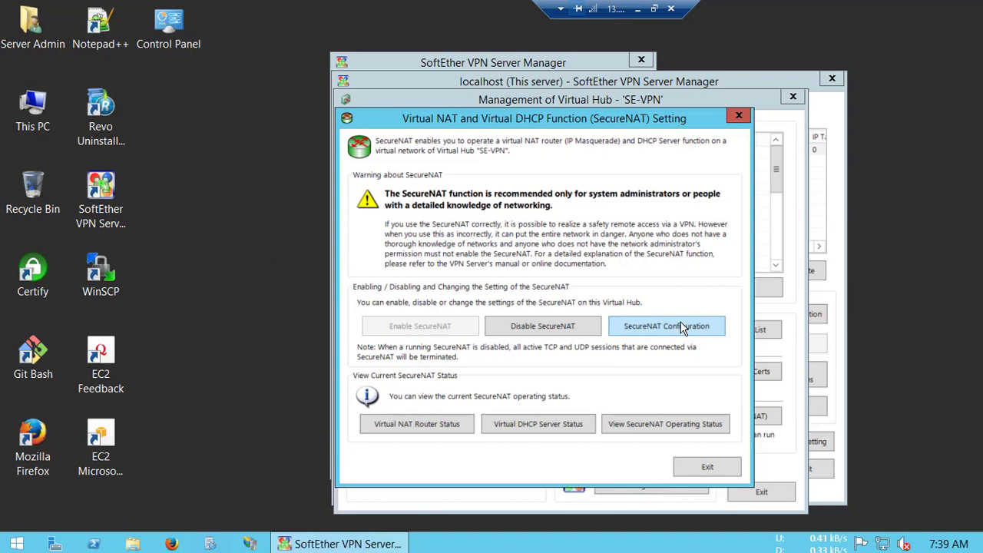
- Exit the SecureNAT and SE-VPN hub windows, then view and close the OpenVPN / MS-SSTP settings
click(707, 468)
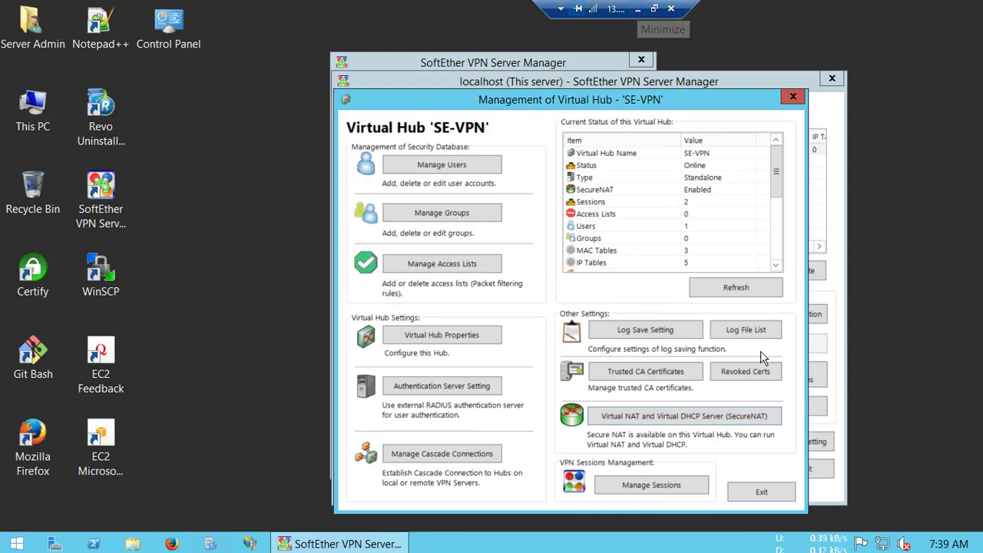
click(760, 490)
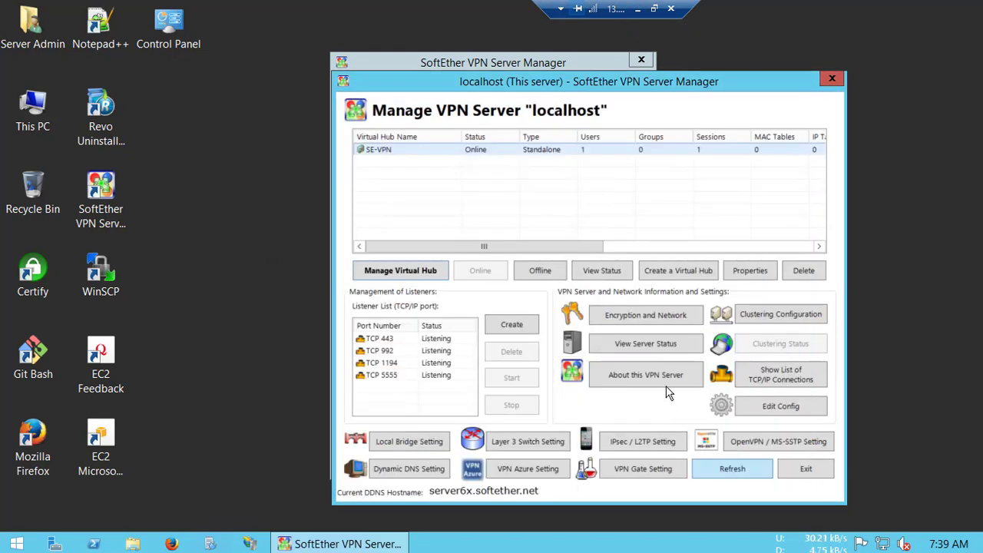
click(774, 443)
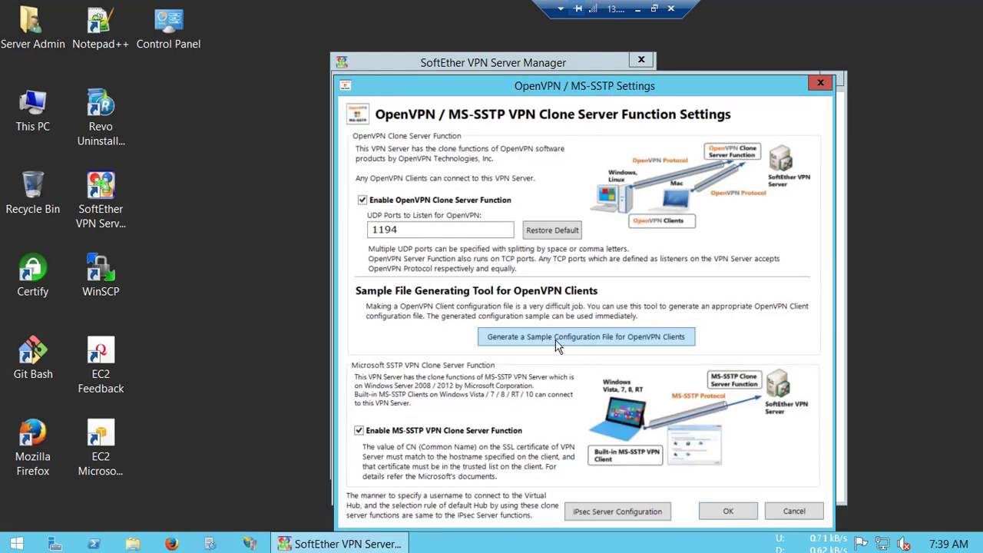
click(728, 512)
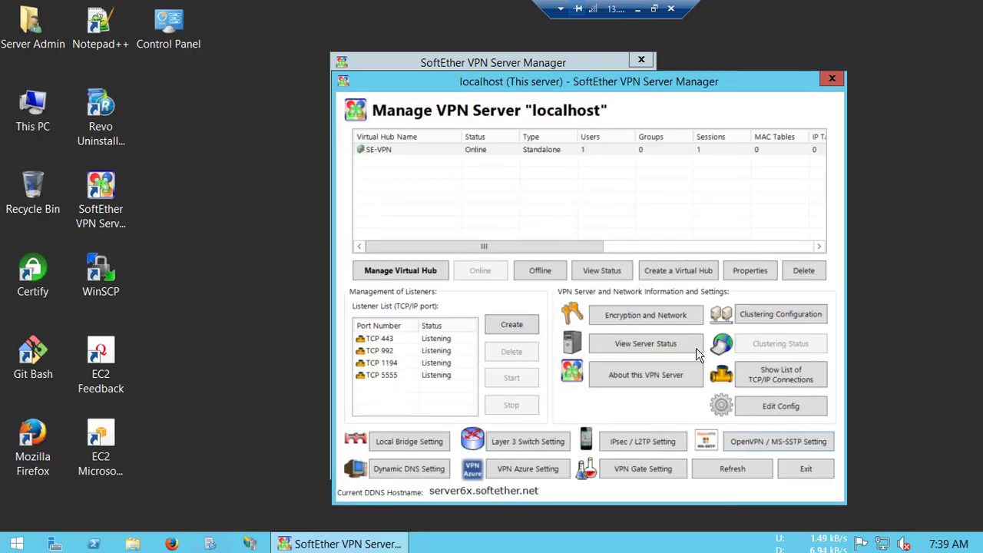
- Set the server encryption algorithm to AES256-SHA, apply it, and refresh
click(657, 320)
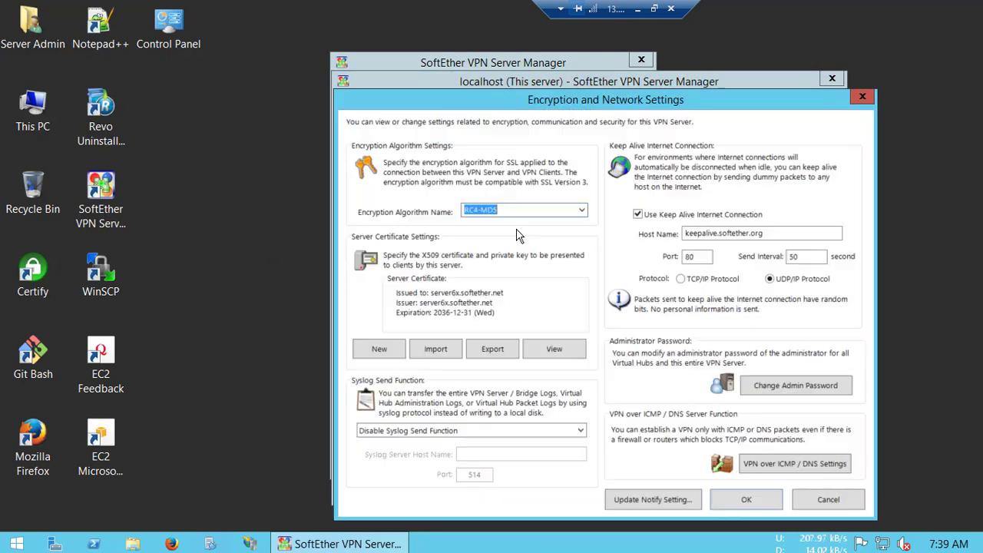
click(581, 214)
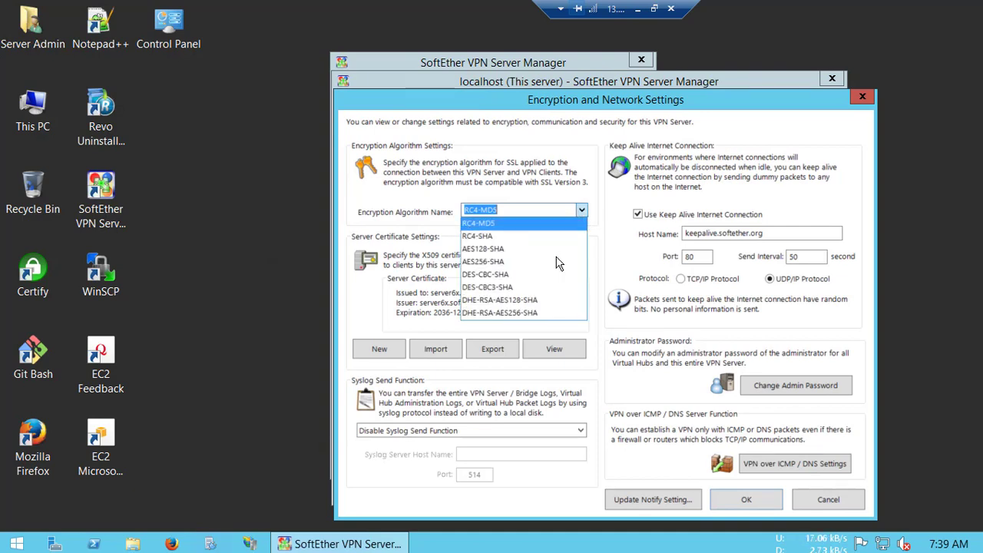
click(479, 262)
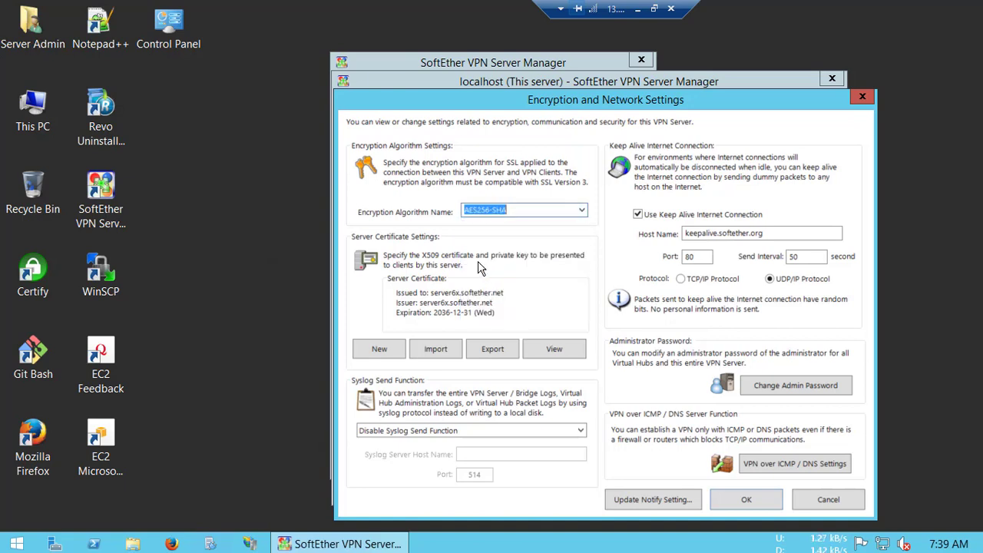
click(735, 500)
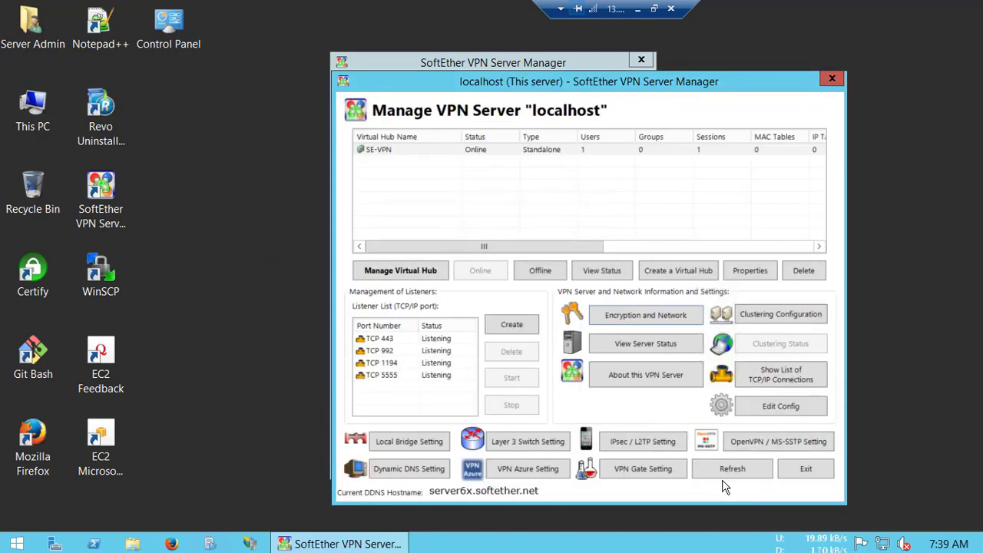
click(747, 470)
- Reconnect the My Server VPN connection in the local VPN Client Manager
click(642, 9)
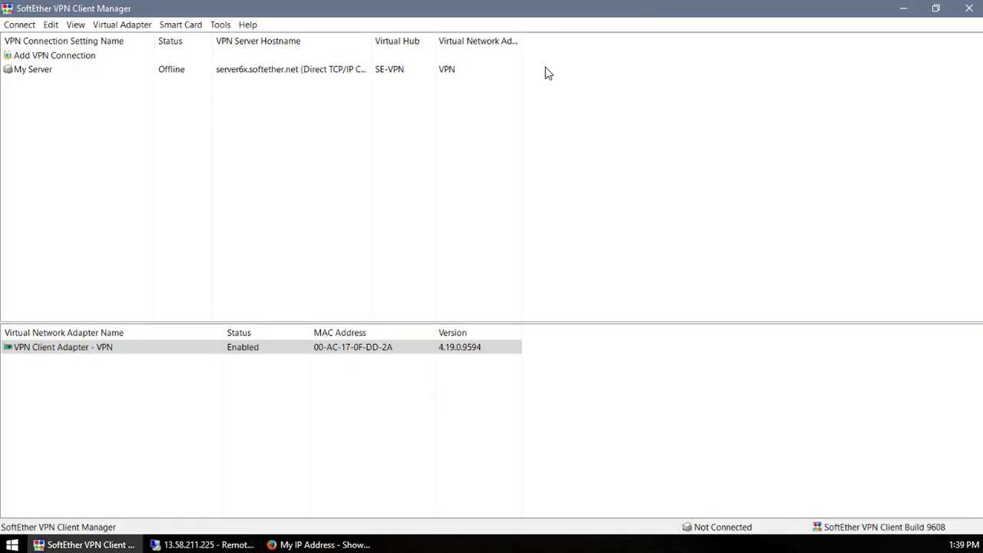
right_click(261, 75)
click(287, 83)
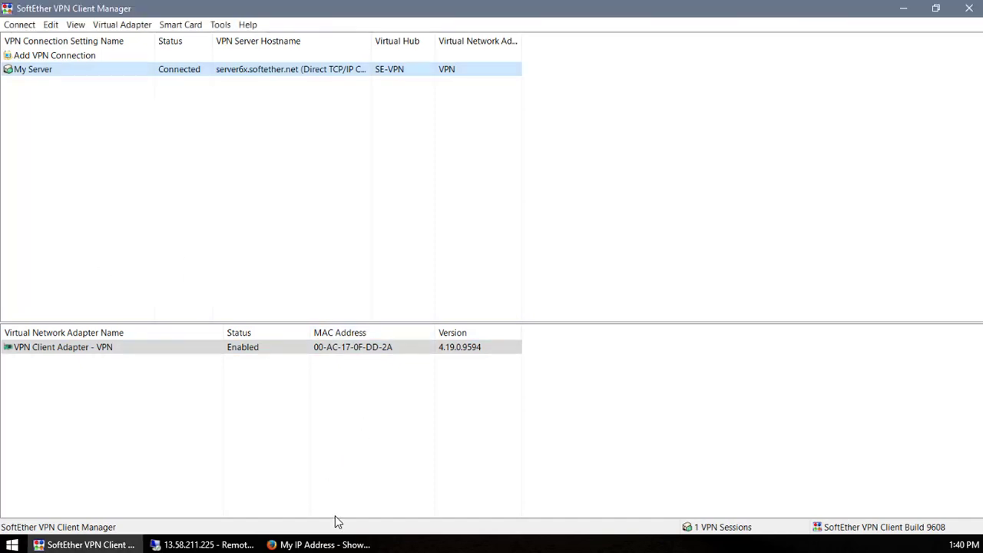
- Bring Firefox forward and reload myip.ms to show the VPN server's IP 13.58.211.225
click(321, 546)
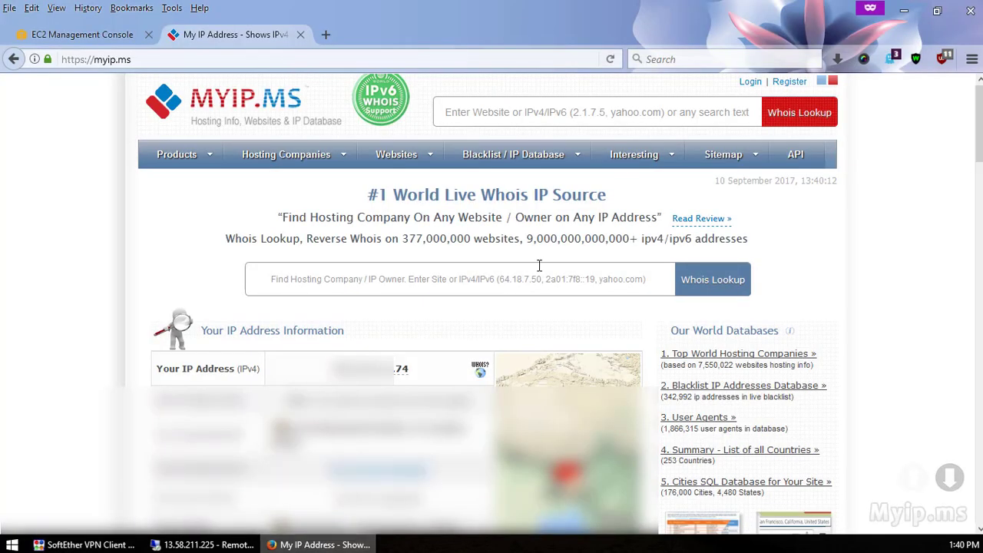
click(610, 59)
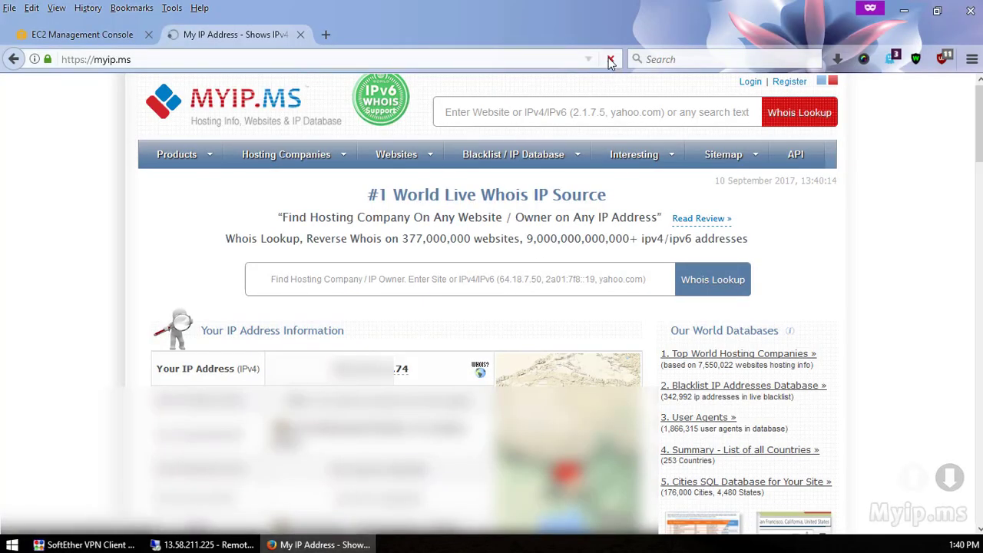